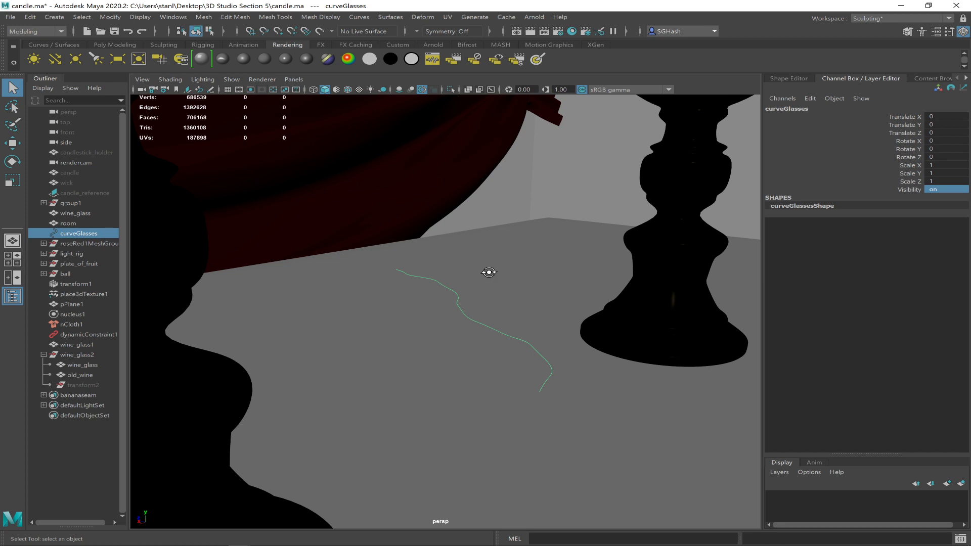
Step: Delete the curveGlasses curve lying on the floor beside the candlestick
alt+drag(479, 299, 526, 270)
key([)
key(Delete)
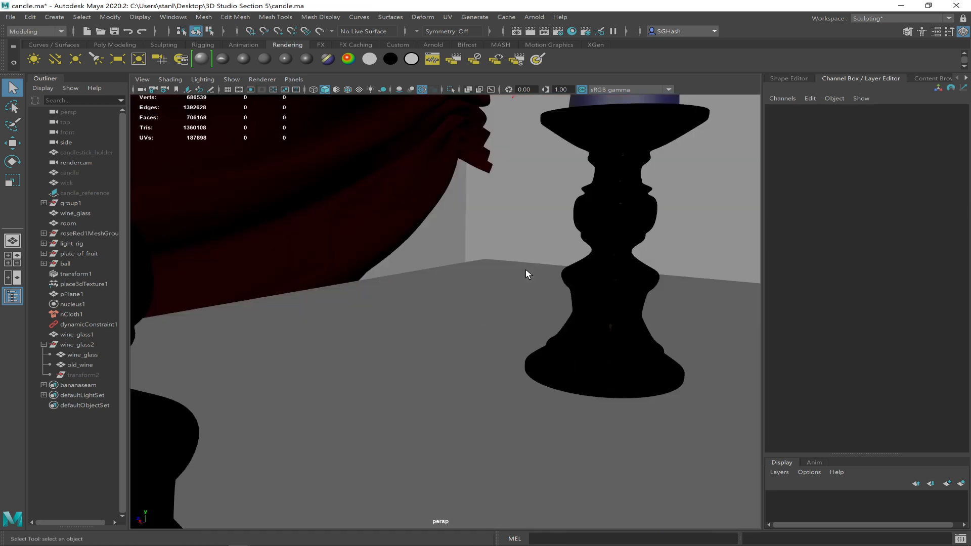
Step: Locate the filled wine glass wine_glass2 and hide its old_wine mesh
click(105, 213)
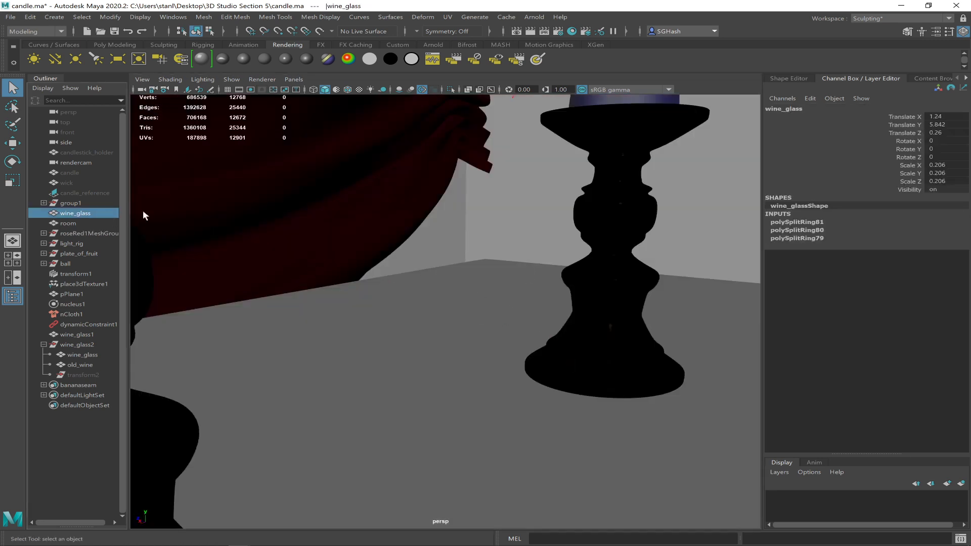
key(f)
alt+drag(449, 271, 476, 279)
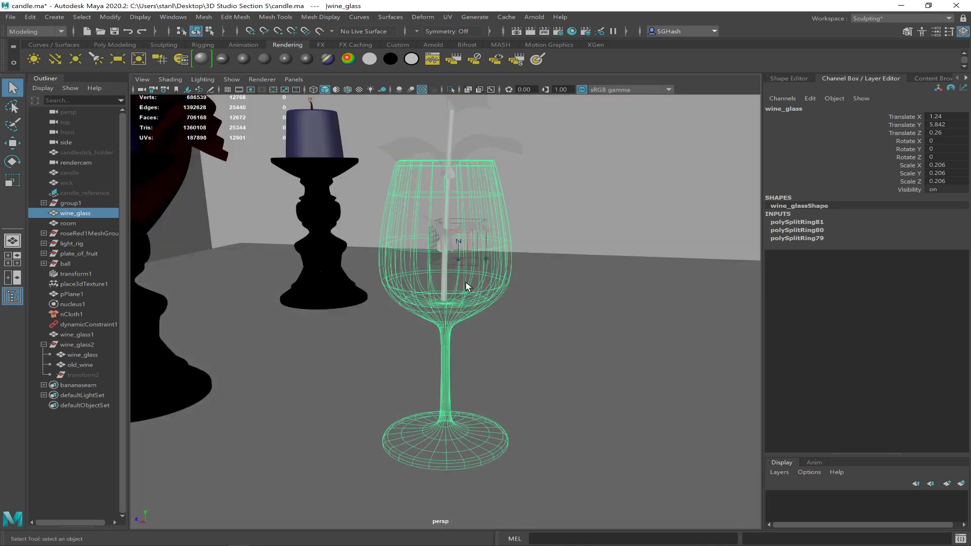
alt+right_drag(495, 290, 389, 260)
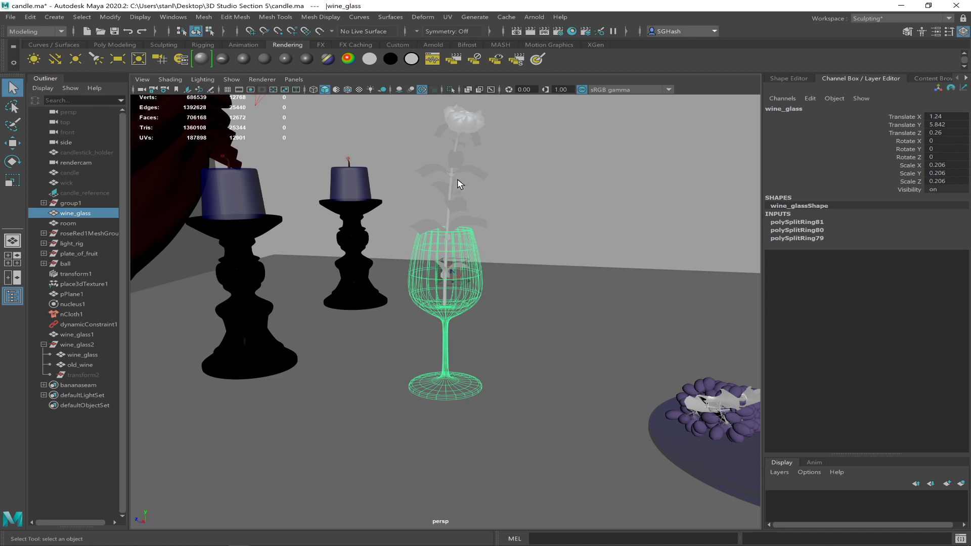
click(78, 344)
key(f)
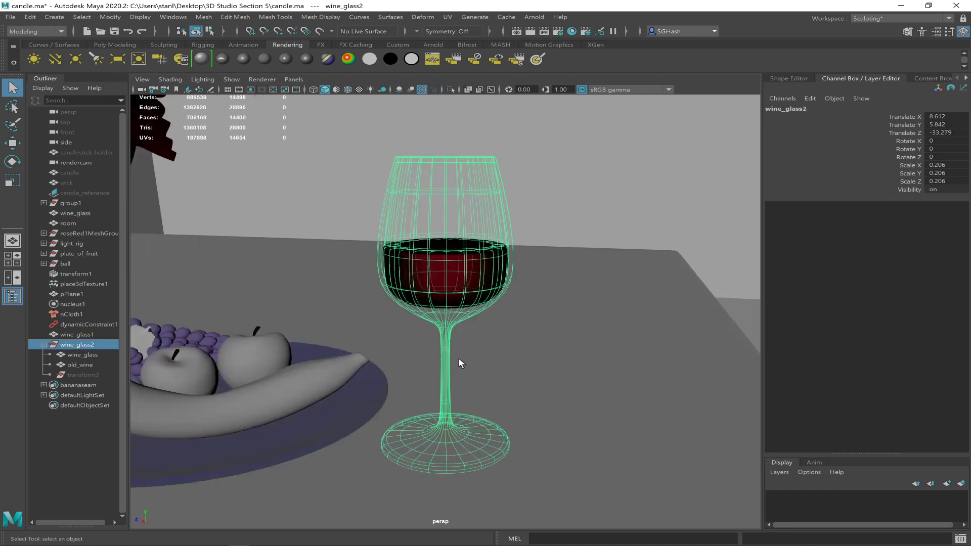
alt+drag(495, 312, 479, 322)
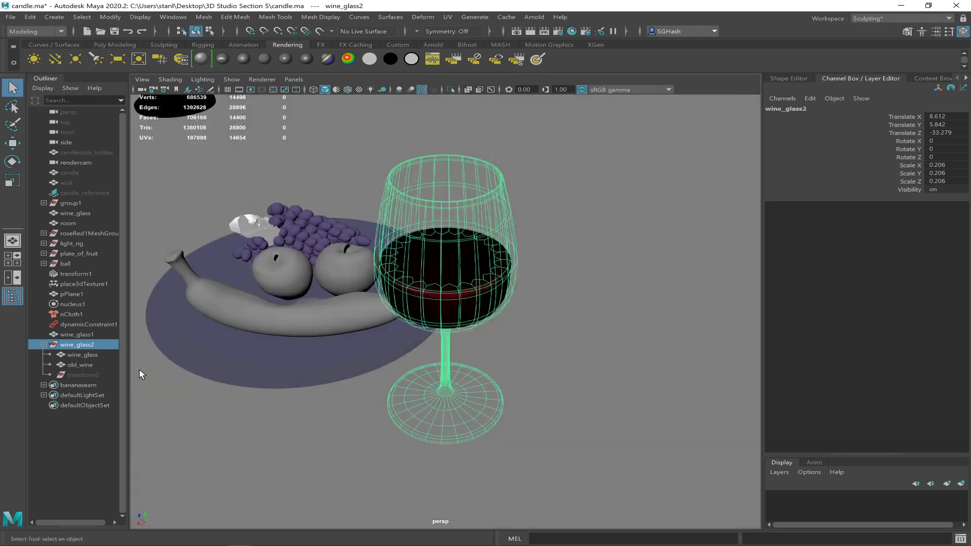
click(84, 364)
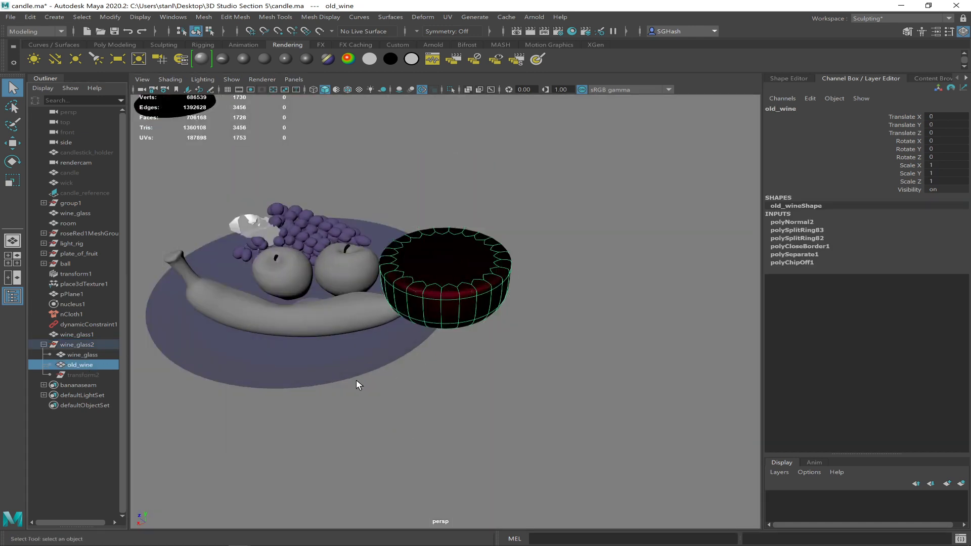
key(ctrl+h)
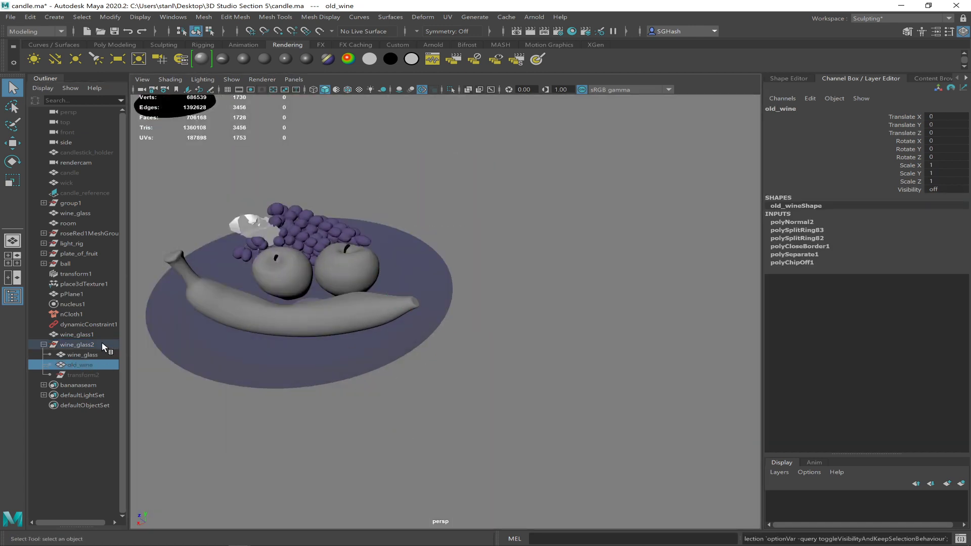
Step: Isolate attention on the wine_glass mesh inside the wine_glass2 group and examine its bowl from the side and above
click(90, 354)
key(f)
alt+drag(440, 291, 445, 289)
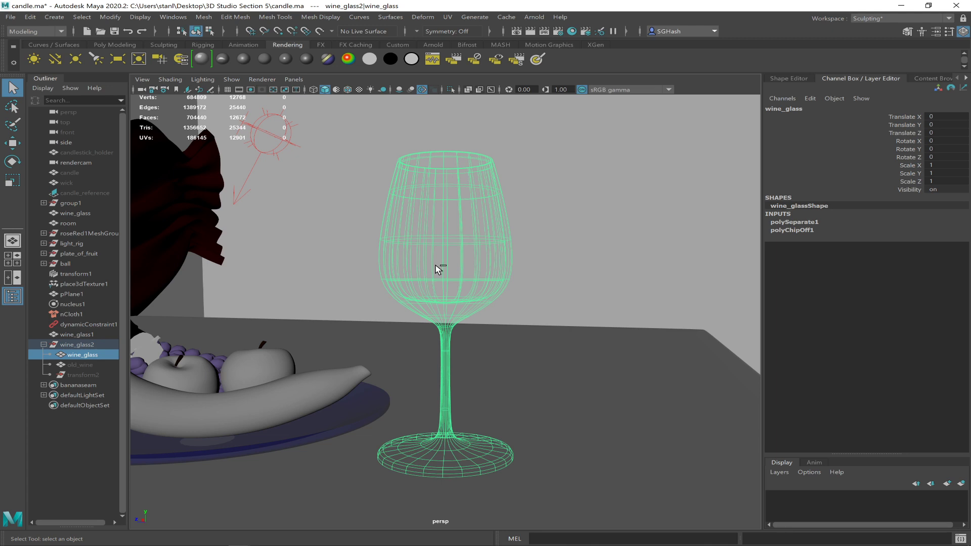
ctrl+alt+drag(342, 208, 570, 306)
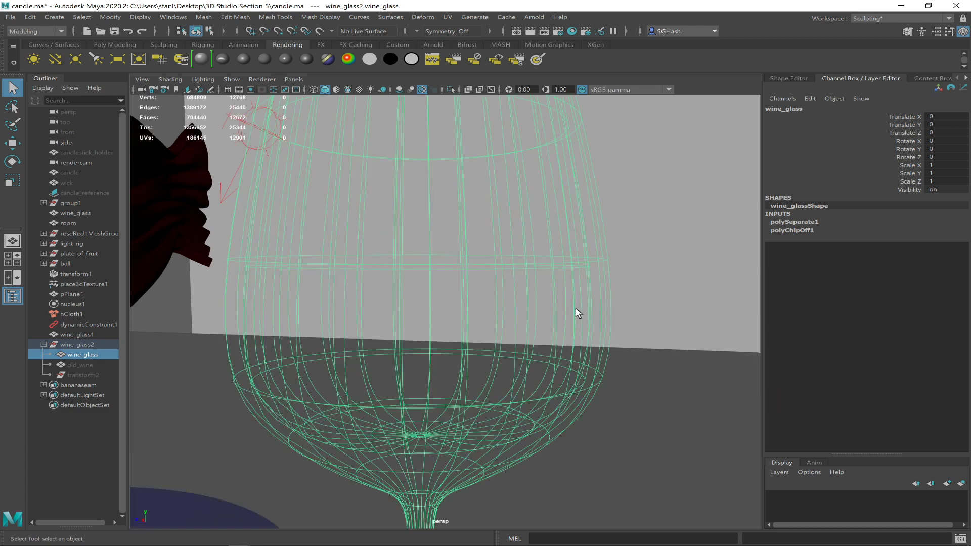
alt+right_drag(498, 287, 475, 283)
alt+drag(515, 268, 513, 284)
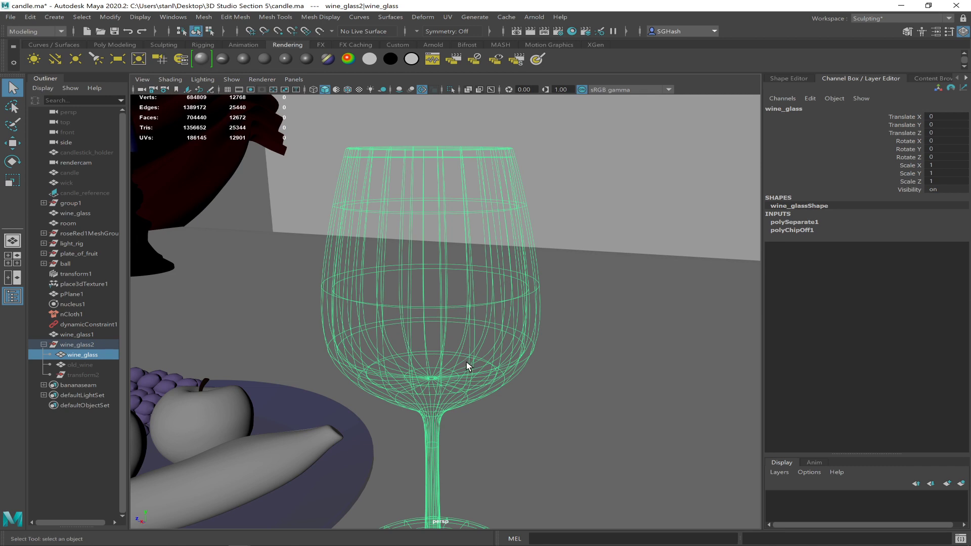
alt+right_drag(466, 367, 419, 342)
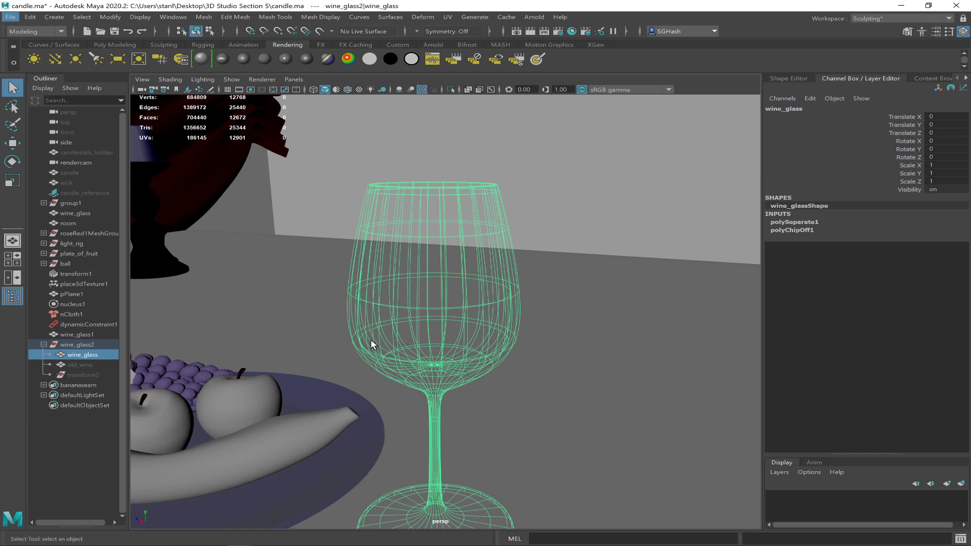
mouse_move(405, 301)
alt+mouse_down()
mouse_move(392, 318)
mouse_move(402, 315)
alt+mouse_up()
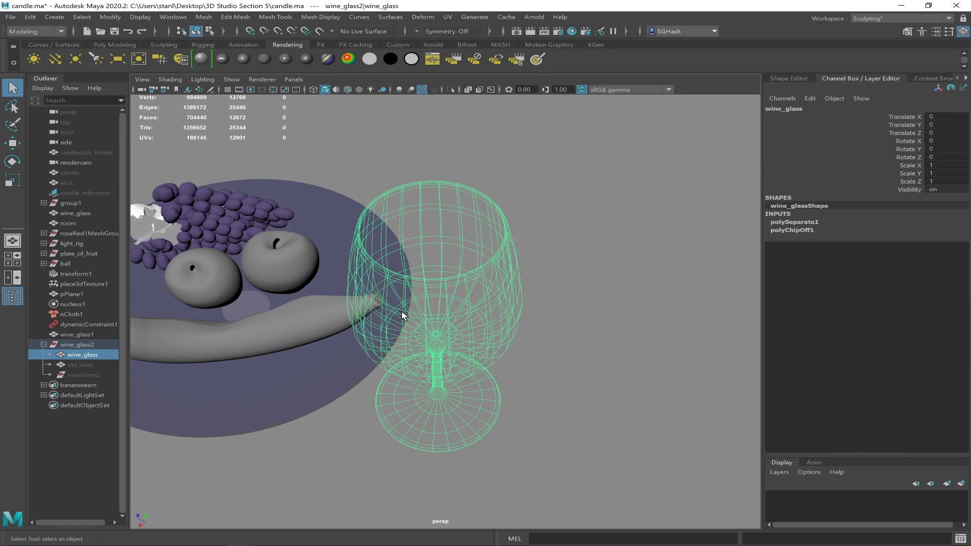
Step: Select the horizontal edge loop on the inner wall near the bottom of the glass's bowl
key(F10)
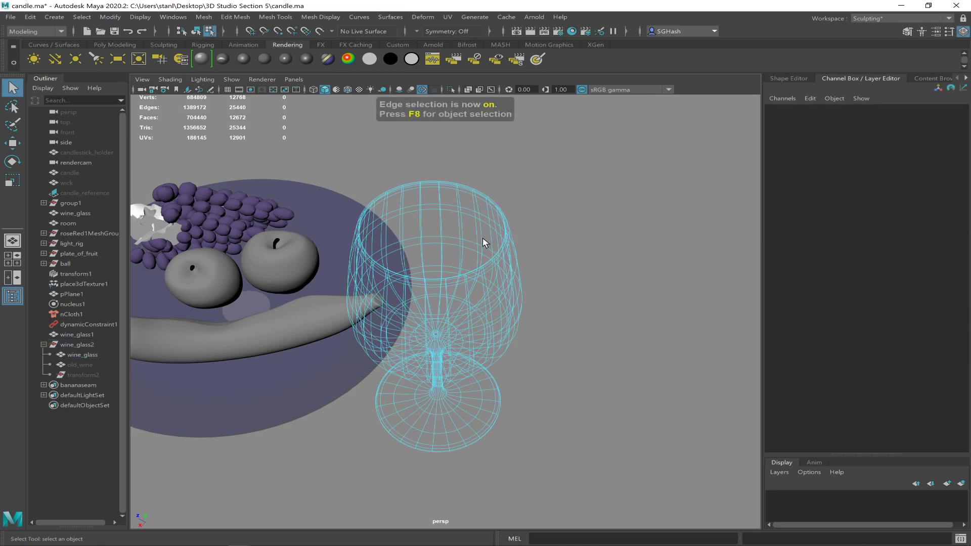
alt+drag(428, 253, 430, 273)
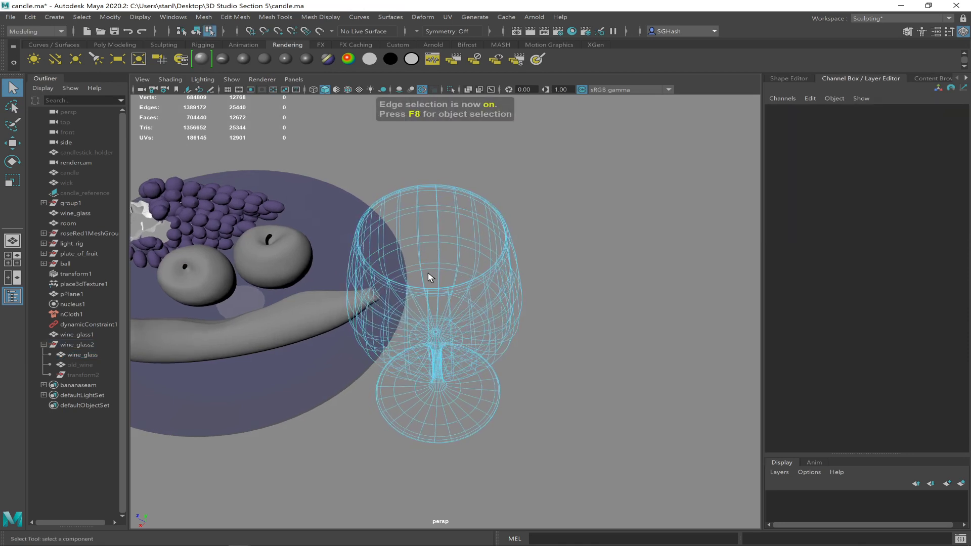
double_click(433, 269)
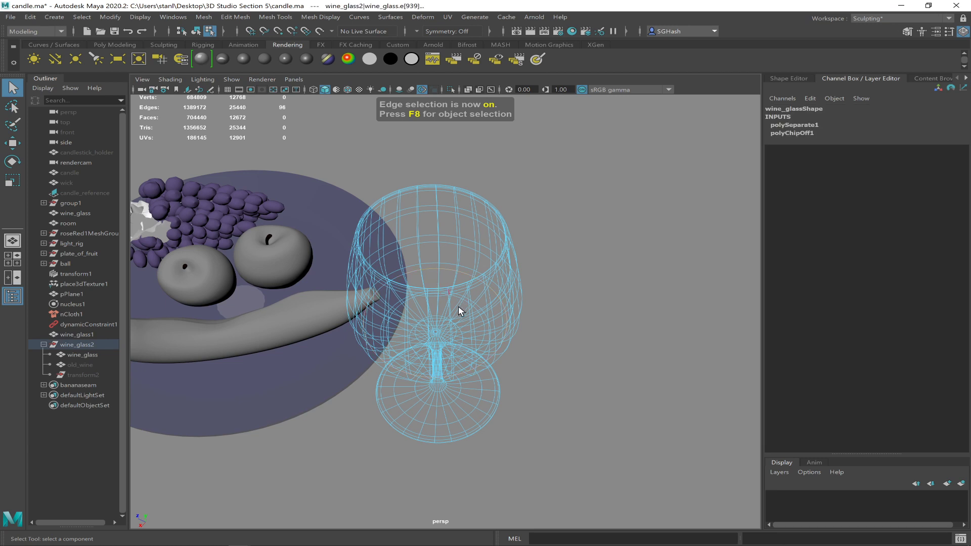
alt+drag(463, 307, 440, 278)
key(f)
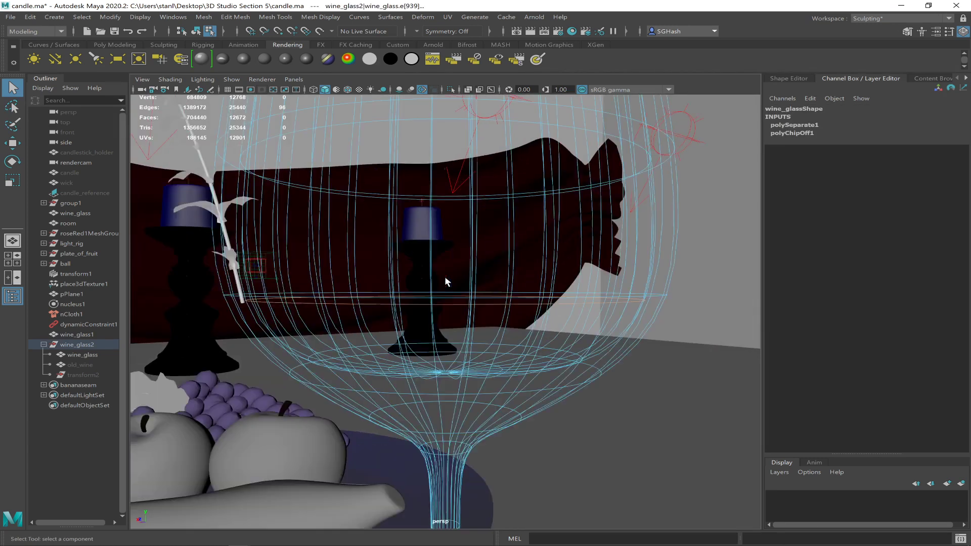
alt+drag(514, 312, 514, 308)
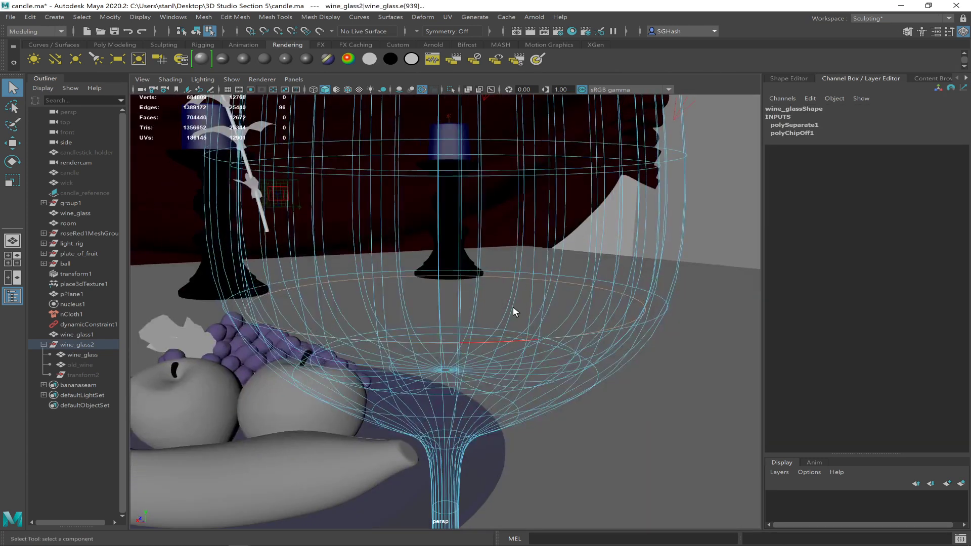
alt+right_drag(452, 314, 468, 291)
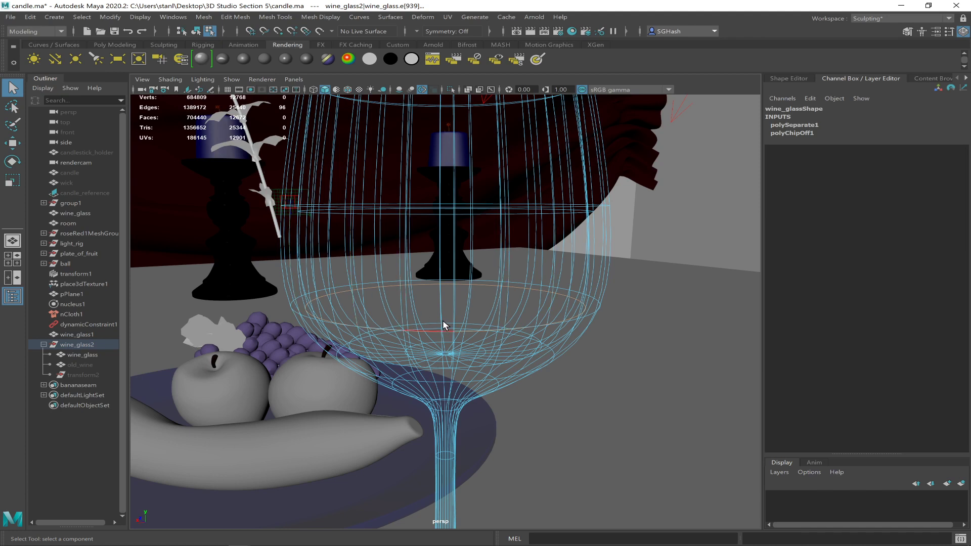
Step: Convert the inner edge loop selection to its adjoining faces and convert those faces to vertices
key(ctrl+F12)
key(ctrl+z)
key(ctrl+F11)
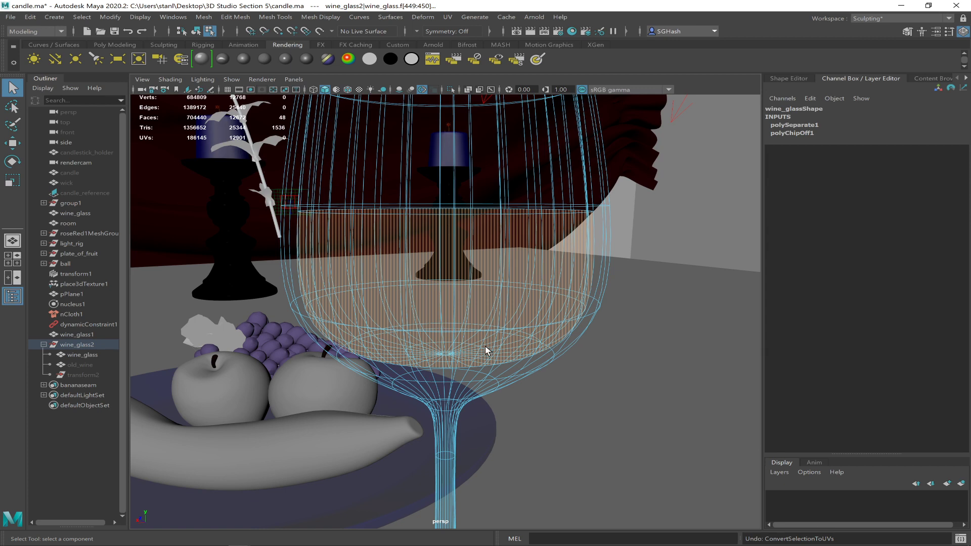
mouse_move(548, 405)
alt+mouse_down()
mouse_move(538, 382)
mouse_move(525, 403)
mouse_move(540, 424)
mouse_move(533, 429)
mouse_move(531, 395)
mouse_move(531, 412)
alt+mouse_up()
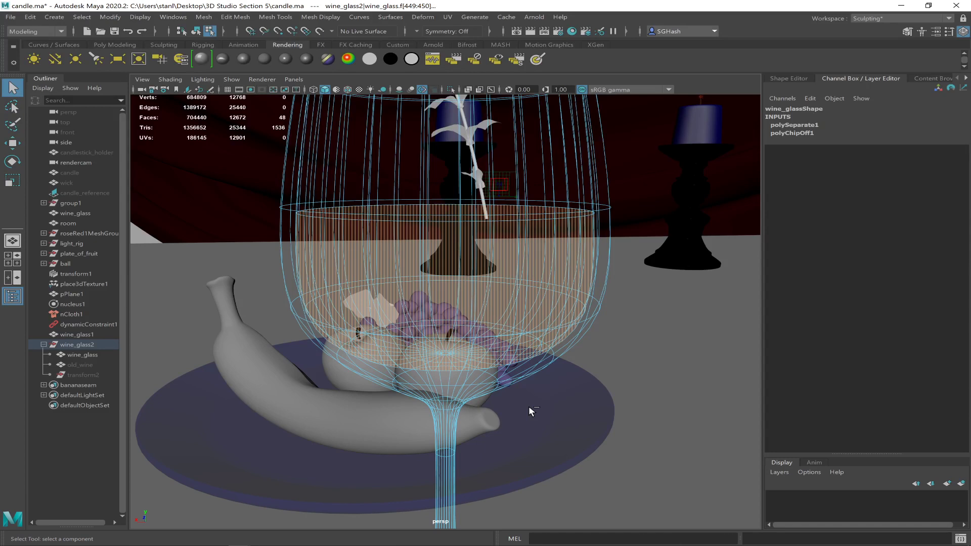
key(F9)
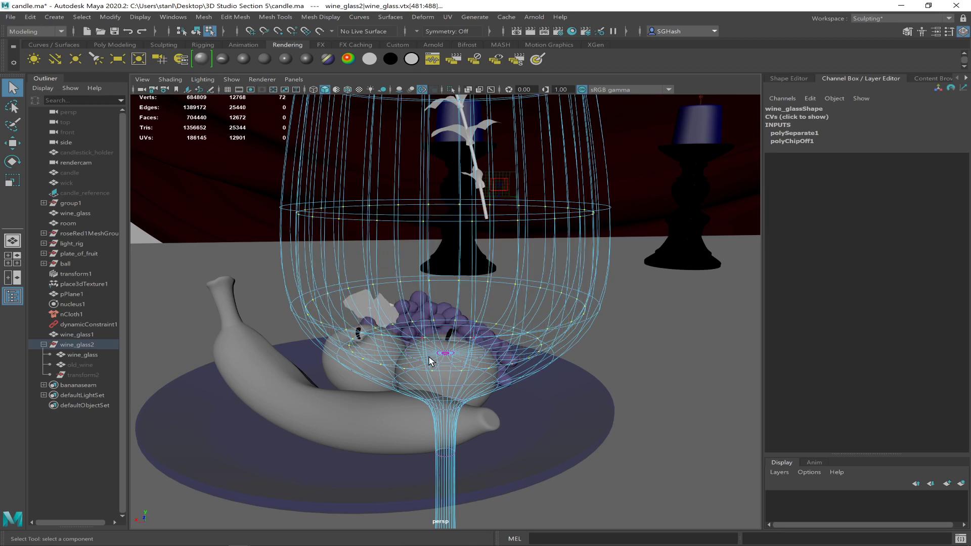
ctrl+alt+drag(418, 345, 456, 366)
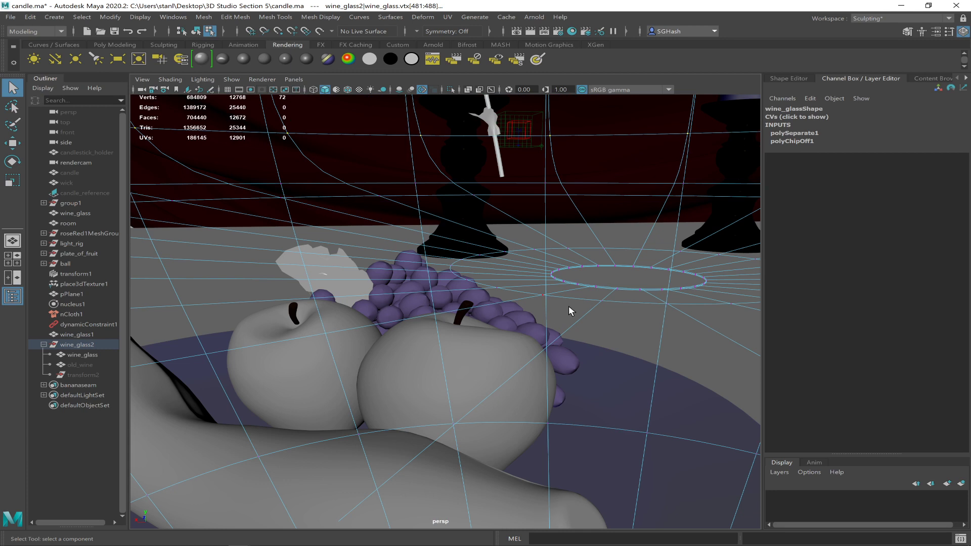
scroll(461, 282, down, 6)
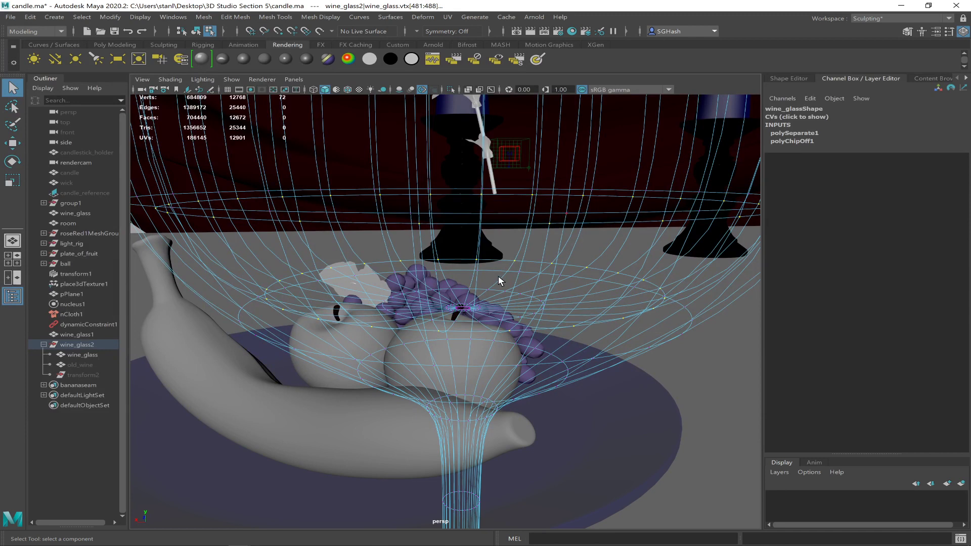
key(shift+period)
key(shift+period)
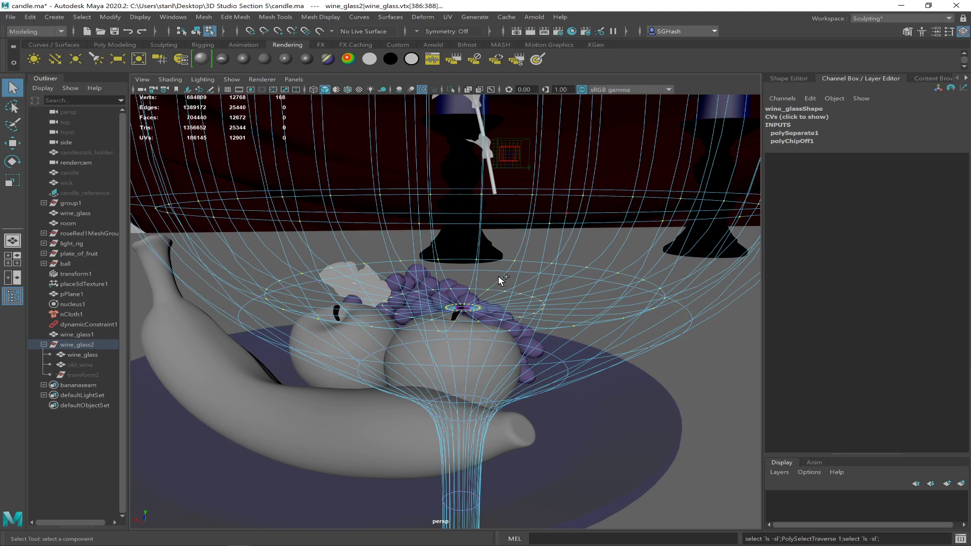
key(shift+period)
key(ctrl+z)
key(ctrl+z)
key(ctrl+z)
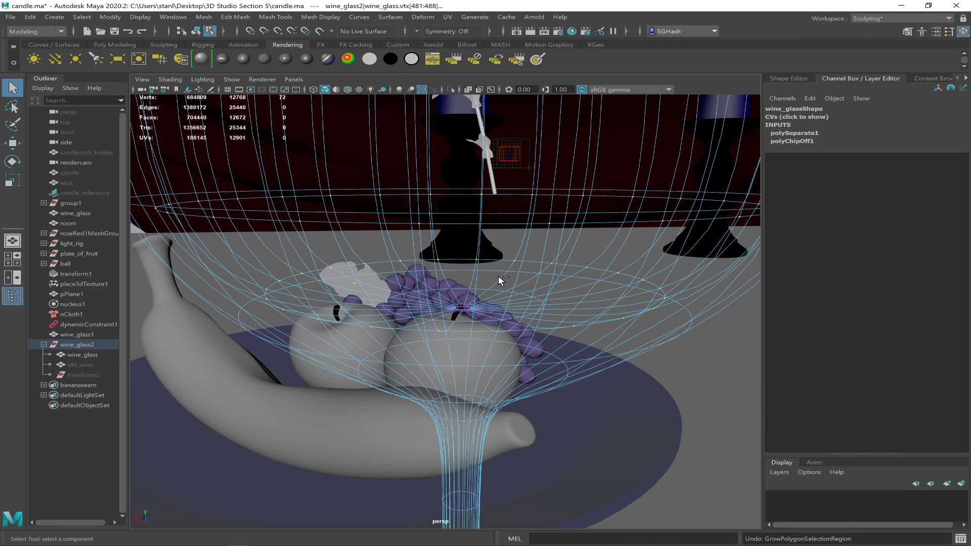
Step: Expand the selection to the bowl's inner faces by alternating face and vertex conversions, and deselect the faces above the middle edge loop
key(ctrl+F11)
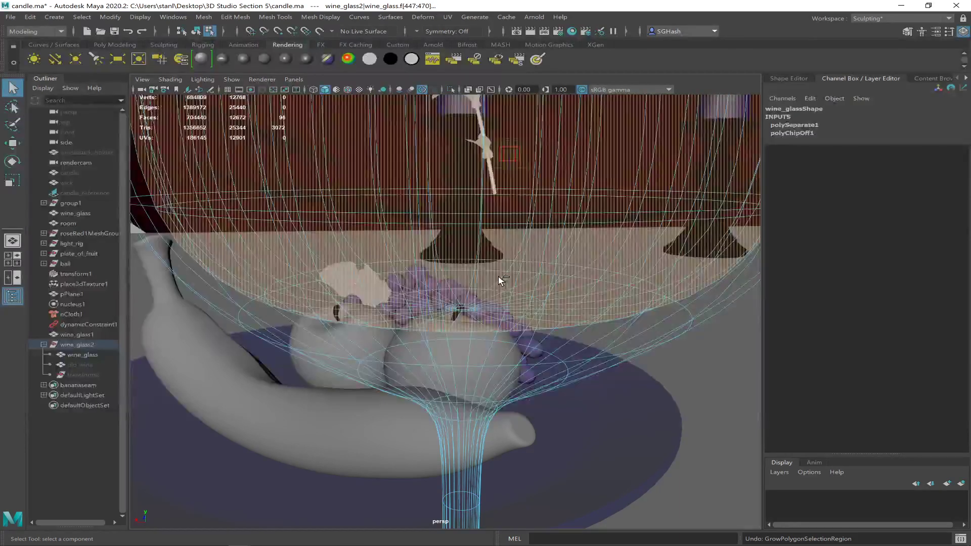
key(ctrl+F9)
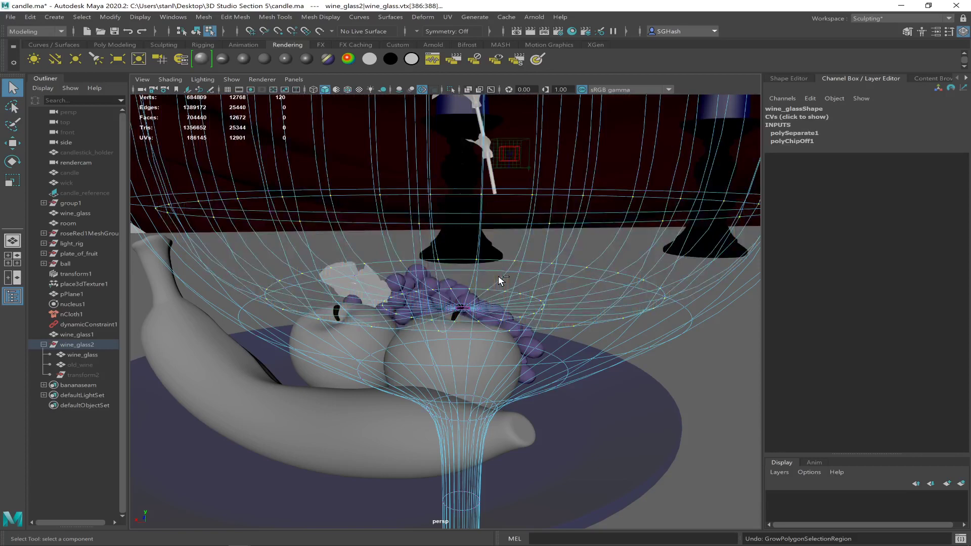
key(ctrl+F11)
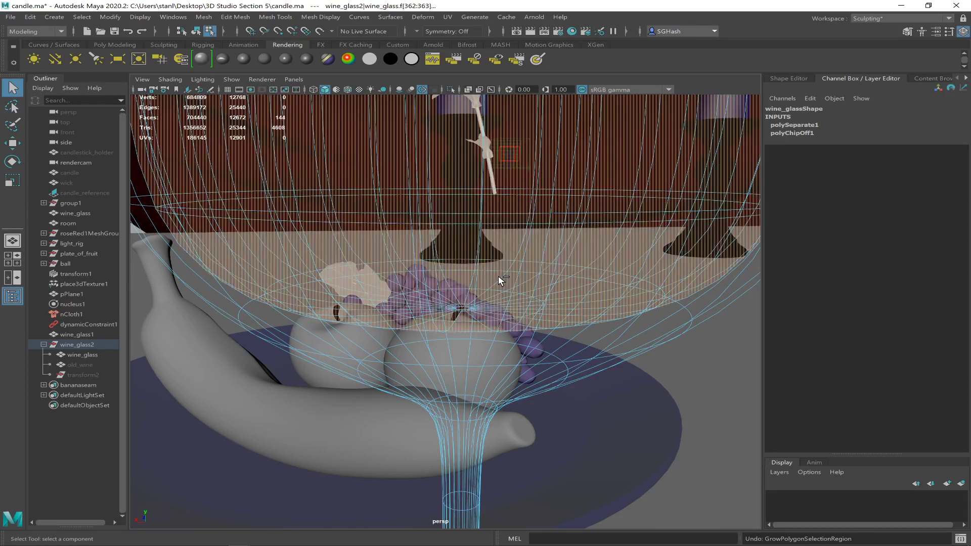
key(ctrl+F9)
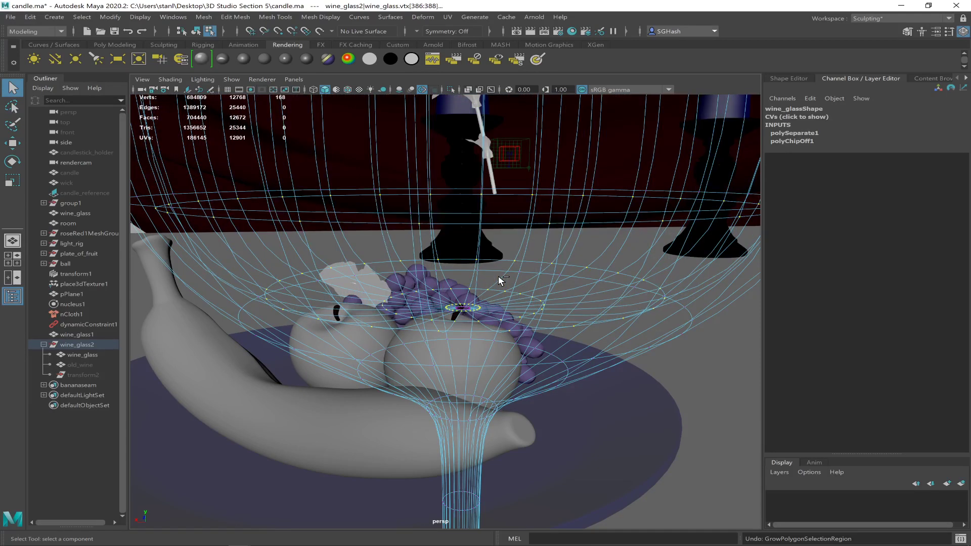
key(ctrl+F11)
alt+right_drag(494, 302, 387, 282)
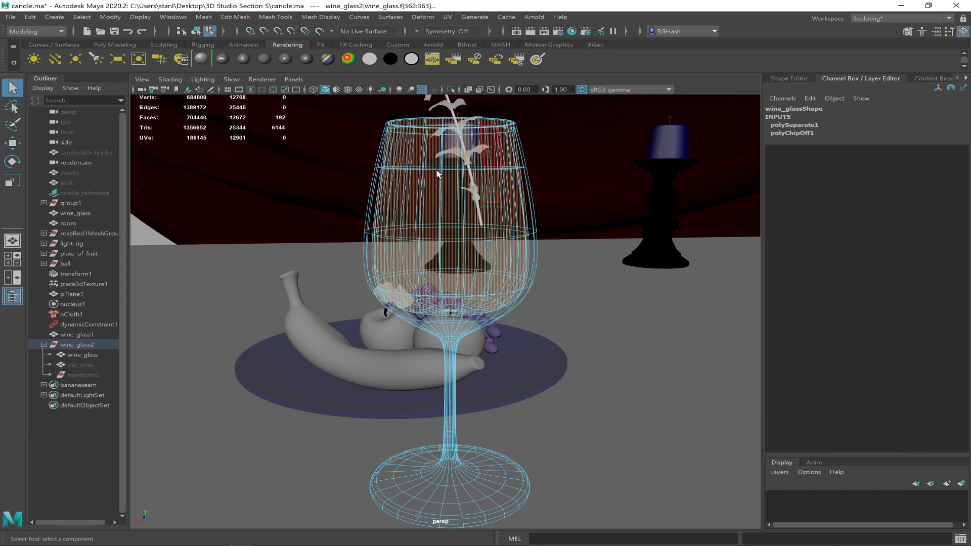
drag(302, 101, 592, 208)
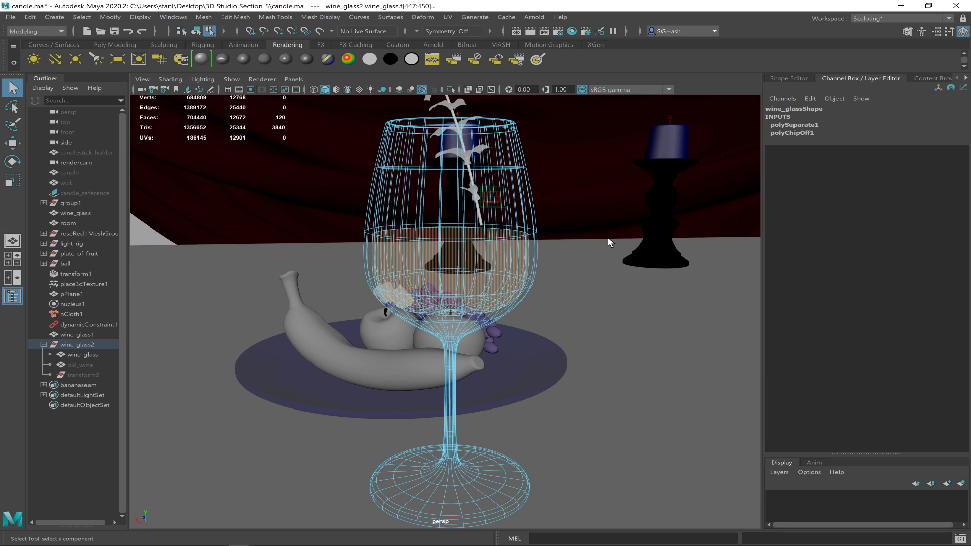
alt+drag(568, 254, 595, 247)
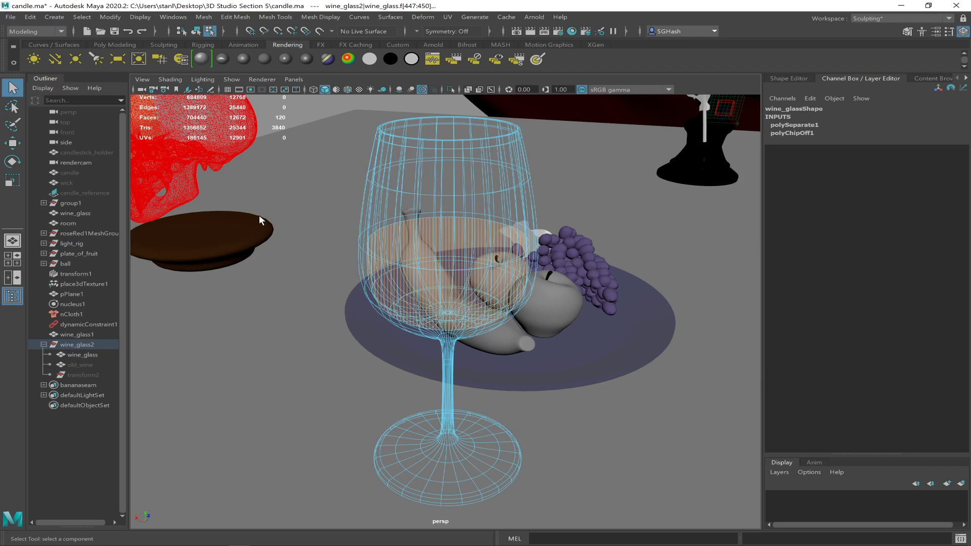
Step: Duplicate the selected inner bowl faces as a separate mesh with an offset of 0.0001
click(202, 19)
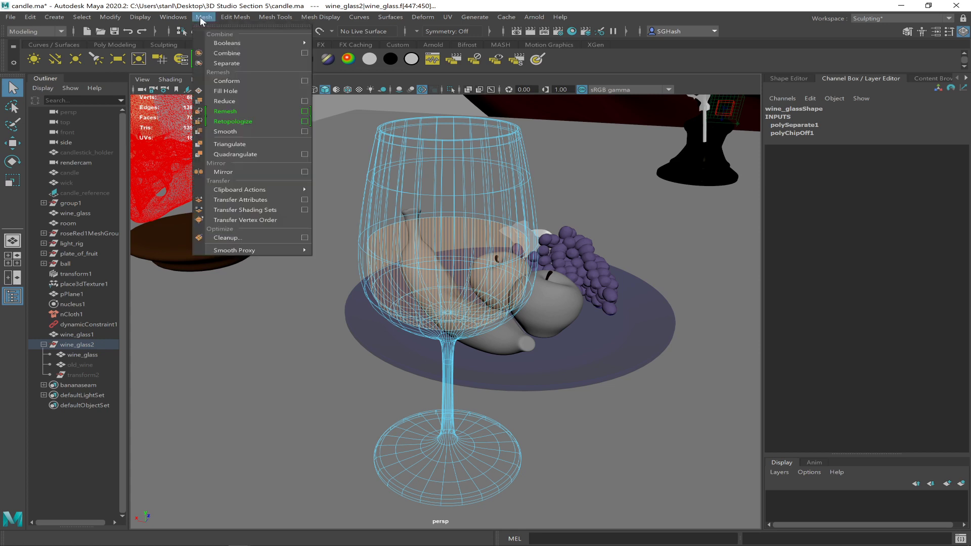
mouse_move(231, 20)
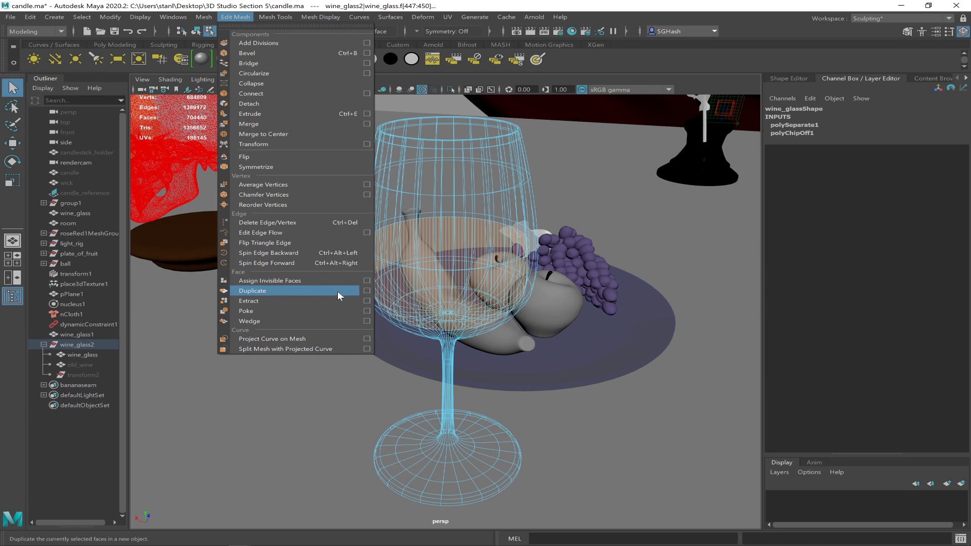
click(368, 291)
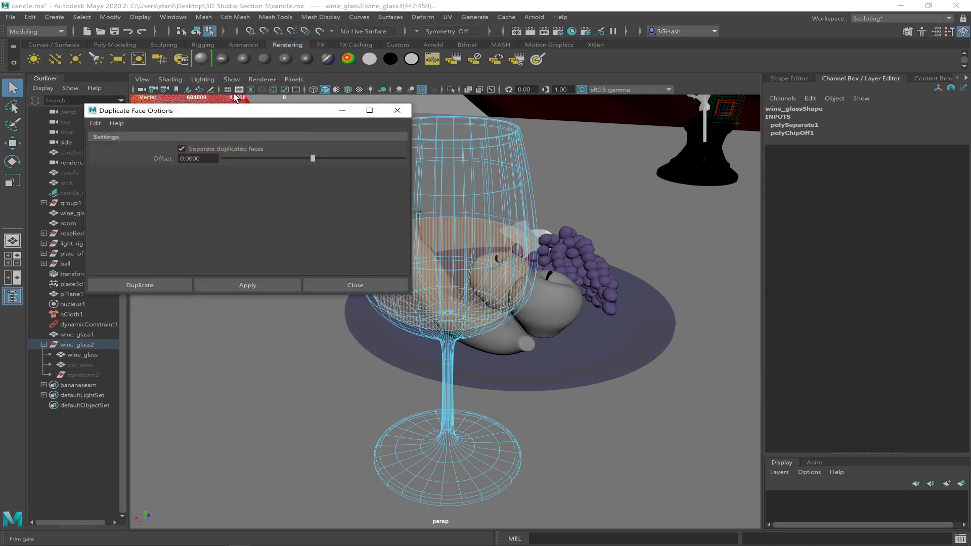
drag(220, 110, 697, 171)
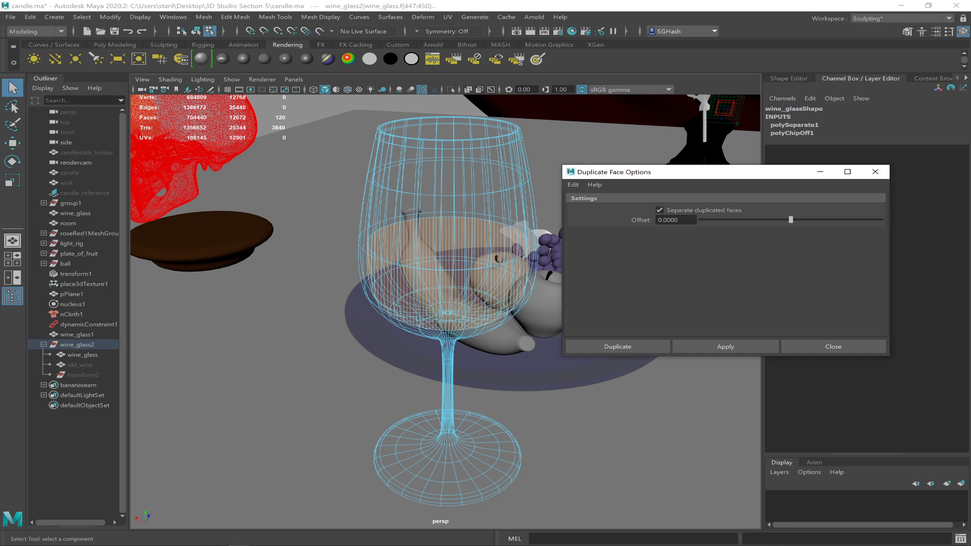
click(678, 220)
click(676, 343)
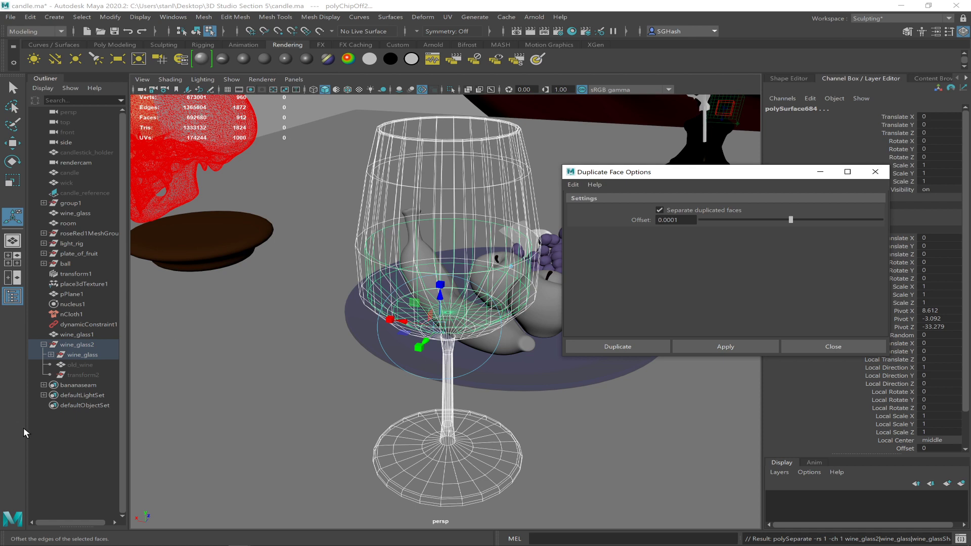
Step: Expand the nested wine_glass group and inspect its two separated meshes to tell the glass from the duplicated bowl faces
click(51, 354)
click(67, 453)
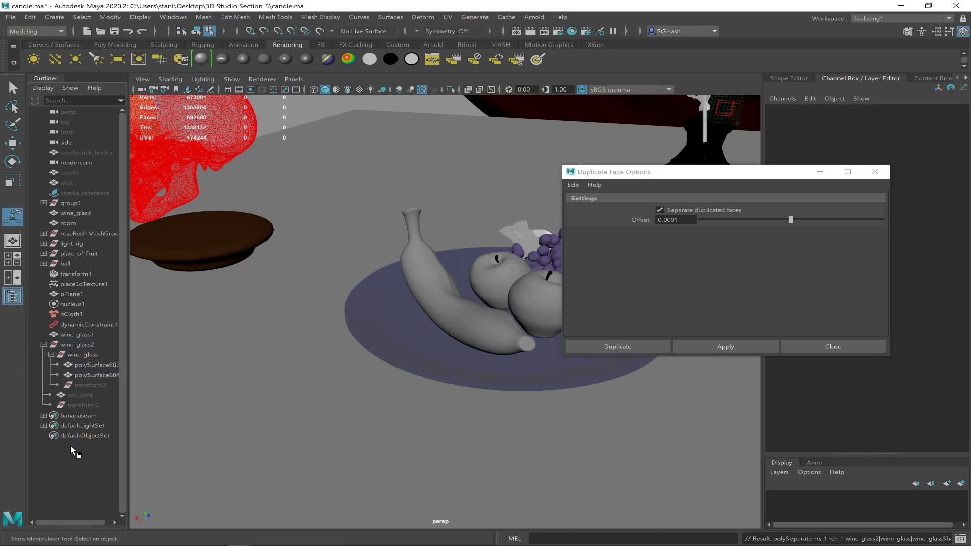
click(107, 375)
click(101, 366)
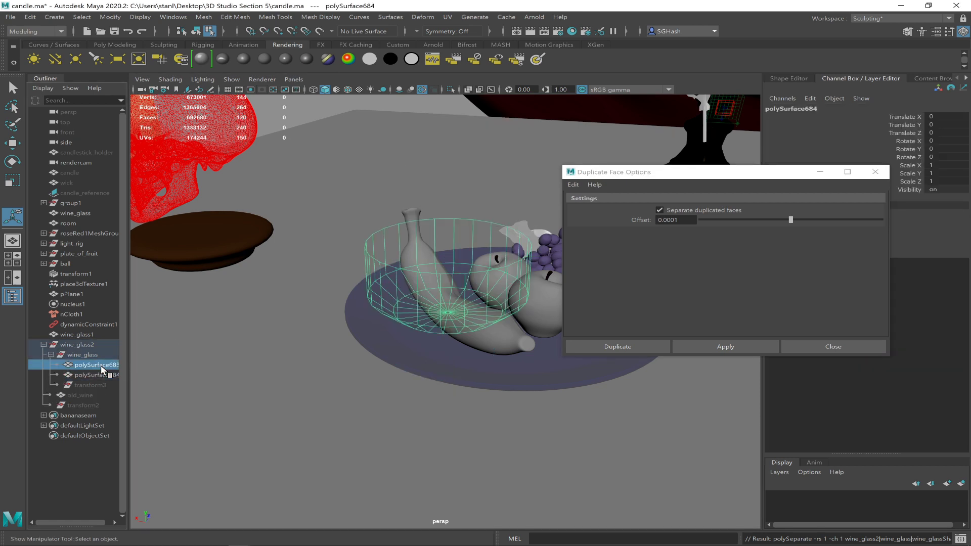
click(93, 375)
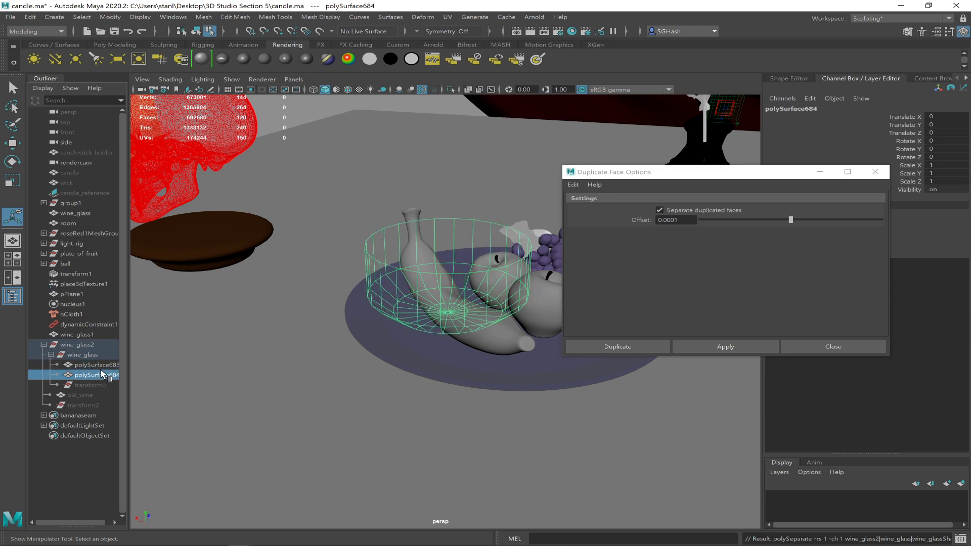
Step: Rename the full glass mesh in the nested wine_glass group as wine1
click(109, 366)
double_click(96, 365)
text(wine1)
key(Return)
Step: Correct the full glass mesh's name to wine_glass
double_click(106, 364)
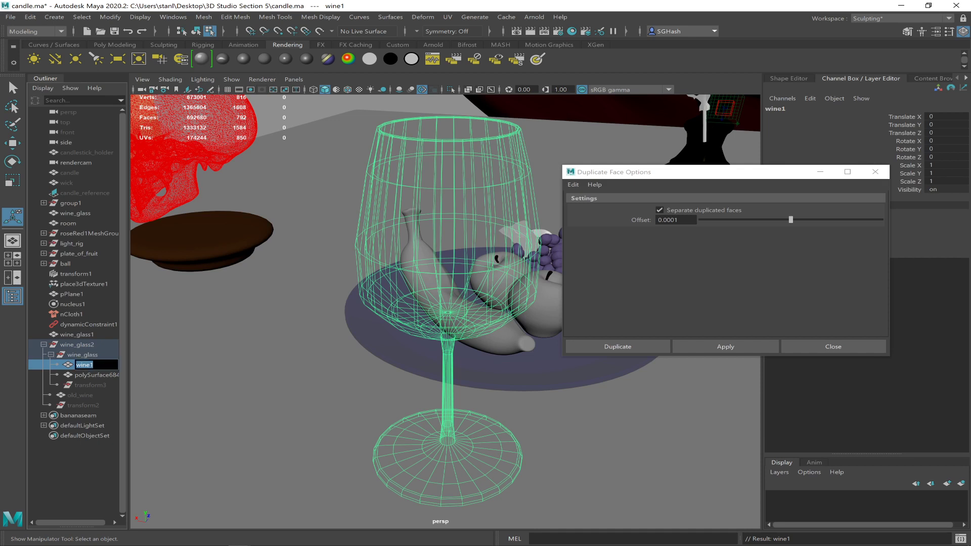
text(wine_glass)
key(Return)
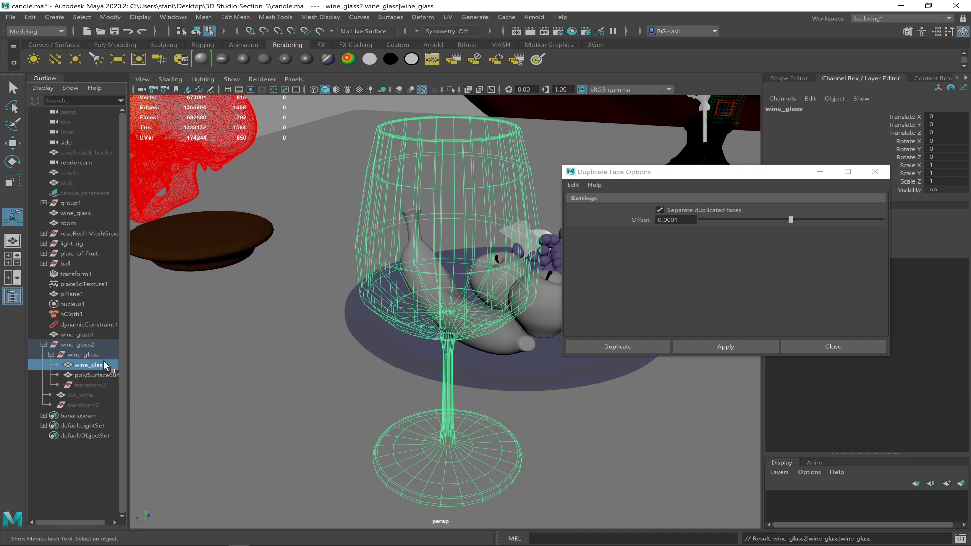
Step: Rename the mesh made of the duplicated inner bowl faces as wine1
click(96, 374)
double_click(95, 374)
text(wine1)
key(Return)
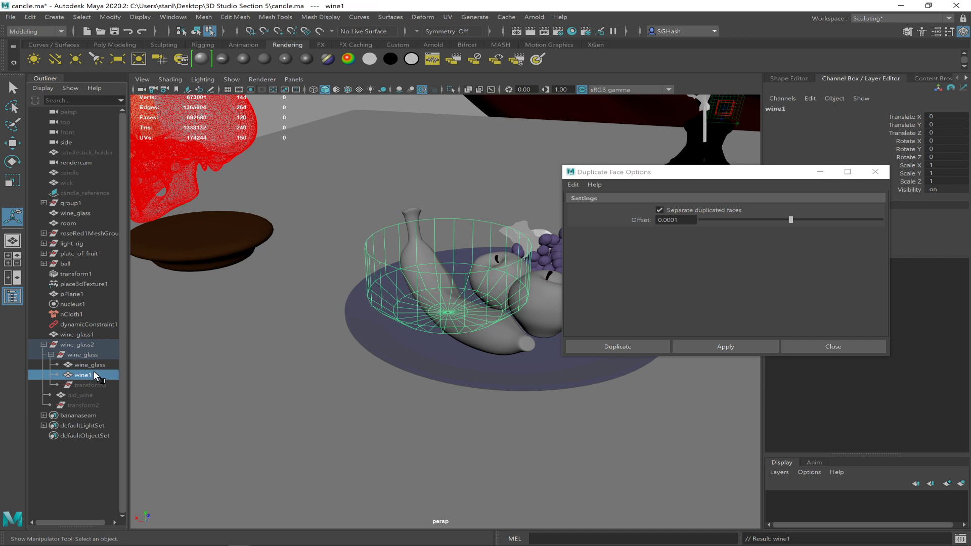
Step: Close the Duplicate Face options and assign a new Lambert material to the wine1 mesh
scroll(432, 318, up, 4)
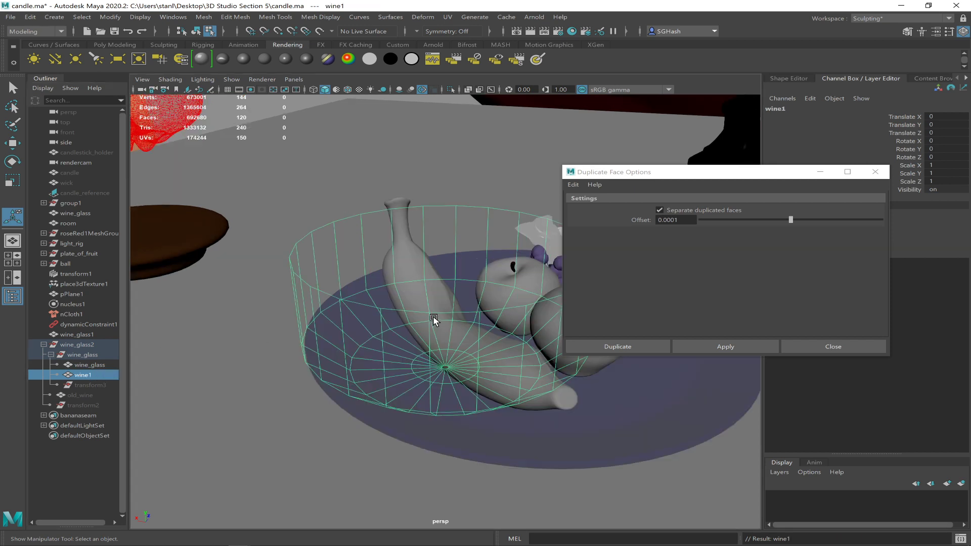
click(875, 171)
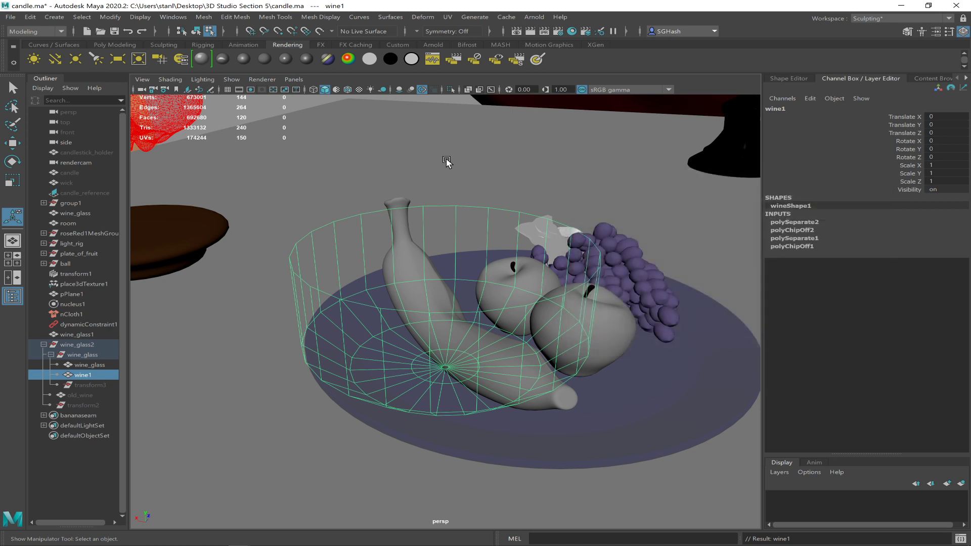
click(263, 58)
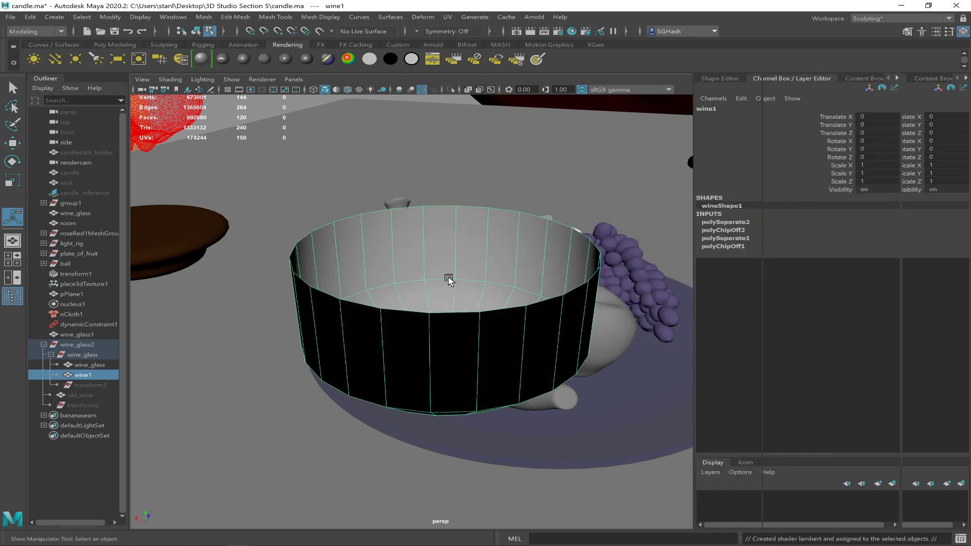
Step: Reverse the normals of the wine1 mesh so its faces point outward
alt+drag(492, 298, 469, 273)
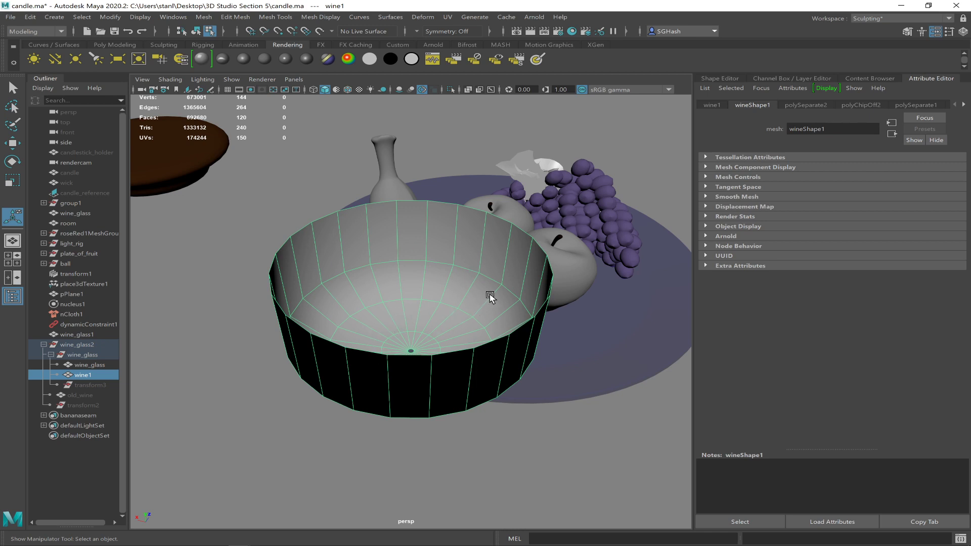
mouse_move(487, 295)
alt+mouse_down()
mouse_move(464, 293)
mouse_move(481, 286)
alt+mouse_up()
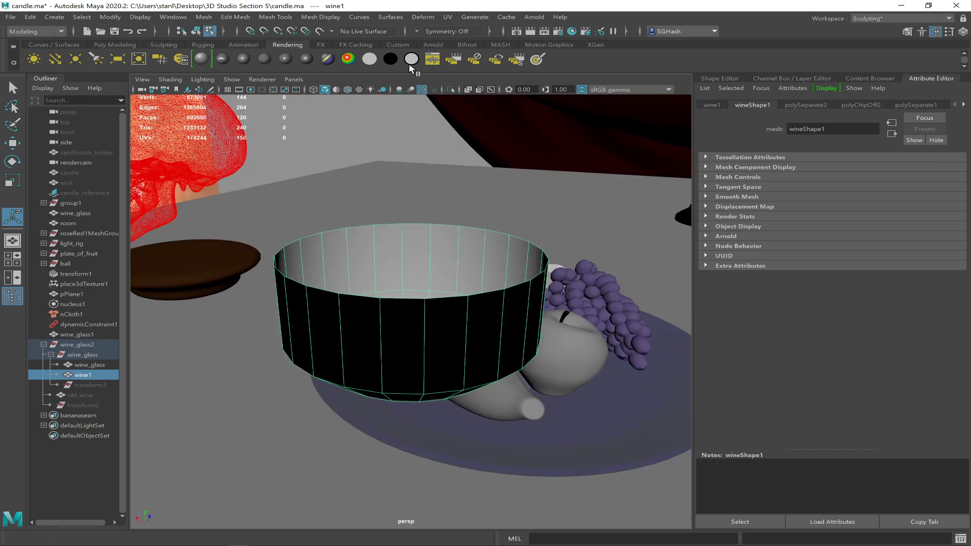
click(322, 18)
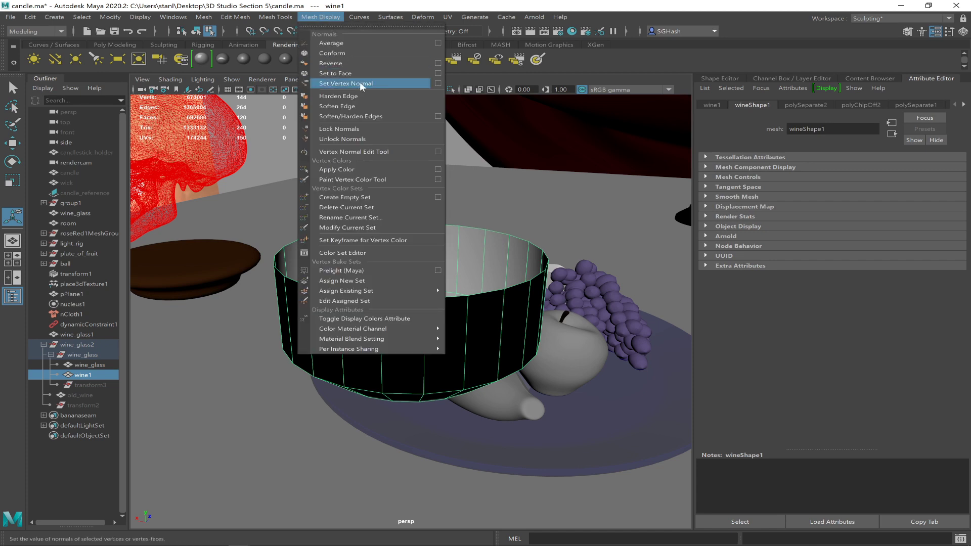
click(344, 62)
click(430, 296)
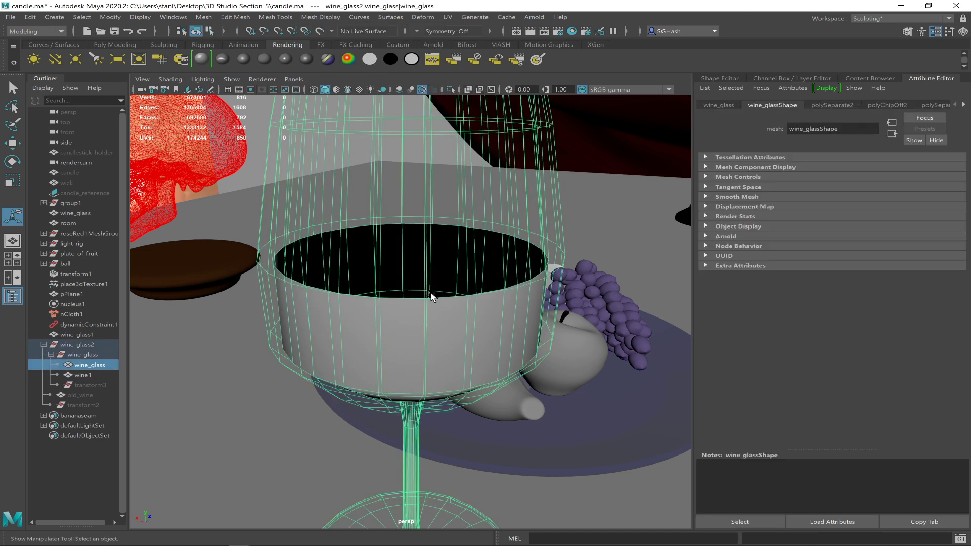
Step: Close the open top of the wine1 mesh with Fill Hole
click(86, 377)
alt+drag(411, 310, 368, 274)
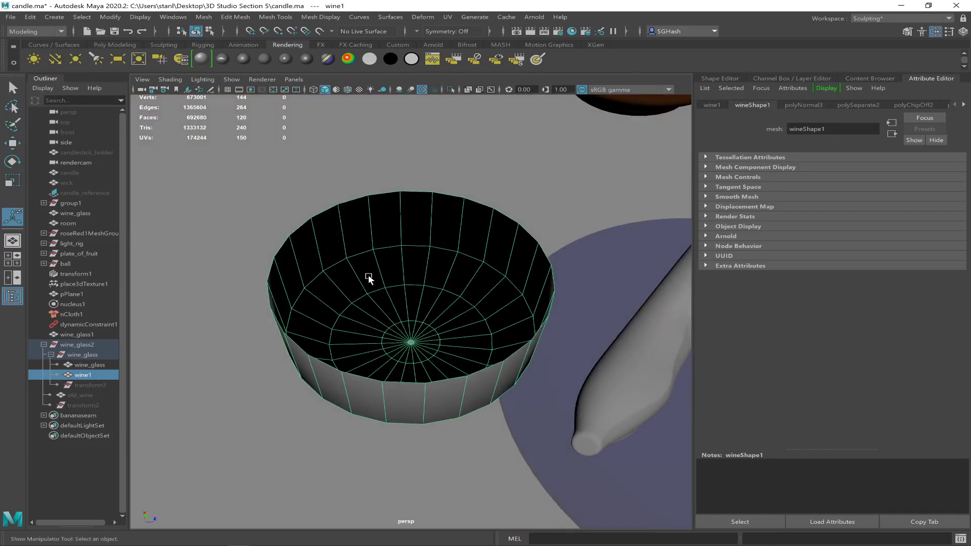
click(211, 17)
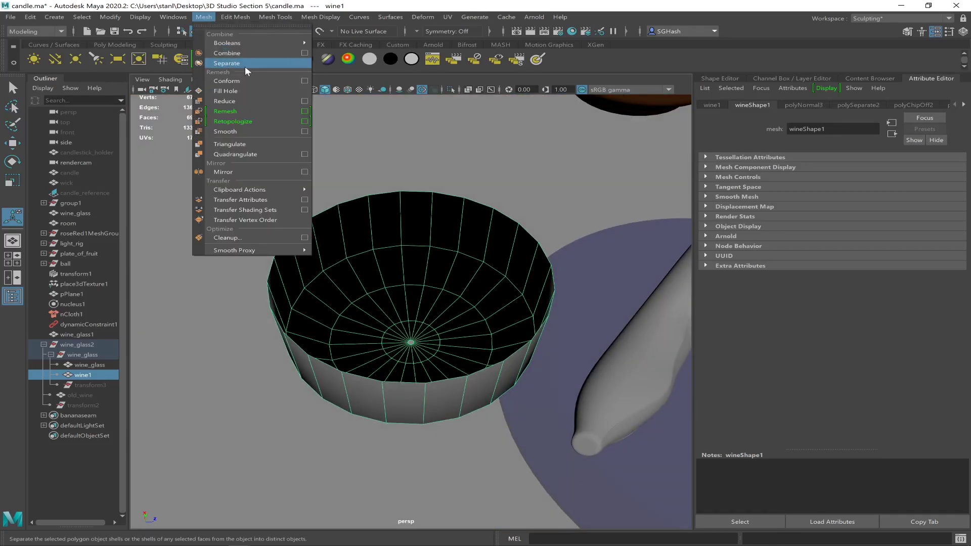
click(246, 90)
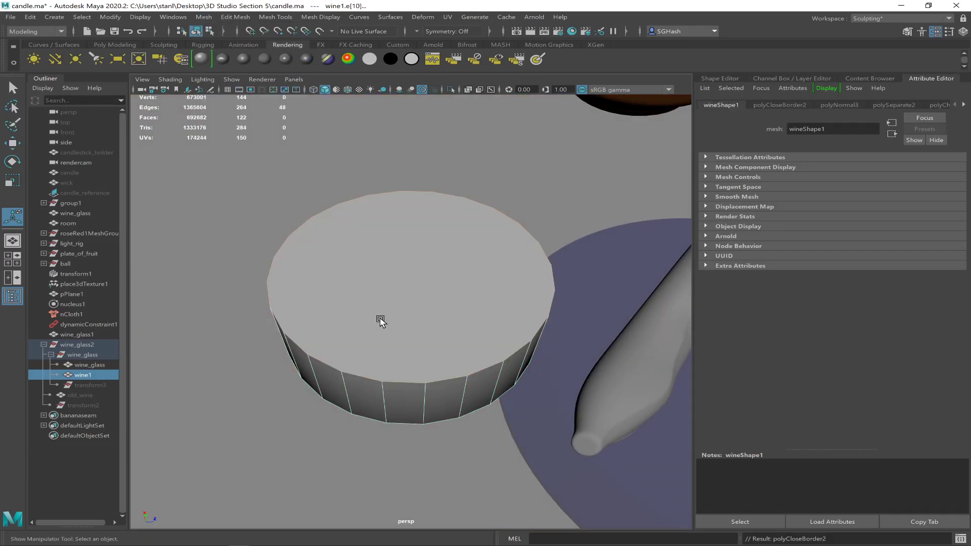
Step: Examine the capped wine1 mesh in smooth preview and return it to the unsmoothed display
alt+drag(380, 291, 357, 267)
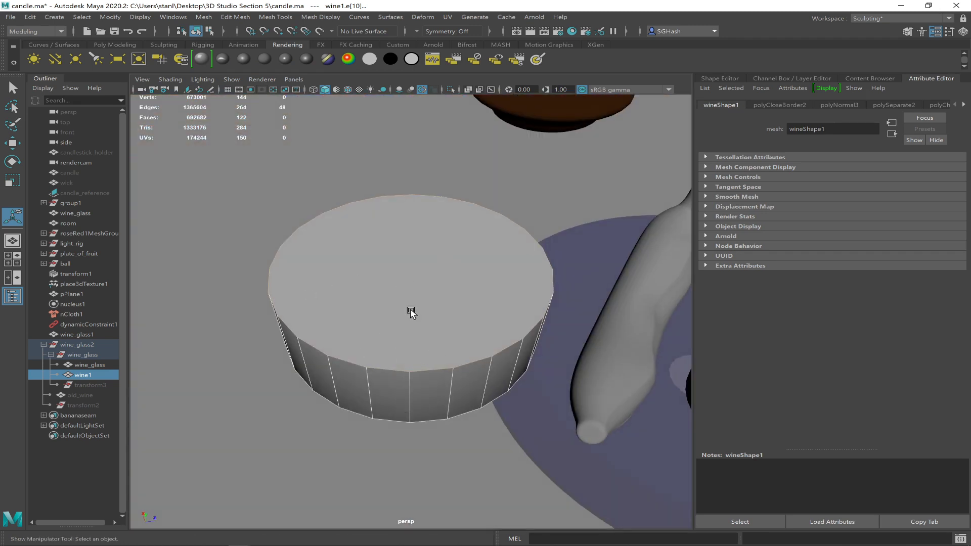
key(3)
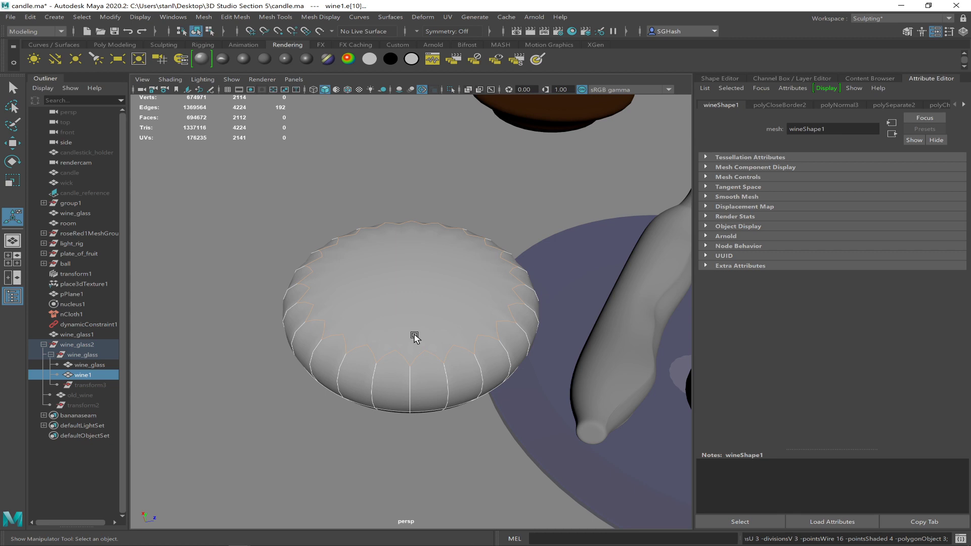
mouse_move(413, 332)
alt+mouse_down()
mouse_move(440, 317)
mouse_move(433, 334)
mouse_move(490, 302)
mouse_move(420, 343)
alt+mouse_up()
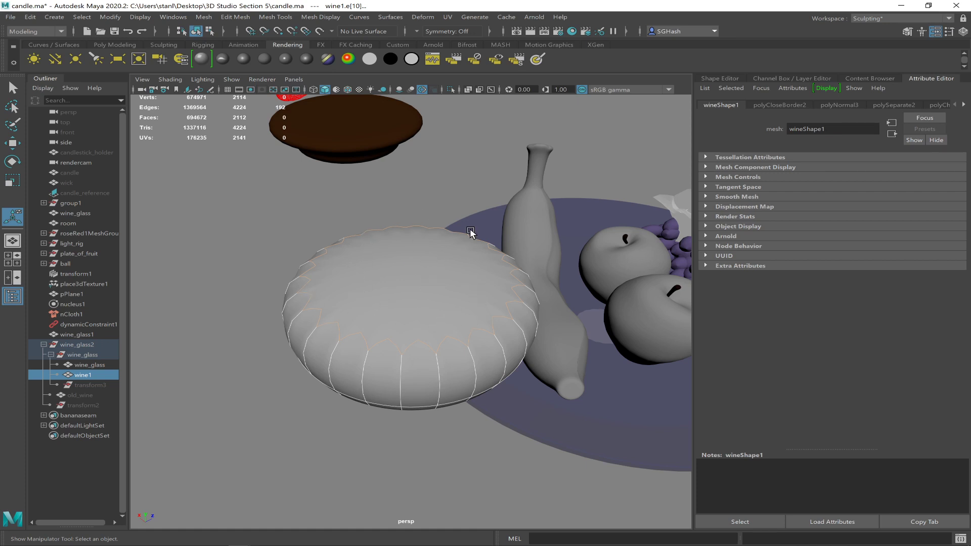
click(284, 392)
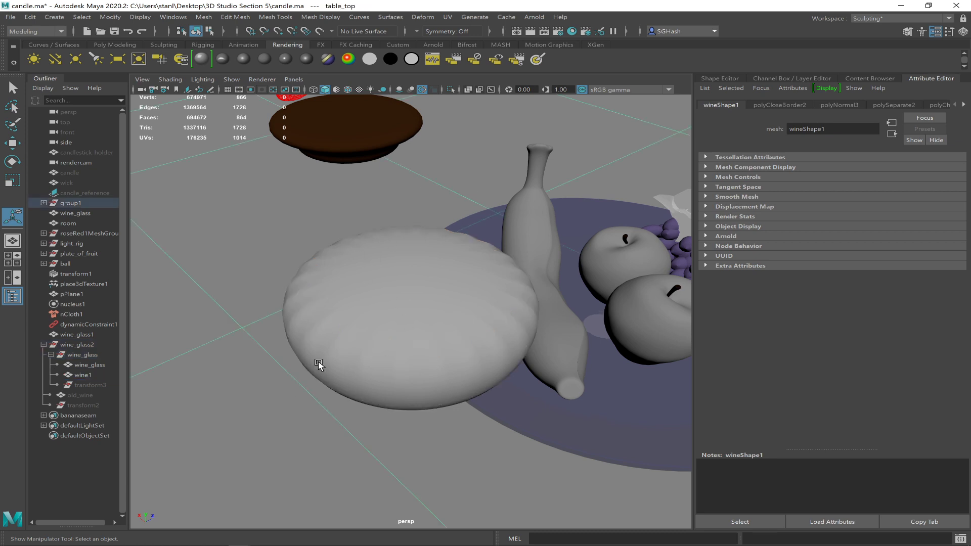
click(407, 317)
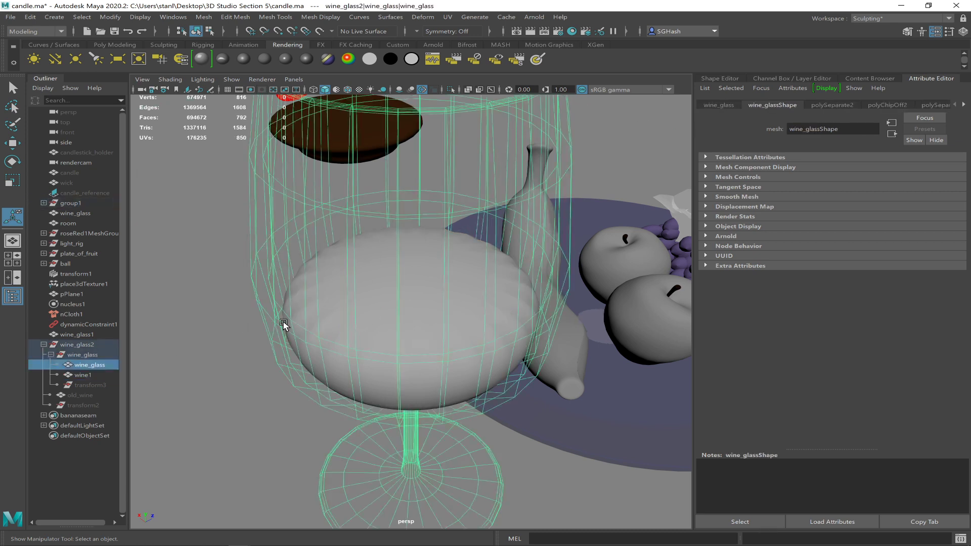
click(75, 374)
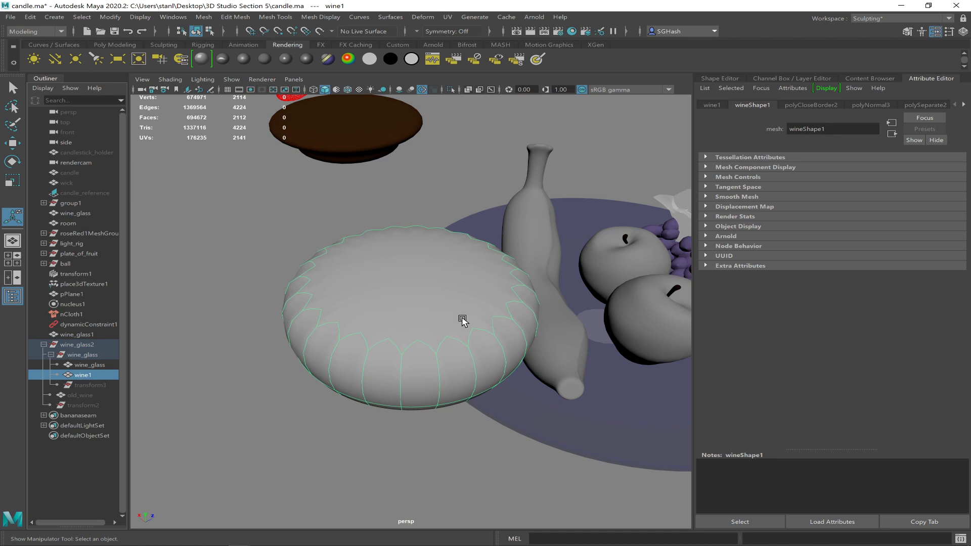
key(1)
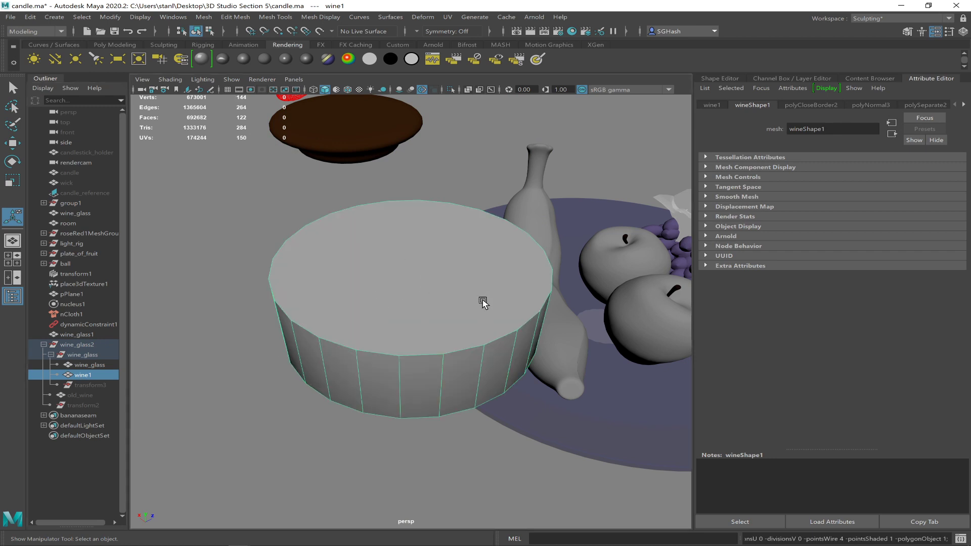
Step: Select the single large face that caps the top of the wine1 mesh
alt+drag(467, 310, 487, 334)
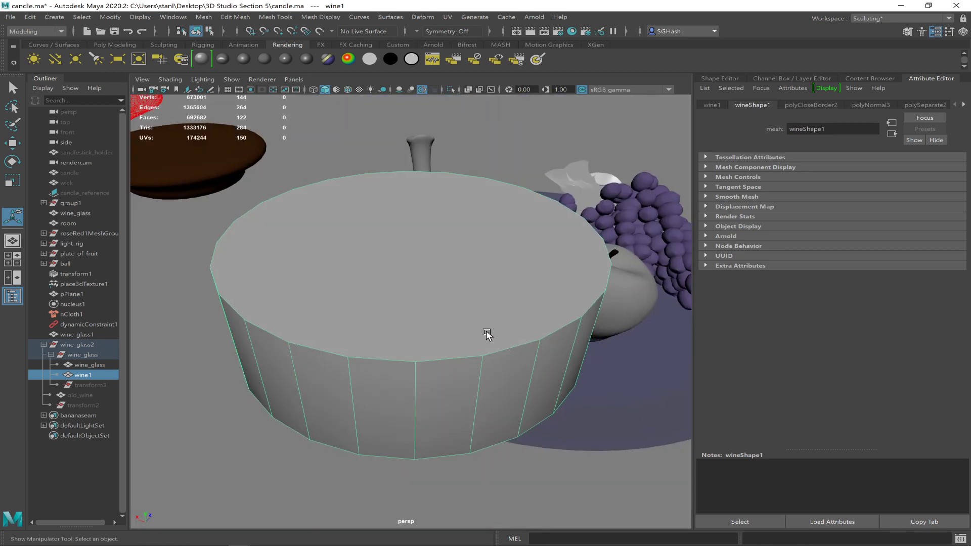
key(F11)
key(q)
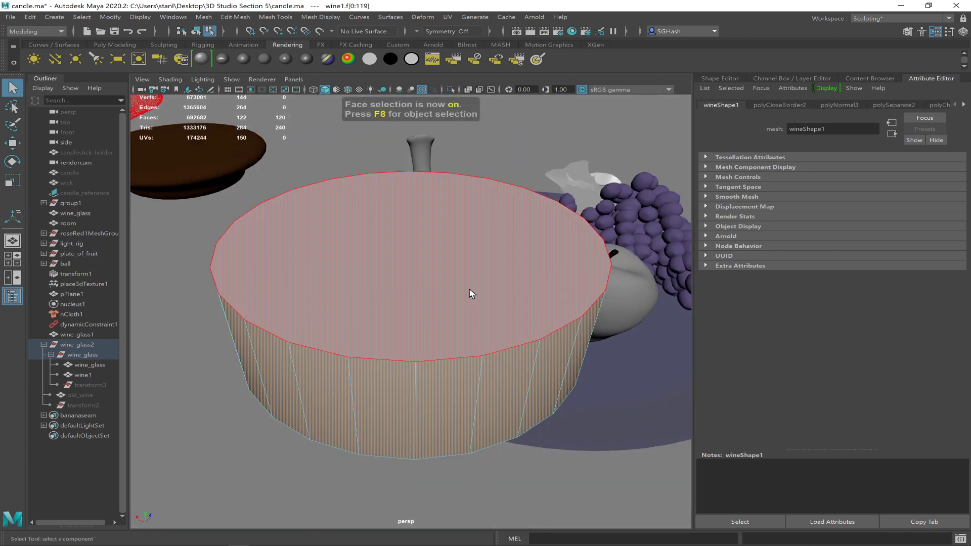
click(471, 293)
Step: Try to quadrangulate the selected top face of wine1 and undo the operation
click(205, 18)
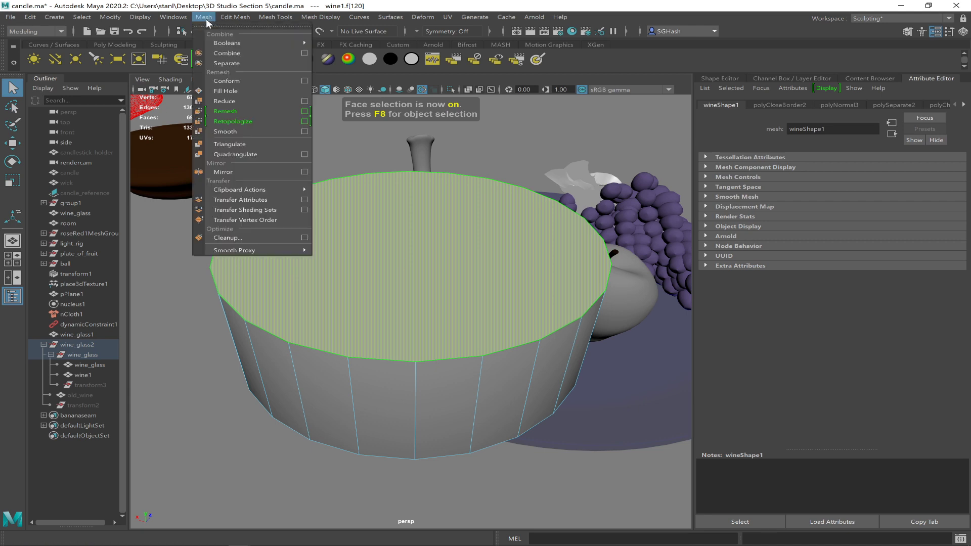
click(260, 155)
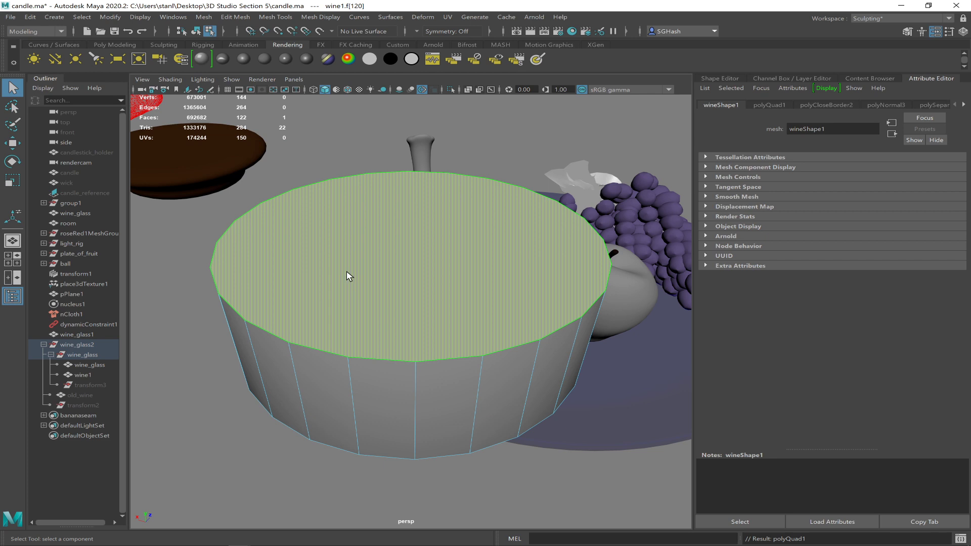
key(ctrl+z)
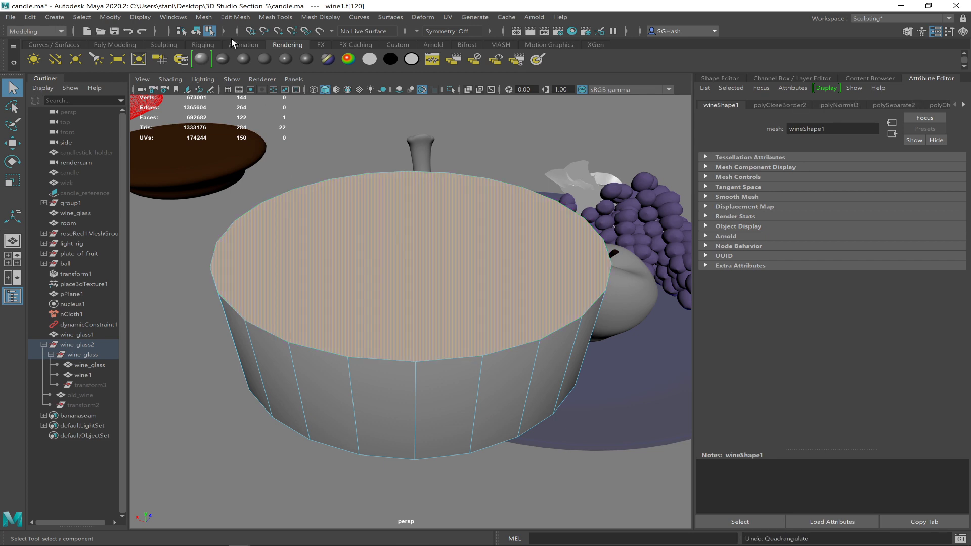
Step: Triangulate the selected top face of wine1 and quadrangulate the resulting triangles
click(173, 16)
mouse_move(210, 16)
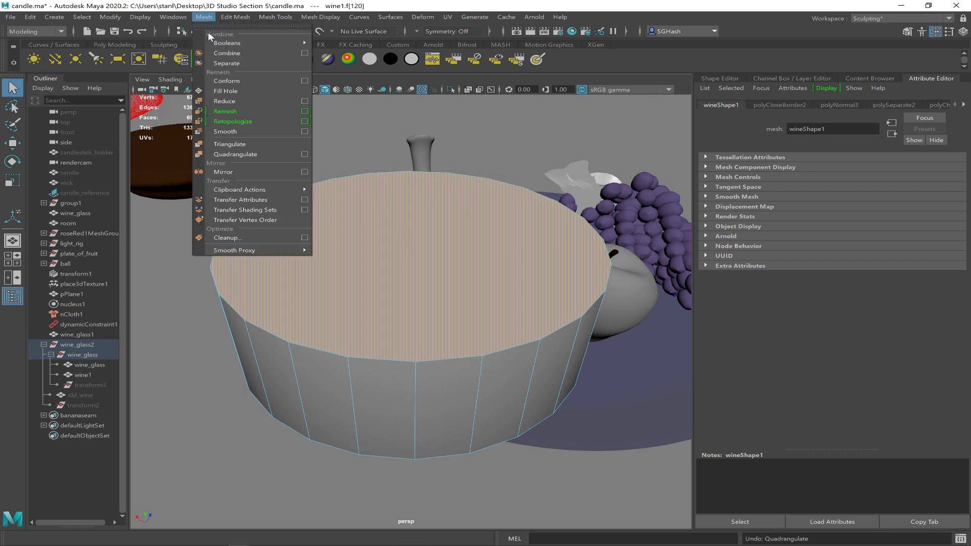
mouse_move(165, 17)
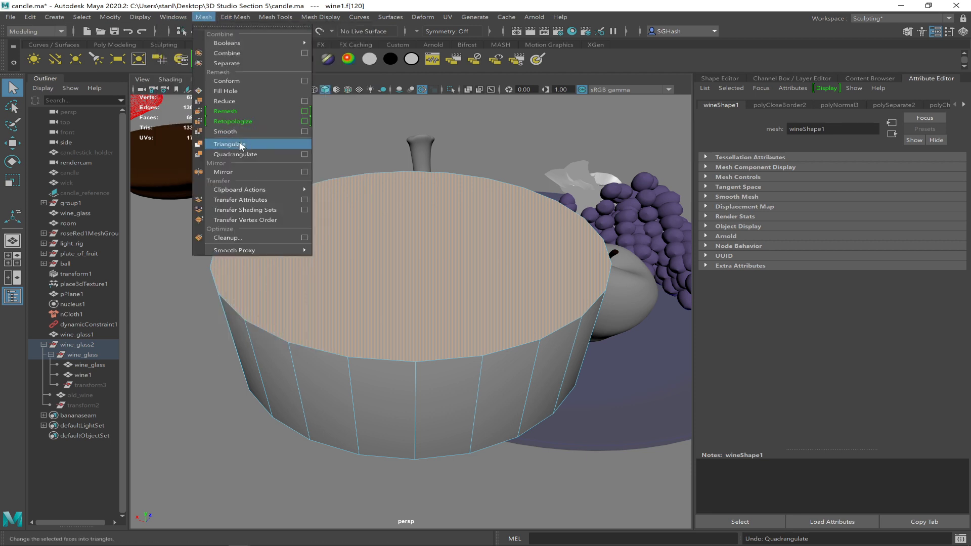
click(239, 141)
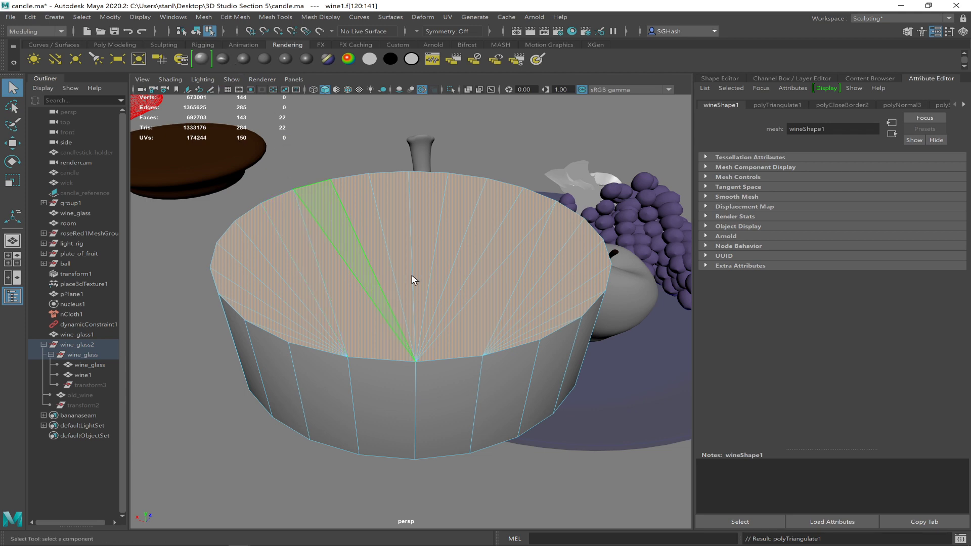
click(204, 17)
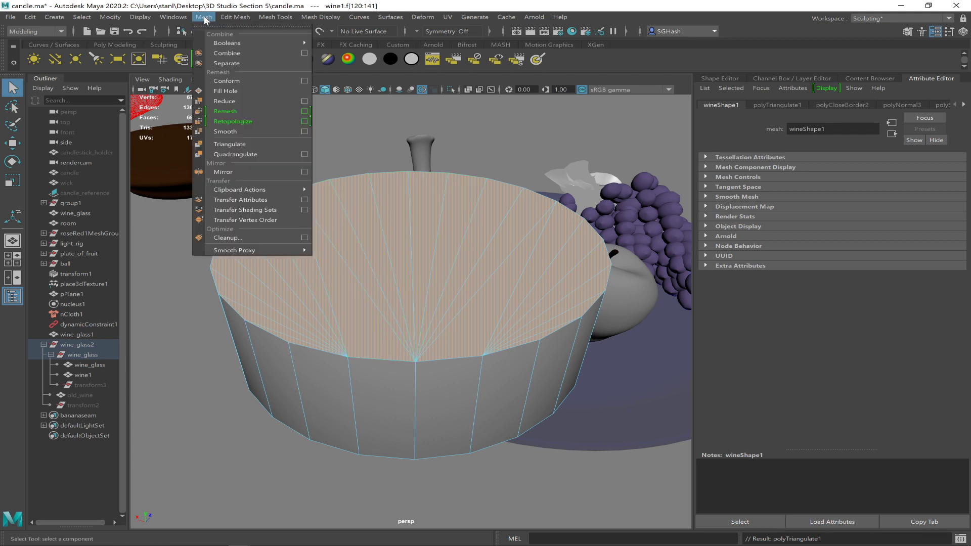
click(260, 154)
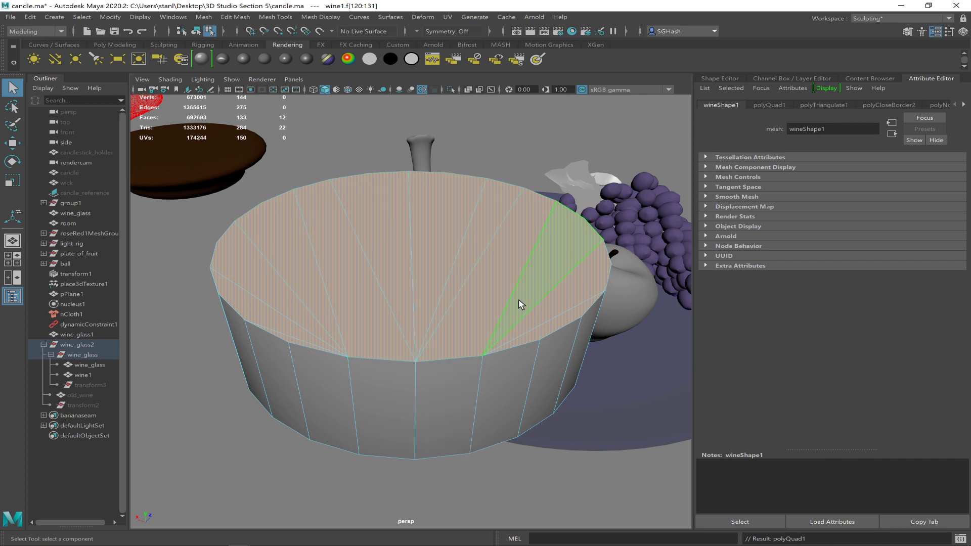
Step: Check the subdivided cap of wine1 in smooth preview, then undo the quadrangulation and triangulation
key(3)
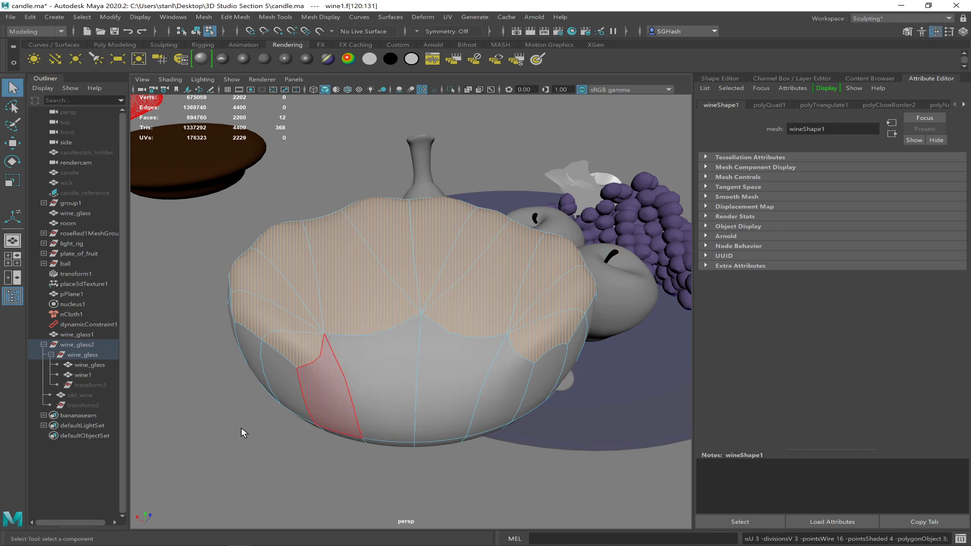
click(358, 413)
alt+drag(319, 408, 373, 407)
key(ctrl+z)
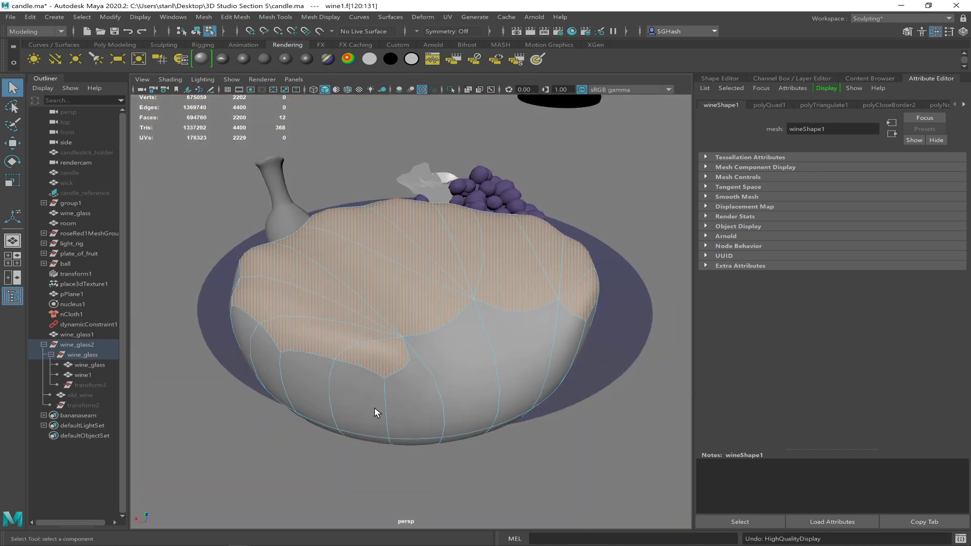
click(390, 364)
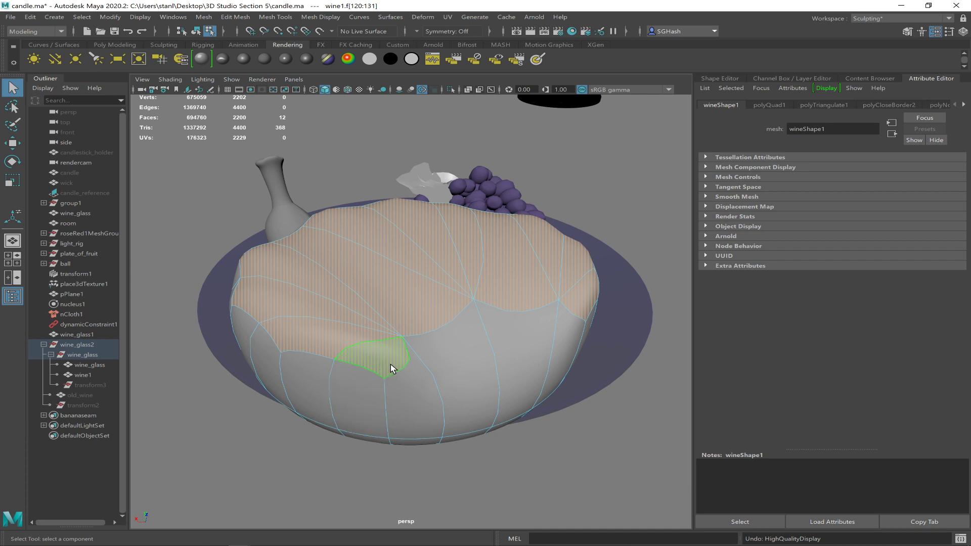
key(ctrl+z)
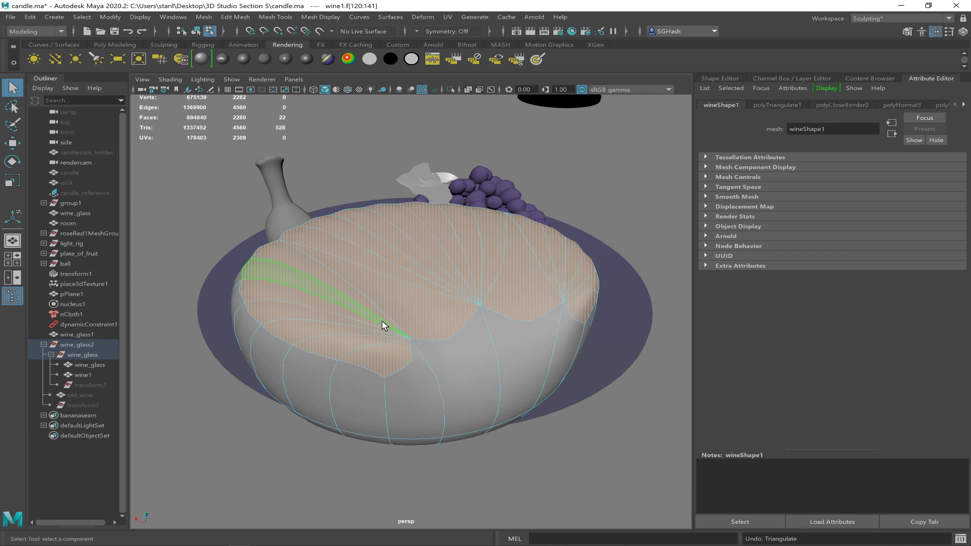
key(ctrl+z)
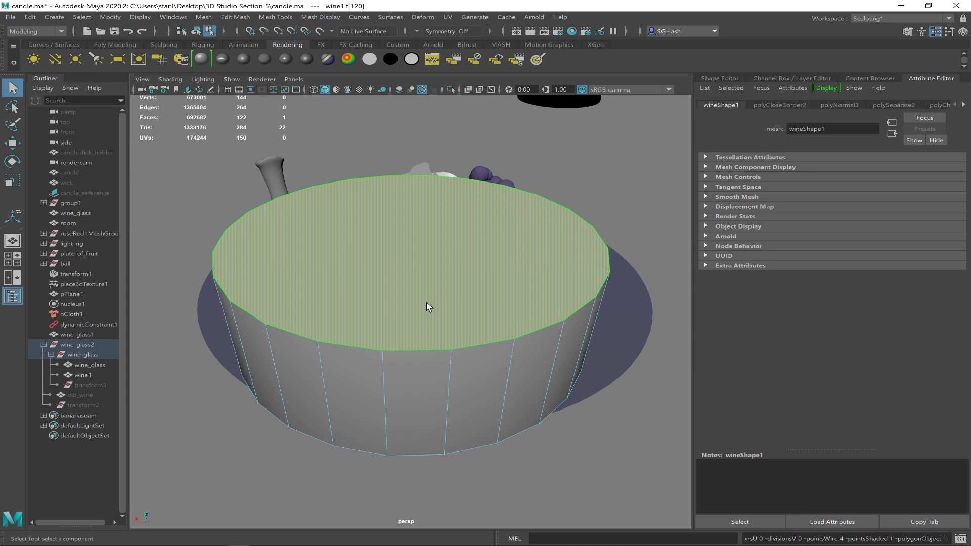
Step: Examine wine1 from below and above, then preview the whole object smoothed and return to the unsmoothed display
alt+drag(404, 360, 429, 317)
click(423, 338)
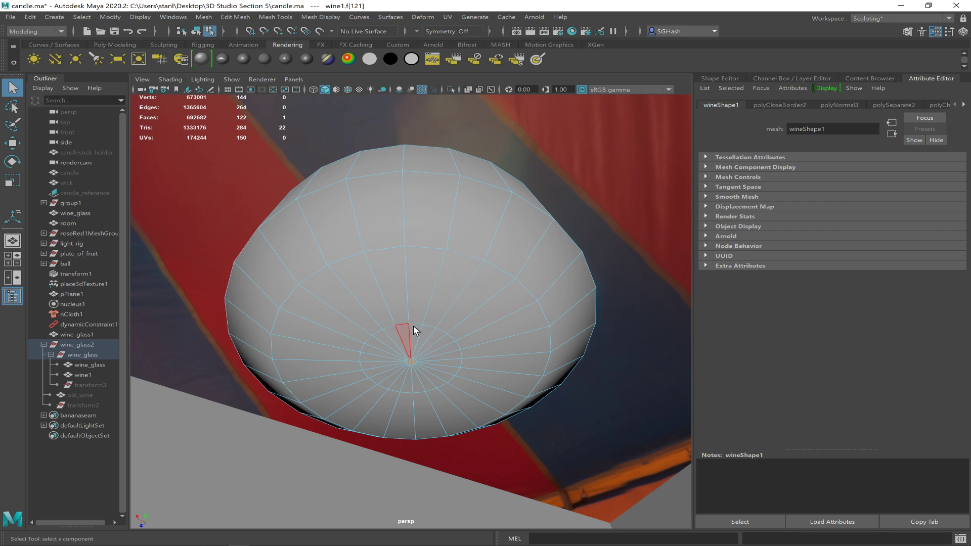
alt+drag(427, 278, 409, 316)
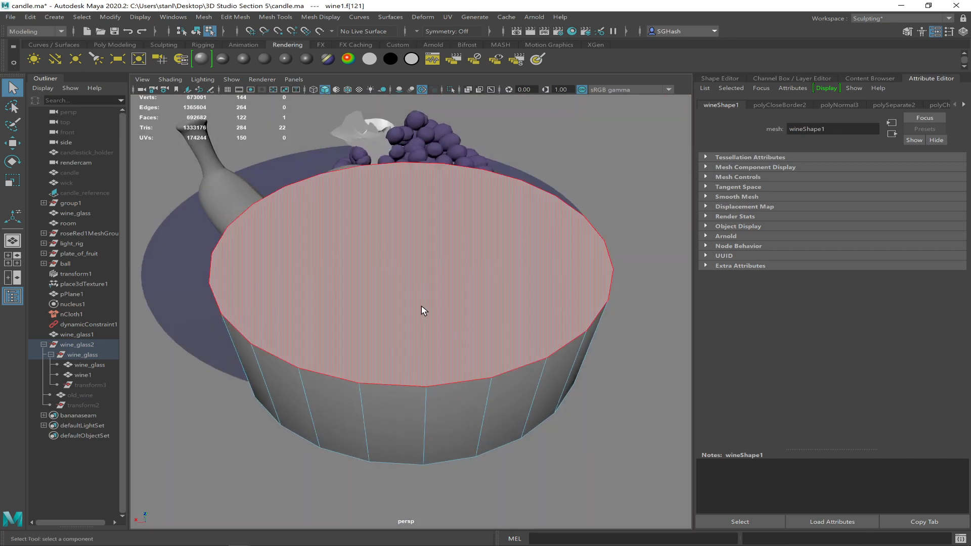
key(F8)
alt+drag(423, 311, 414, 329)
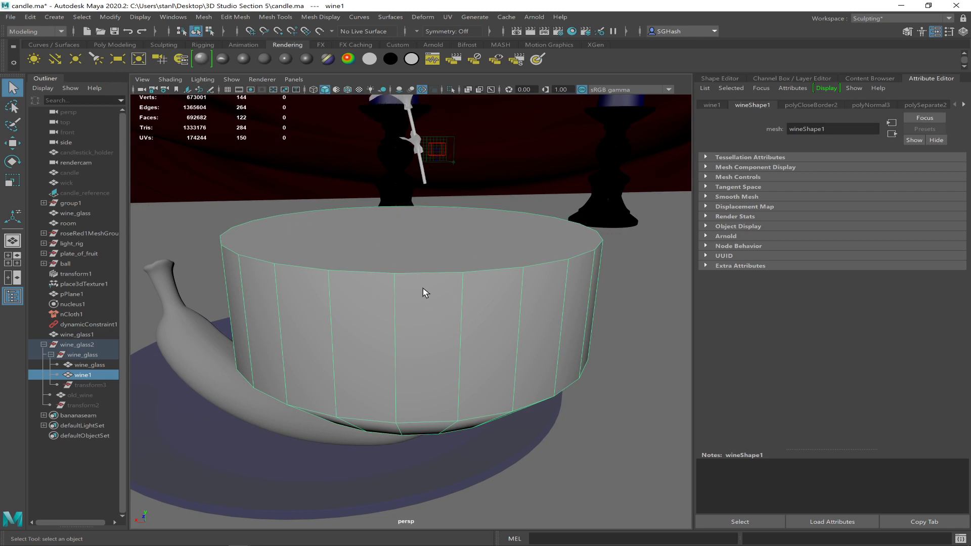
key(3)
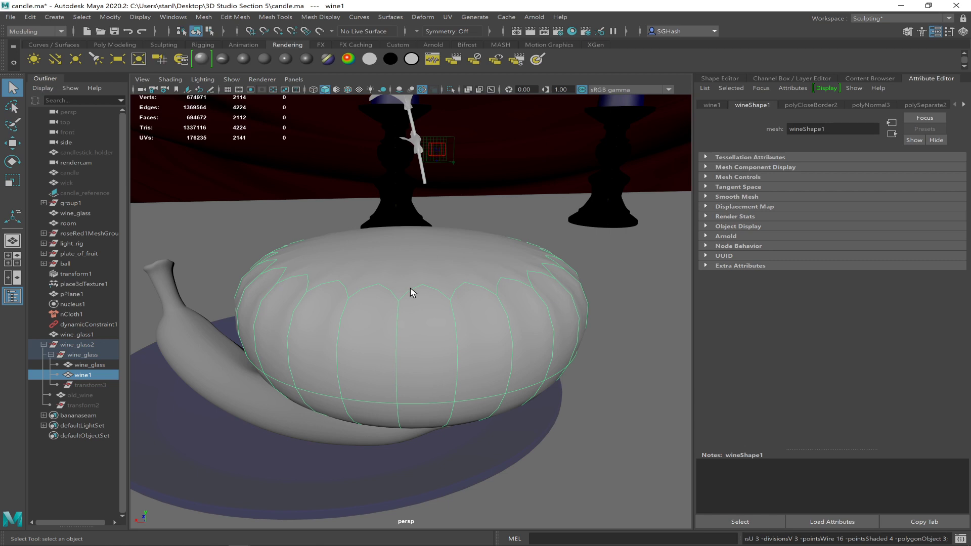
key(1)
Step: Insert an edge loop around the side wall of wine1 just below its top rim
click(263, 17)
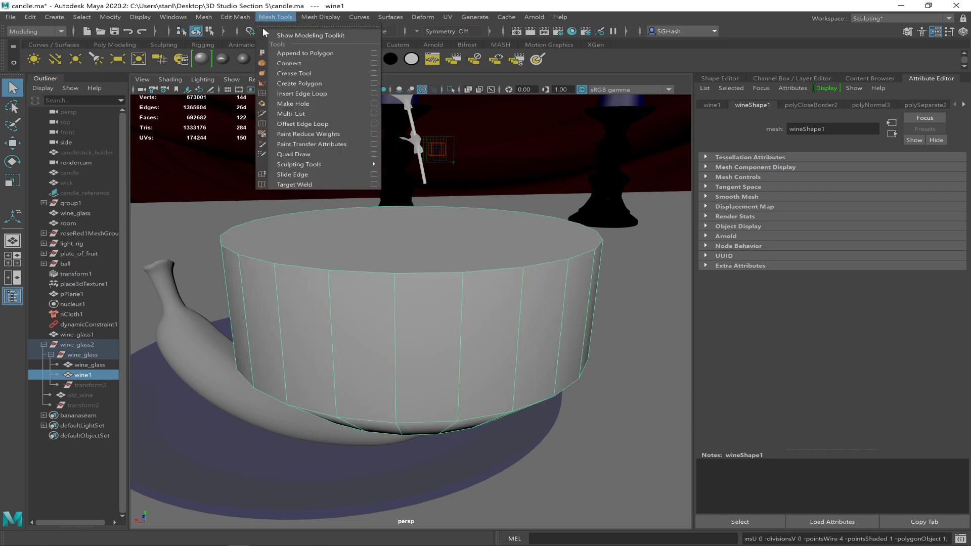
click(299, 94)
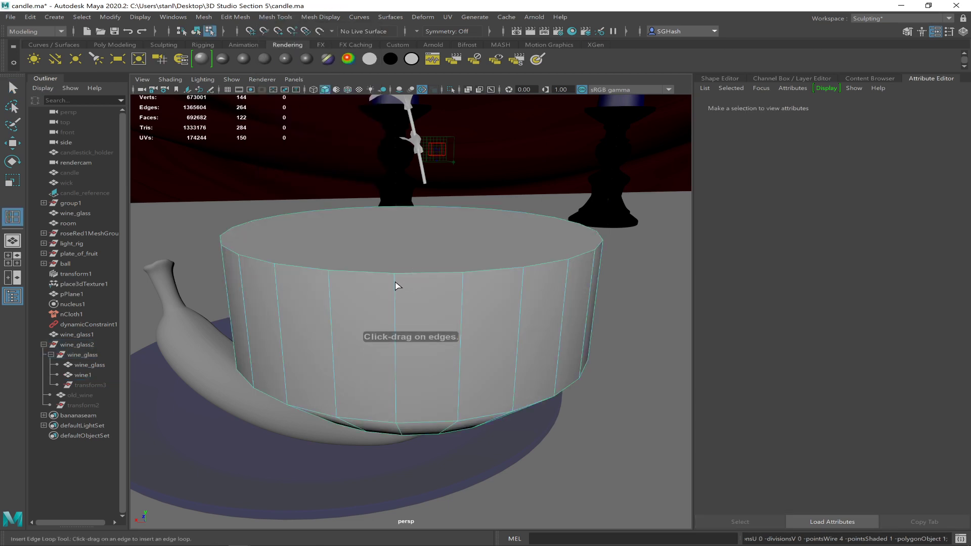
drag(398, 286, 397, 282)
mouse_move(433, 396)
alt+mouse_down()
mouse_move(440, 375)
mouse_move(427, 379)
mouse_move(423, 390)
mouse_move(448, 387)
alt+mouse_up()
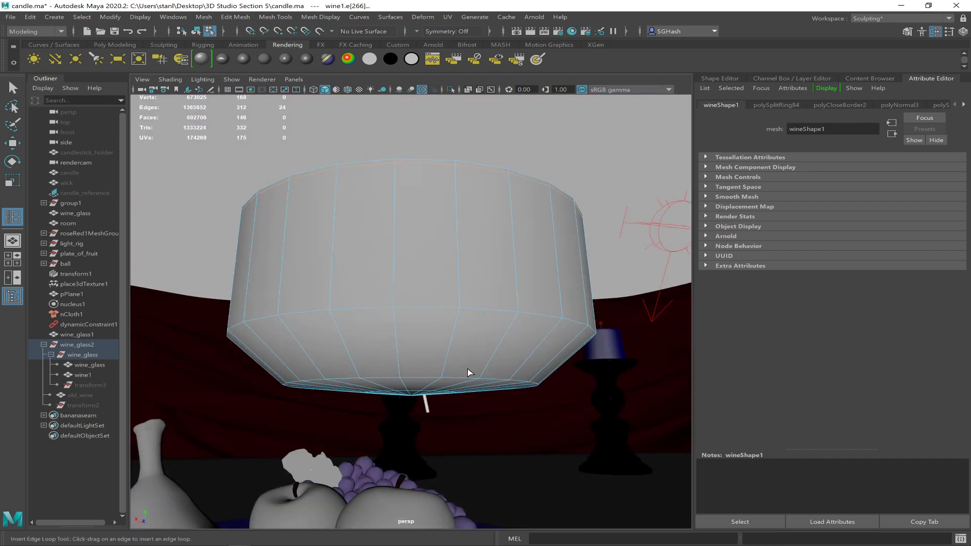
Step: Switch wine1 to smooth preview, inspect its rim and underside, and leave the Insert Edge Loop tool
key(3)
alt+drag(462, 363, 445, 377)
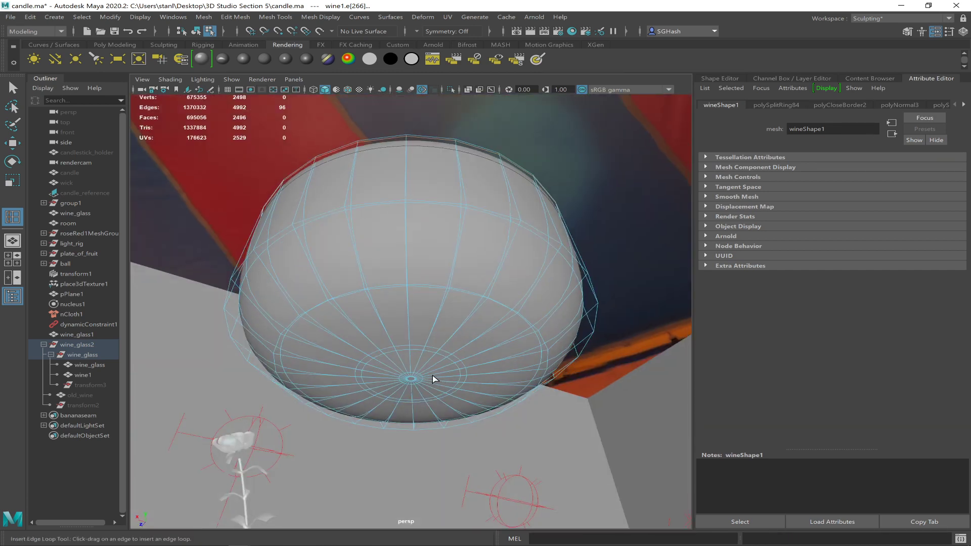
key(bracketleft)
key(bracketleft)
key(bracketleft)
key(bracketleft)
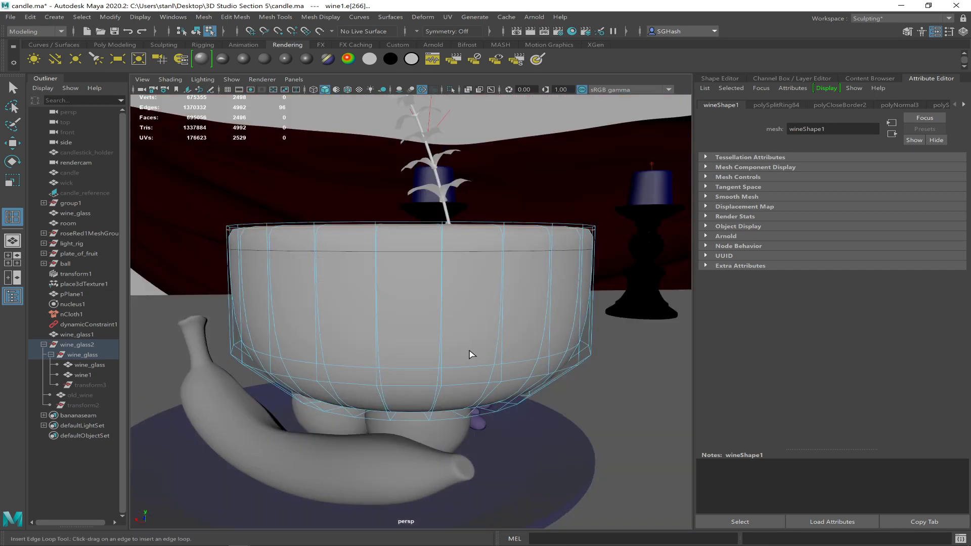
key(q)
key(3)
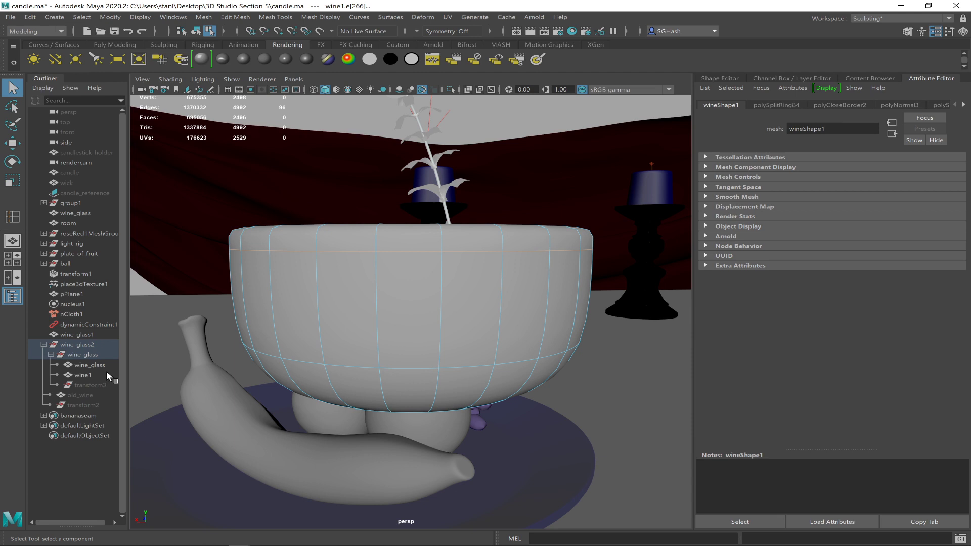
Step: Switch the wine_glass mesh inside wine_glass2 to smooth preview
click(96, 365)
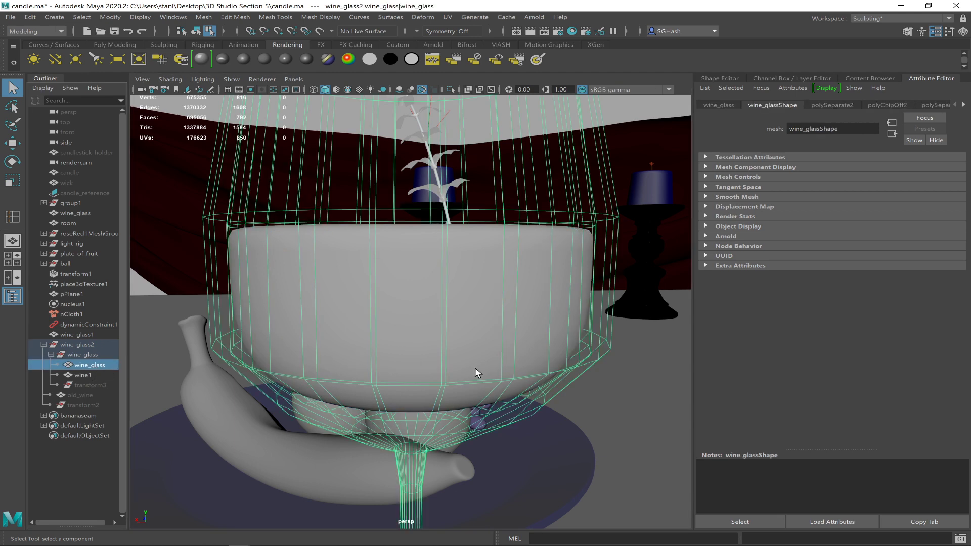
key(3)
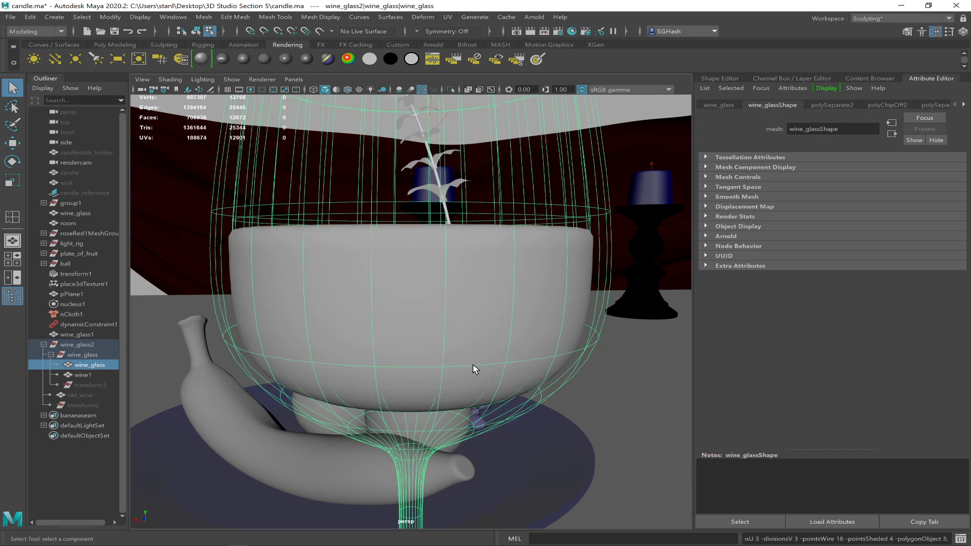
alt+drag(472, 365, 424, 371)
Step: Center the pivot of wine1 and scale the mesh down uniformly to about 0.959
click(78, 375)
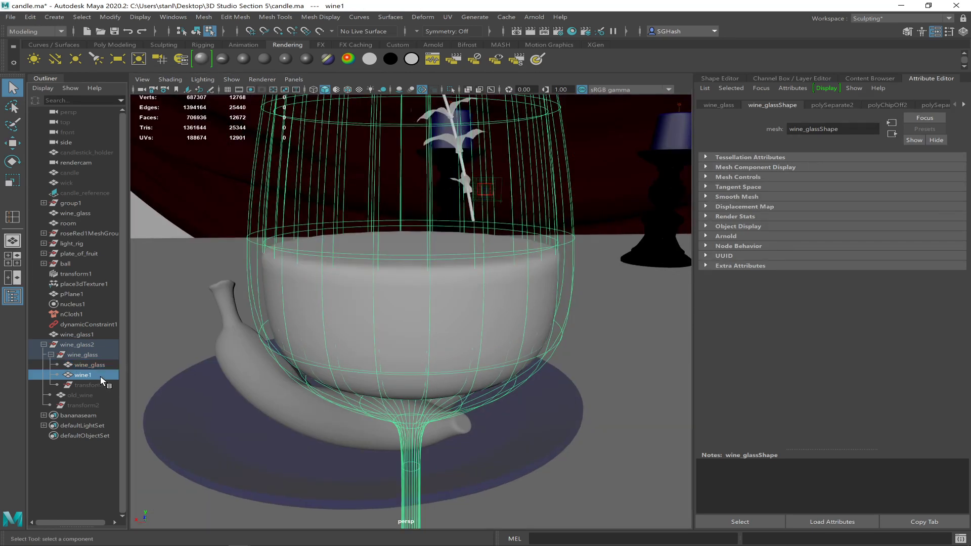
key(r)
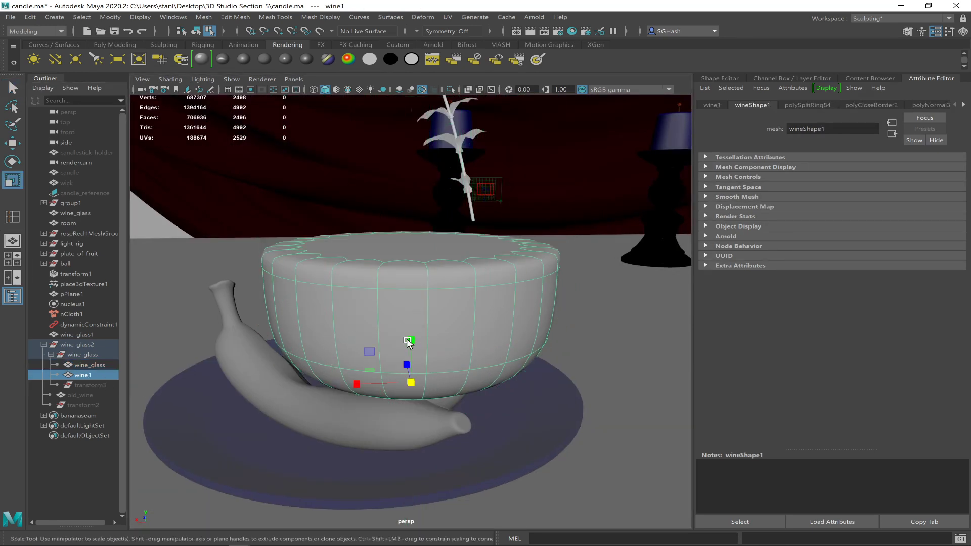
click(111, 17)
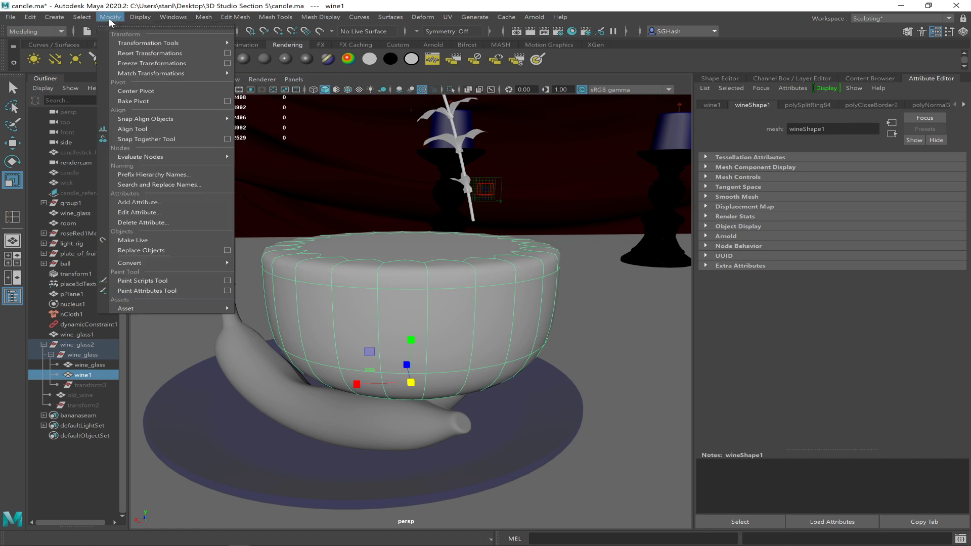
click(156, 93)
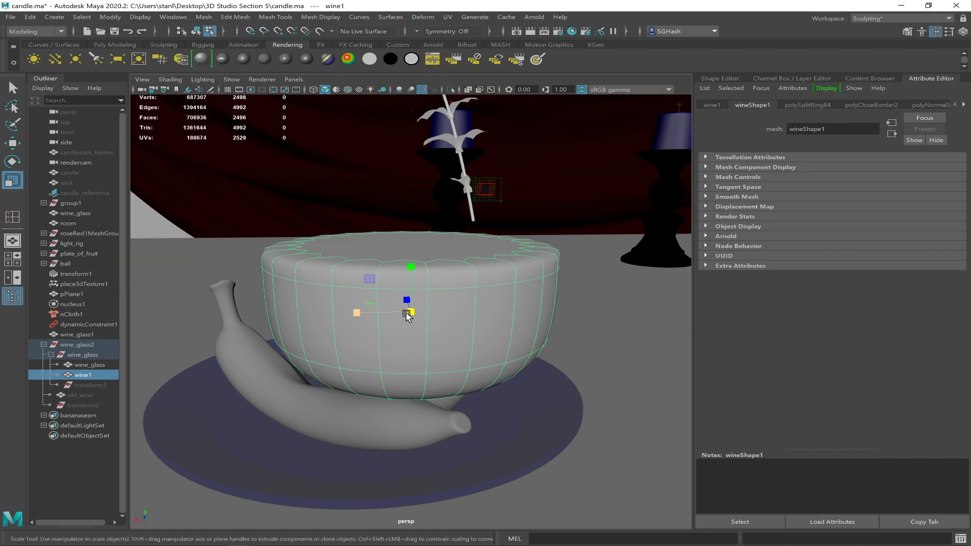
drag(410, 311, 399, 316)
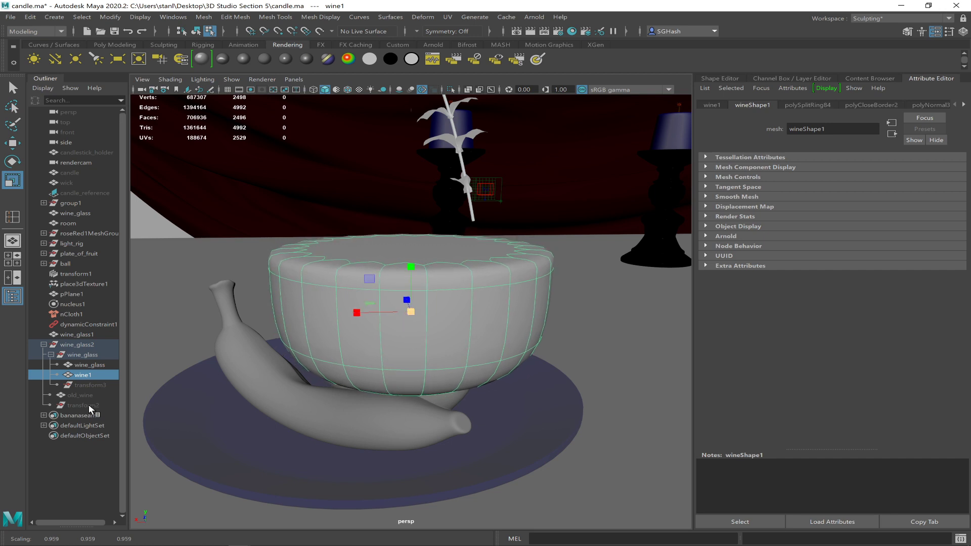
Step: Assign a new Lambert material to the wine_glass mesh inside wine_glass2
click(101, 365)
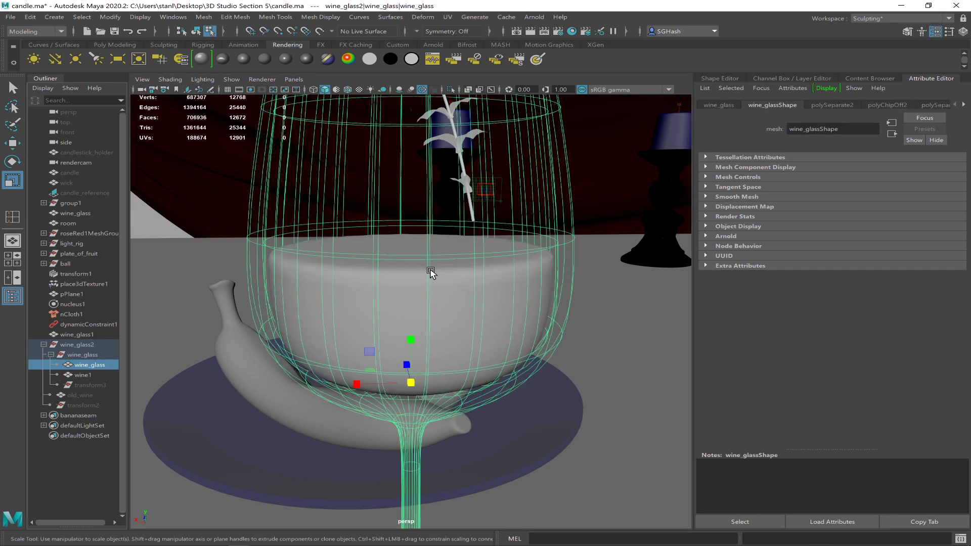
alt+drag(432, 269, 439, 301)
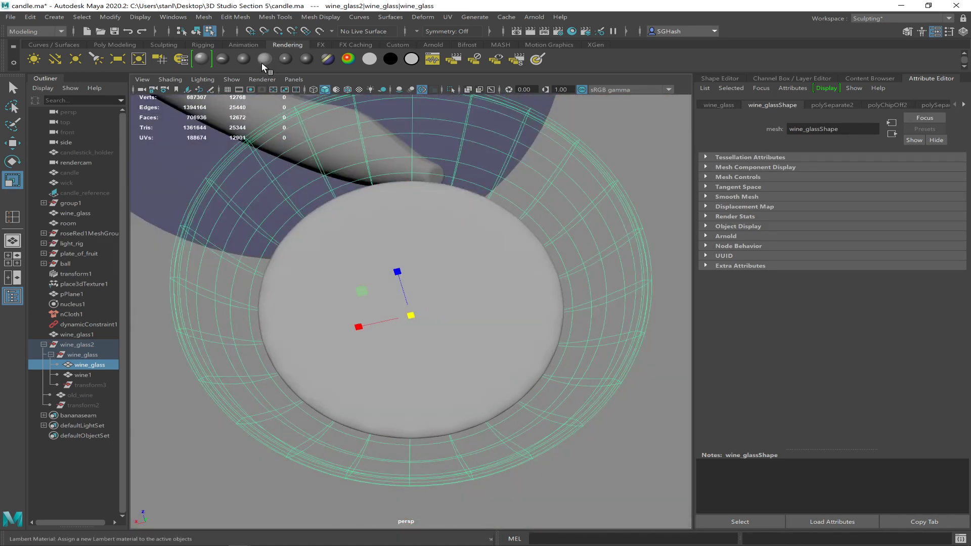
click(263, 59)
alt+drag(362, 266, 427, 279)
Step: Scale wine1 up uniformly so it reaches closer to the inner wall of the glass
click(426, 289)
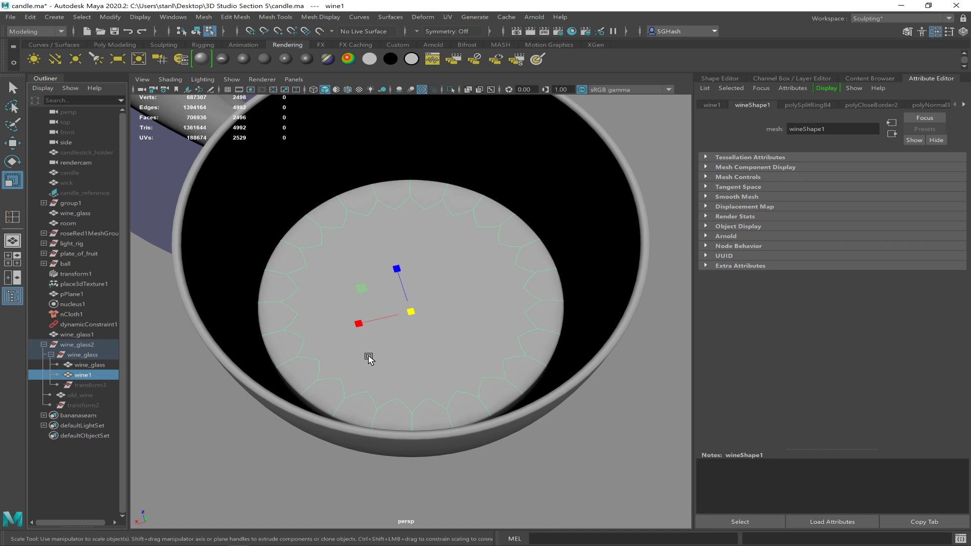
drag(412, 310, 454, 318)
scroll(225, 272, down, 1)
scroll(409, 276, down, 3)
mouse_move(409, 276)
alt+mouse_down()
mouse_move(357, 299)
mouse_move(373, 317)
mouse_move(397, 289)
mouse_move(397, 523)
mouse_move(399, 284)
alt+mouse_up()
Step: Compare wine1 unsmoothed and in smooth preview, and examine its fit inside the glass from above and the side
key(1)
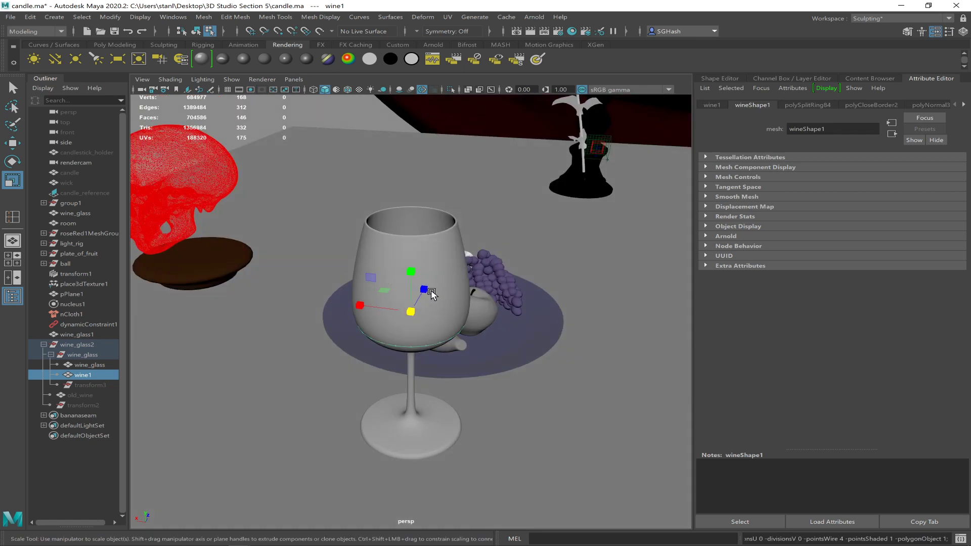
mouse_move(425, 282)
alt+mouse_down()
mouse_move(415, 305)
mouse_move(423, 288)
alt+mouse_up()
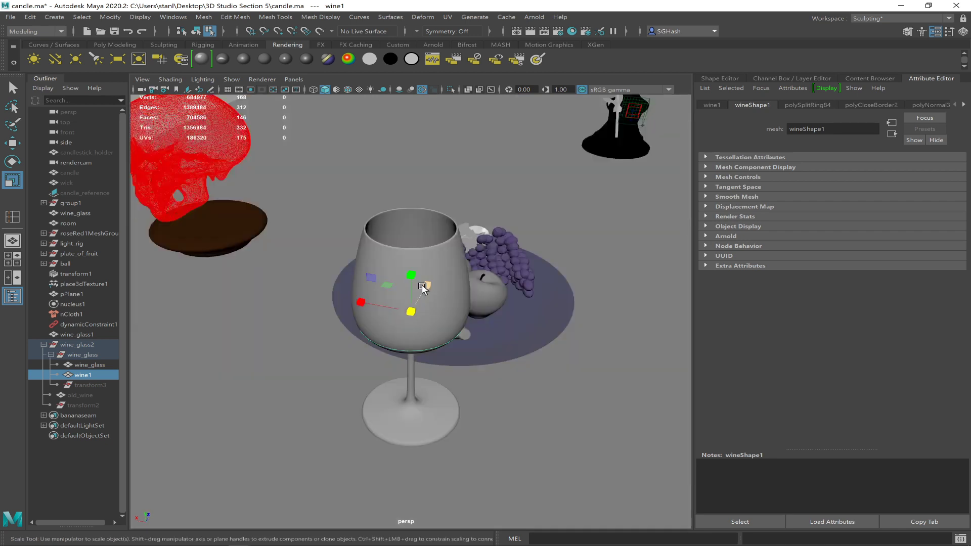
key(3)
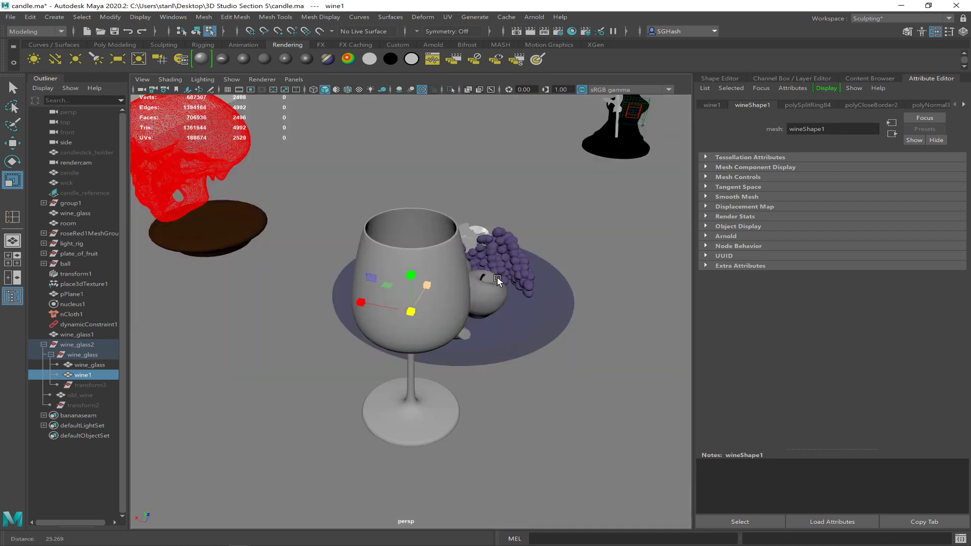
alt+right_drag(465, 282, 551, 279)
alt+drag(550, 279, 465, 275)
alt+drag(444, 342, 435, 311)
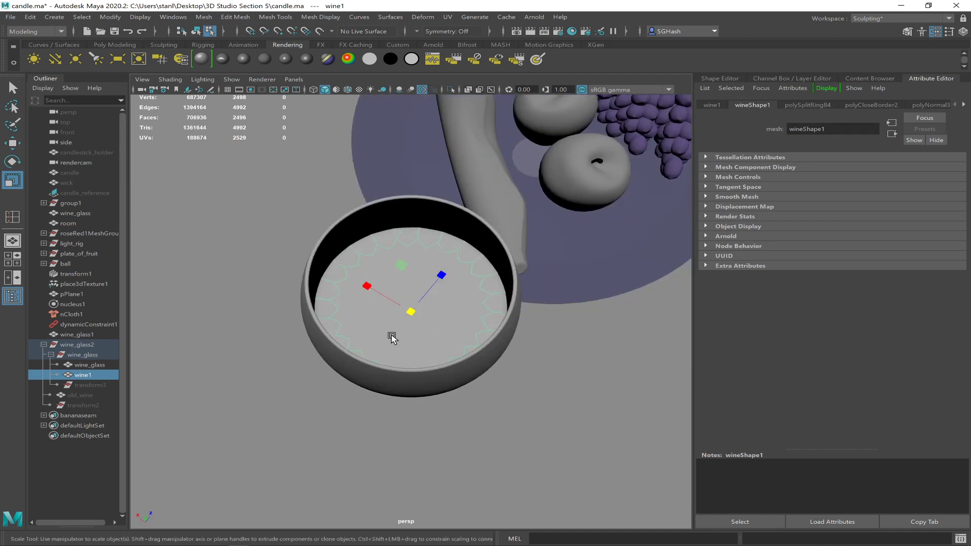
alt+drag(373, 335, 403, 289)
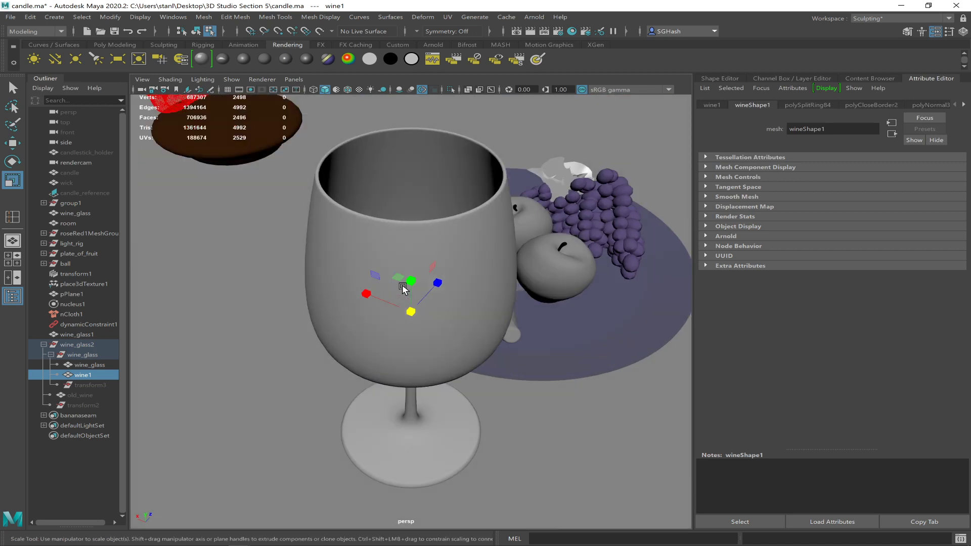
Step: Open the Hypershade and move its window aside so the wine glass stays in view
click(178, 20)
mouse_move(227, 82)
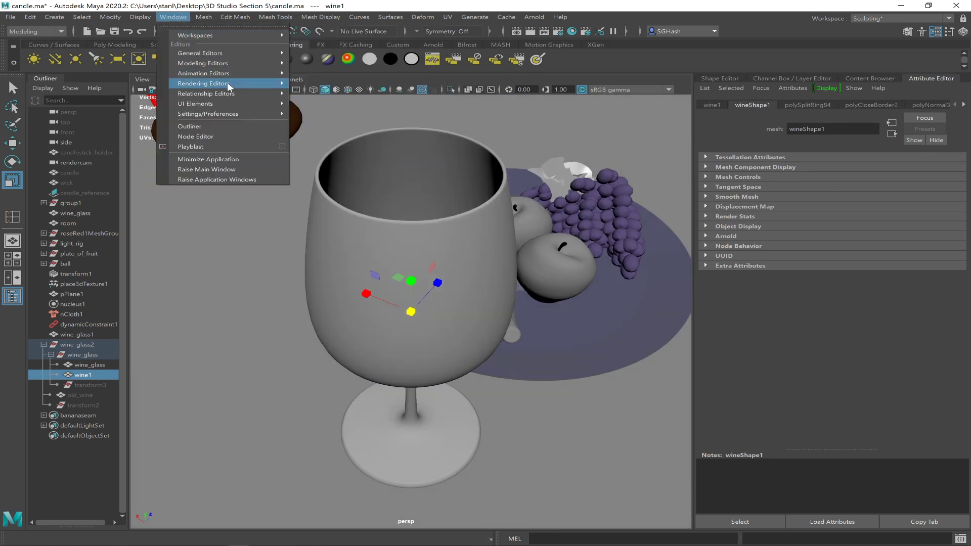
click(326, 111)
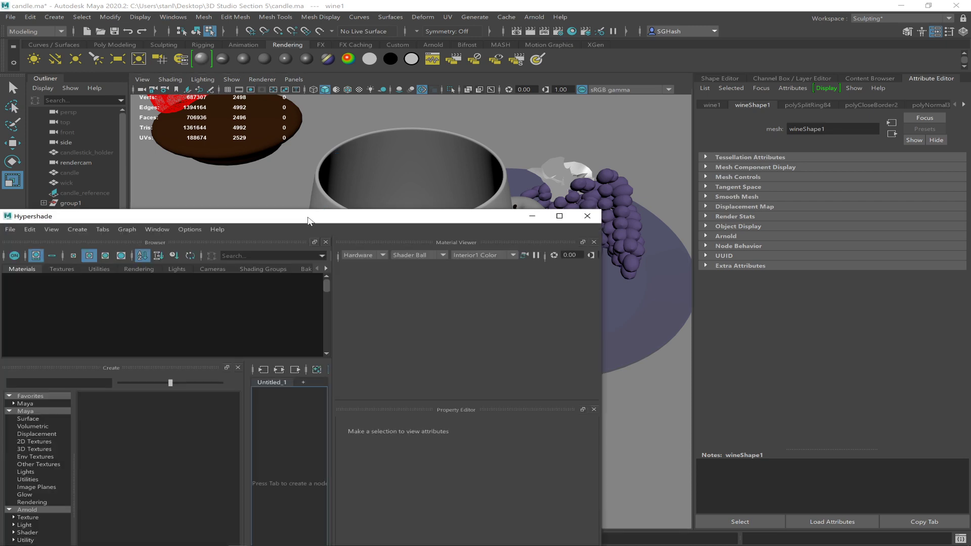
drag(320, 217, 691, 154)
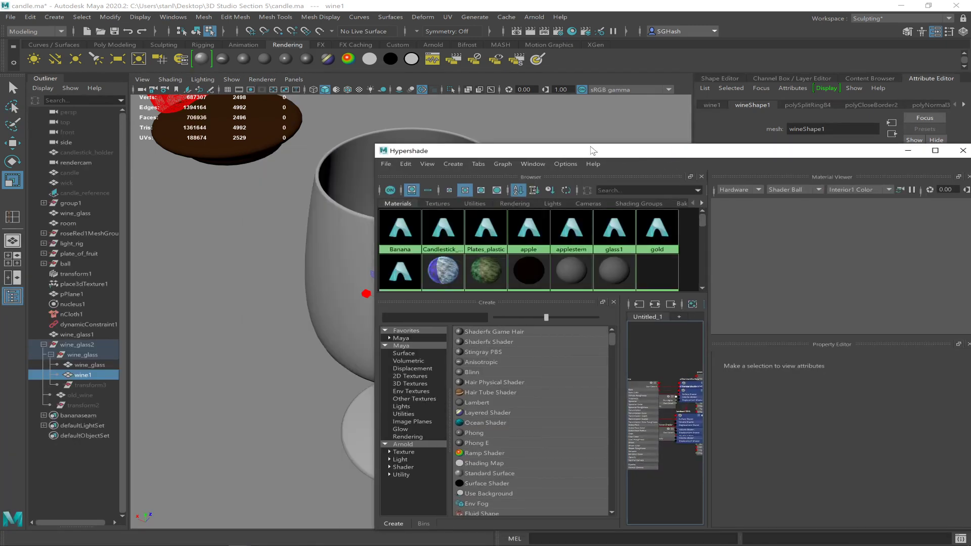
drag(739, 76, 721, 75)
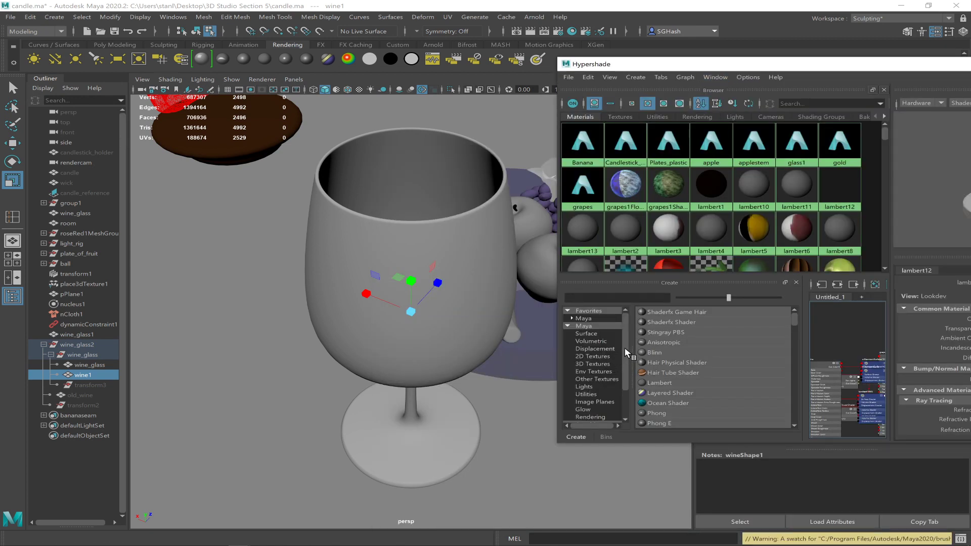
Step: Create a new aiStandardSurface material from the Arnold shaders, enlarging the Hypershade window to show the shader list
drag(624, 347, 627, 374)
click(586, 387)
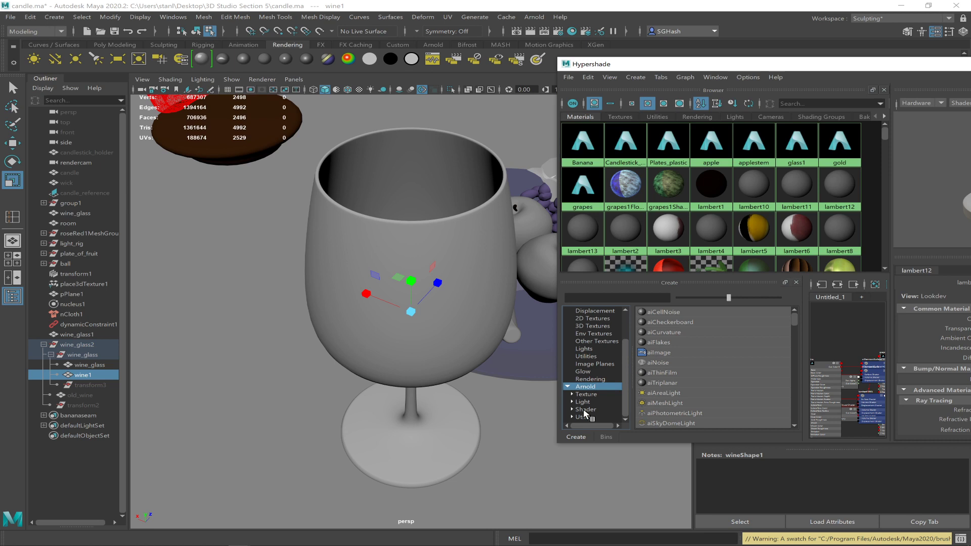
click(586, 409)
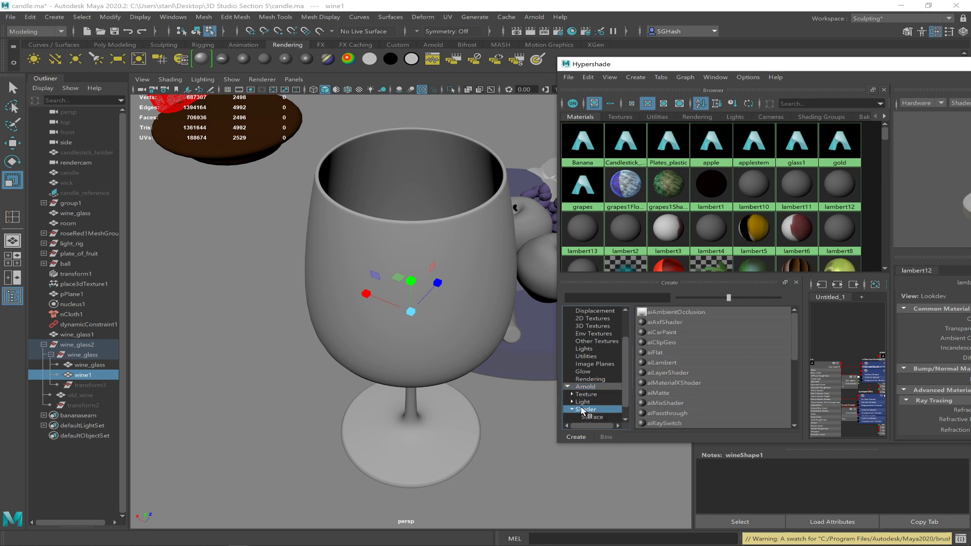
click(573, 410)
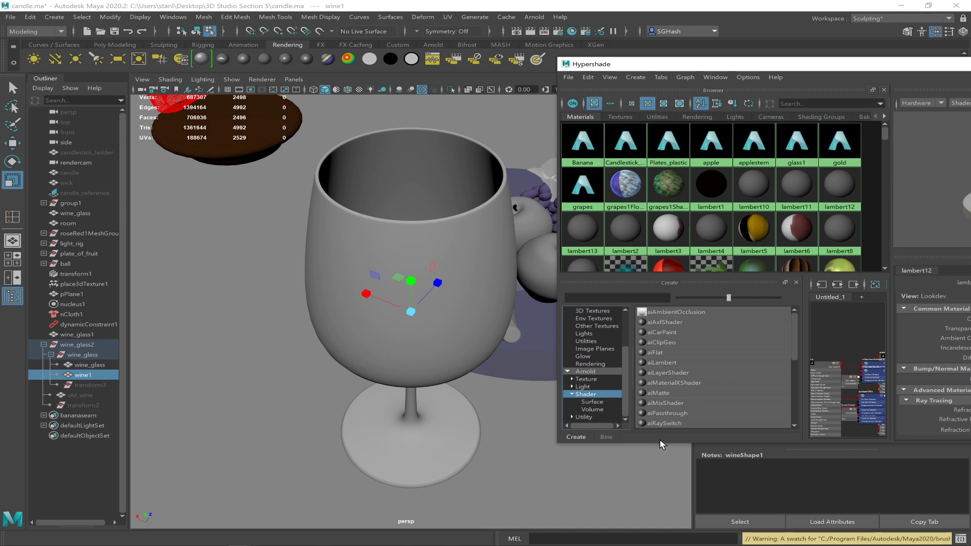
drag(660, 442, 684, 516)
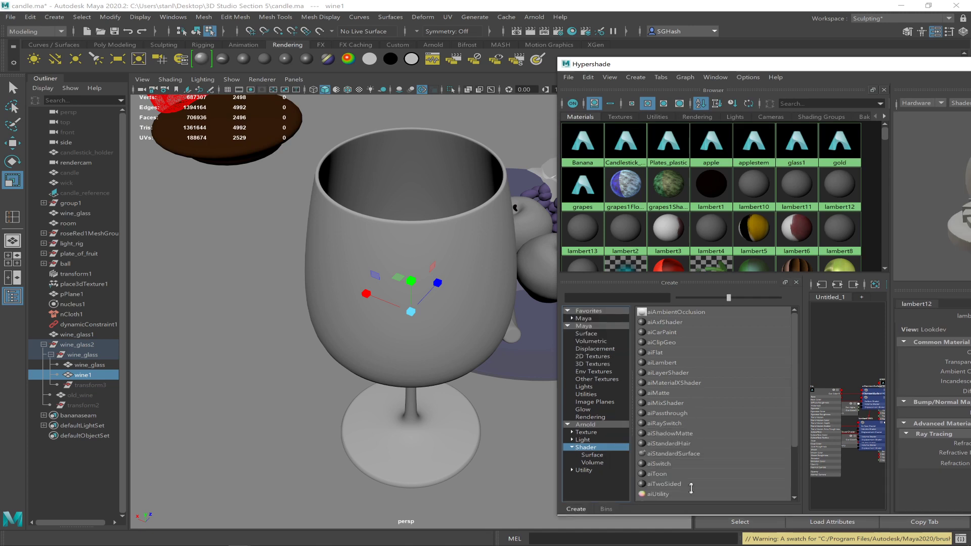
click(664, 454)
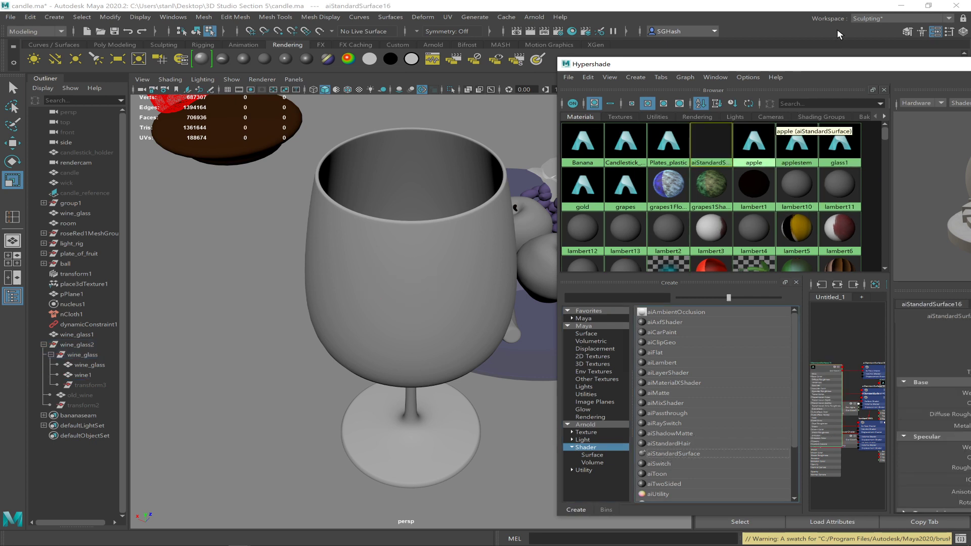
Step: Rename the new aiStandardSurface material as wine2
drag(781, 66, 393, 136)
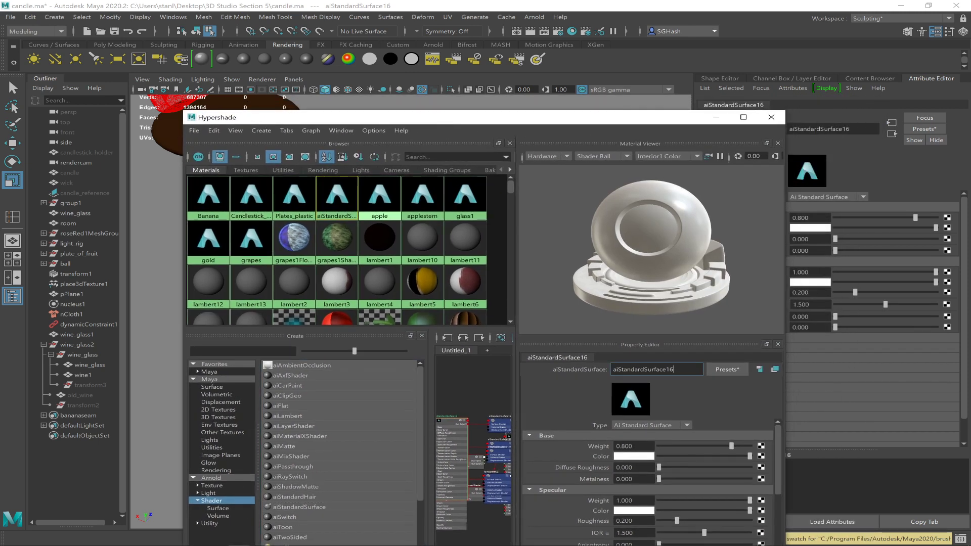
double_click(615, 370)
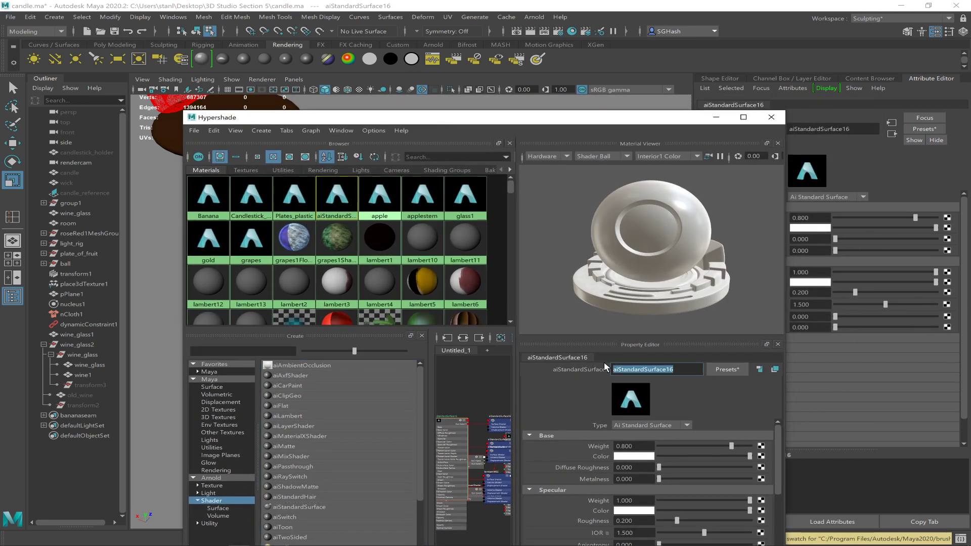
text(wine2)
key(Return)
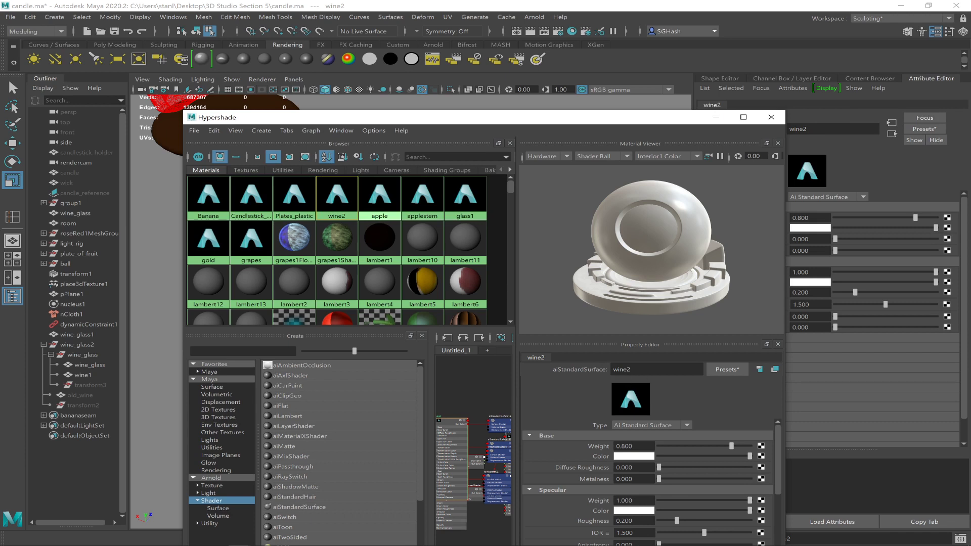
Step: Look through the material presets for wine2 and replace its settings with the Orange_Juice preset
click(628, 374)
click(730, 372)
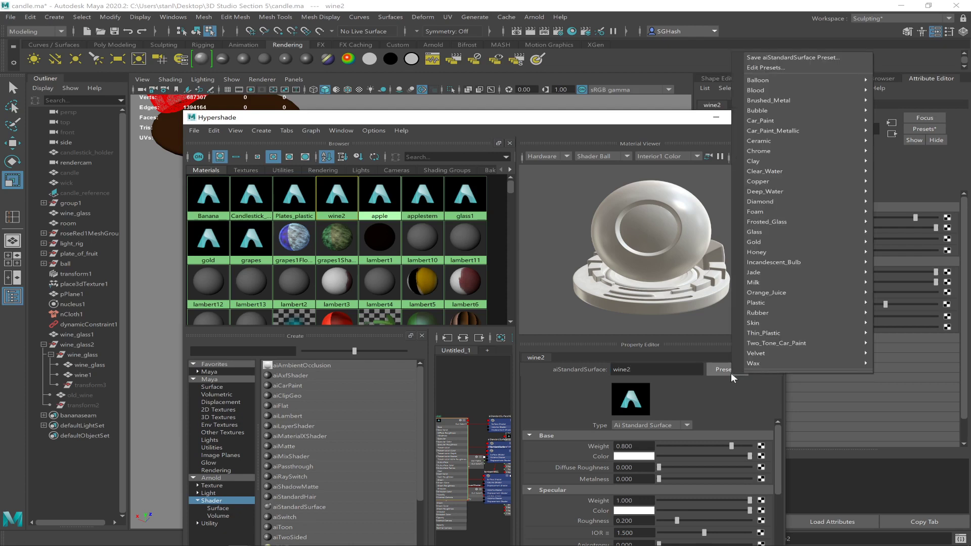
mouse_move(793, 287)
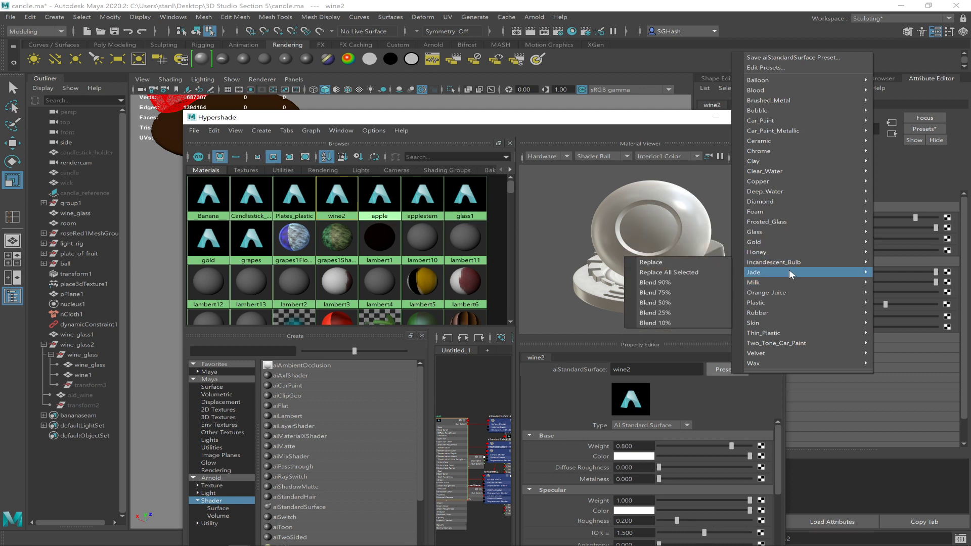
mouse_move(759, 282)
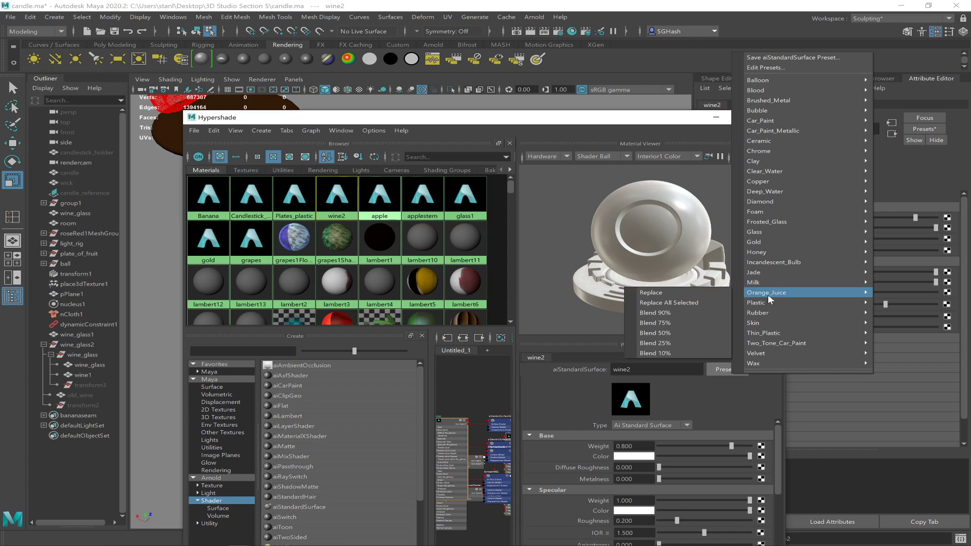
mouse_move(782, 193)
click(697, 296)
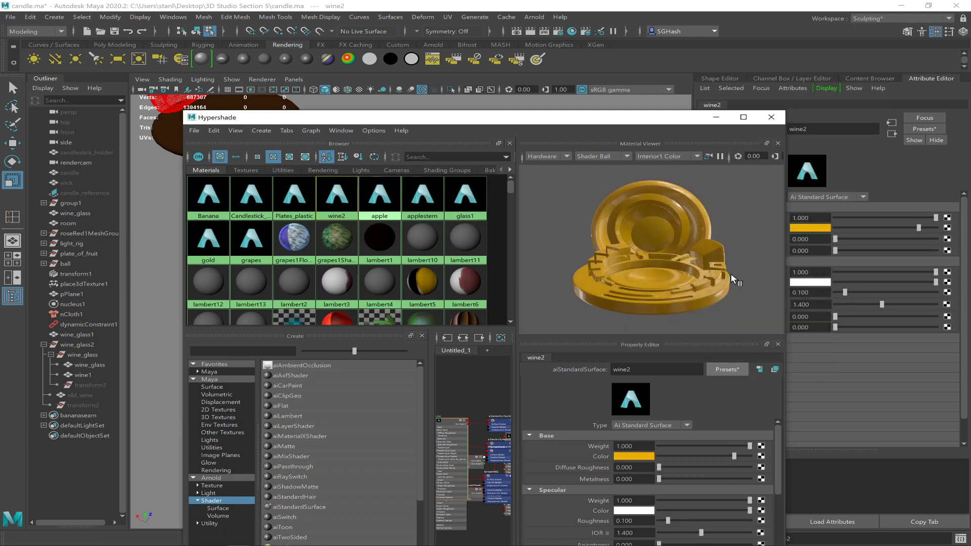
Step: Set the base color of wine2 to dark red with hue 360, saturation 1 and value 0.099
drag(507, 118, 432, 121)
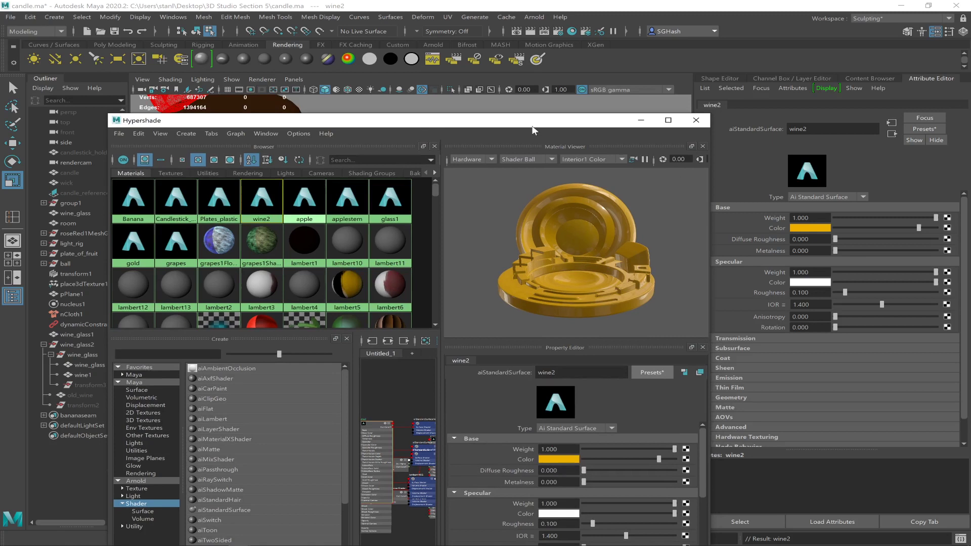
click(806, 227)
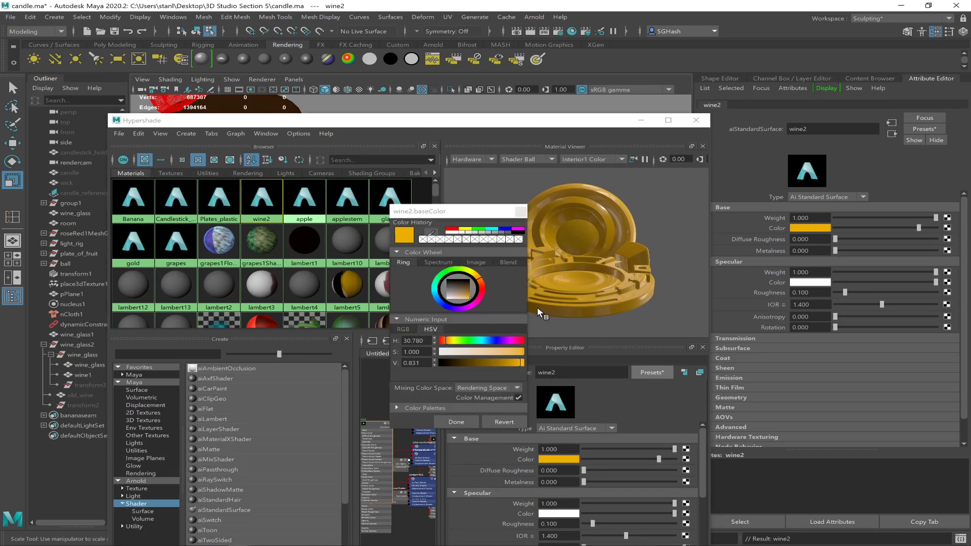
click(527, 340)
drag(521, 362, 472, 361)
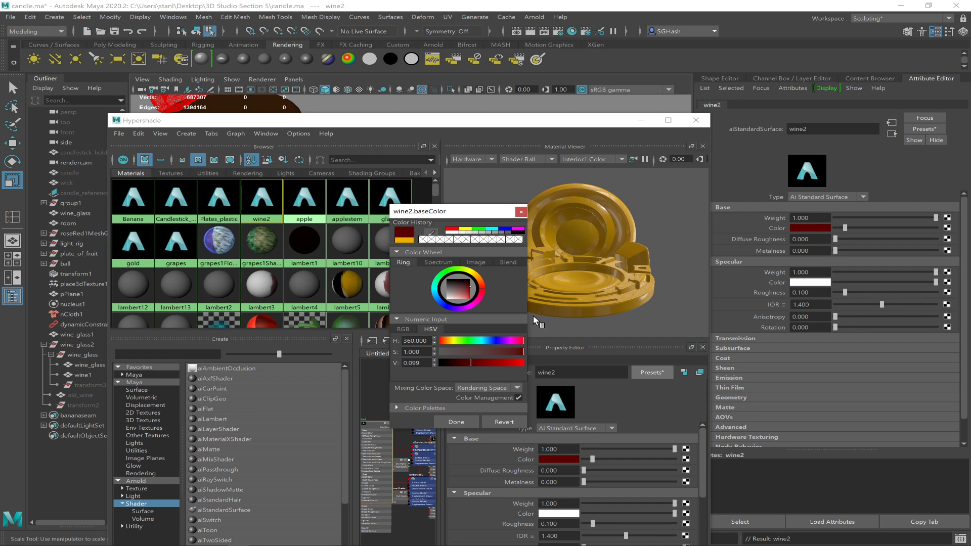
click(456, 421)
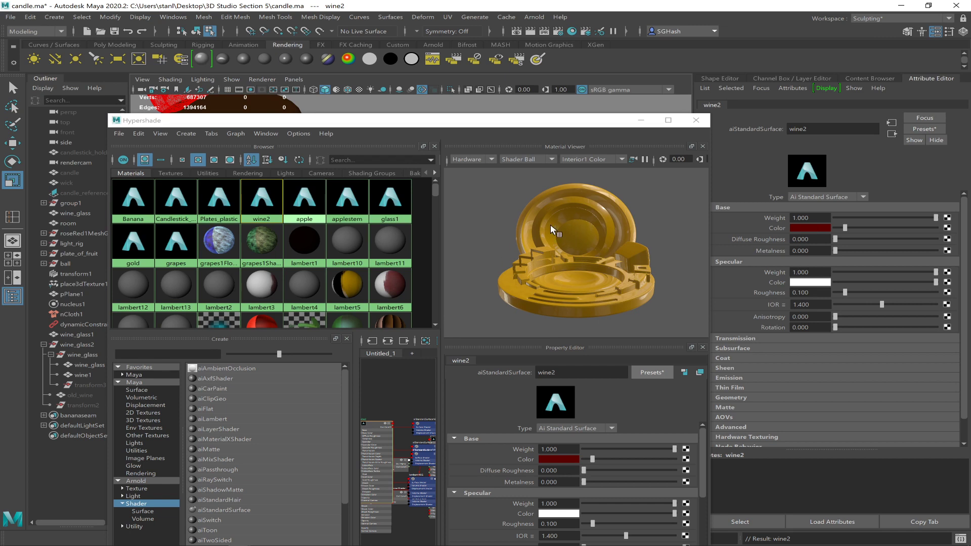
Step: Expand the Transmission and Subsurface attributes of wine2 and set the transmission color to the same dark red as the base
drag(560, 119, 458, 114)
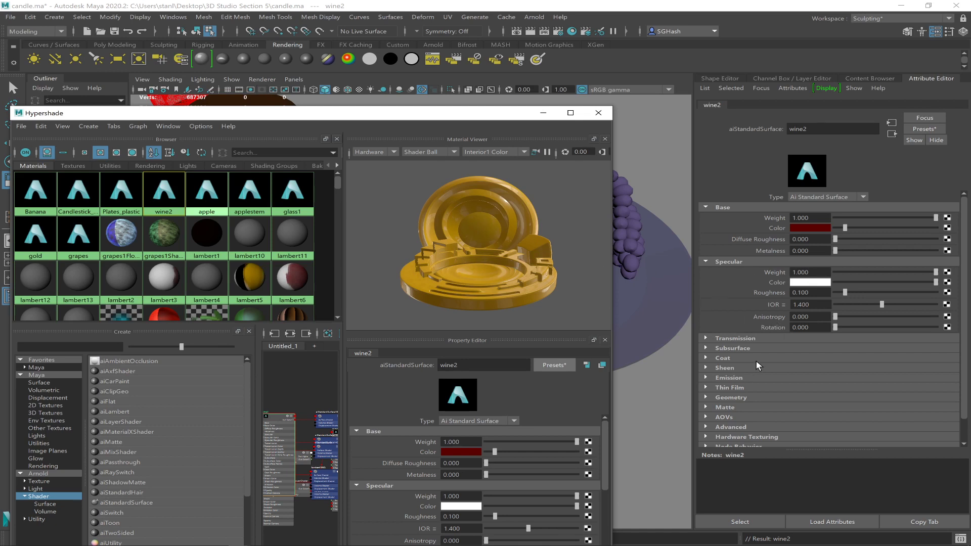
click(742, 339)
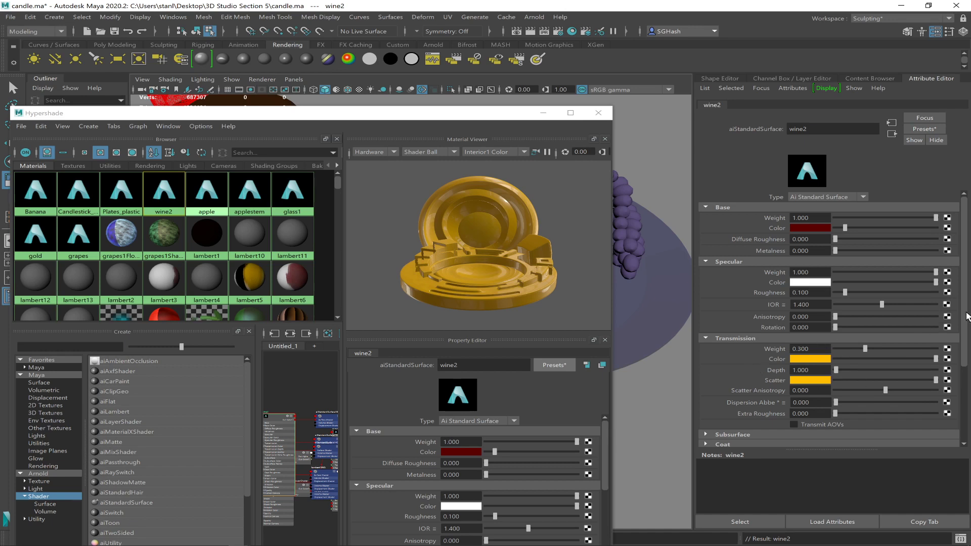
scroll(969, 341, down, 2)
scroll(925, 394, down, 2)
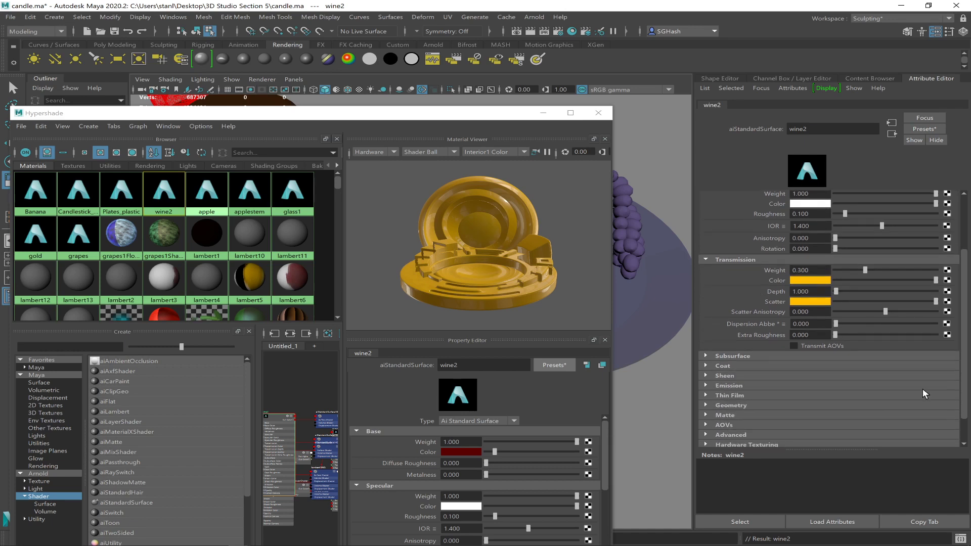
click(820, 358)
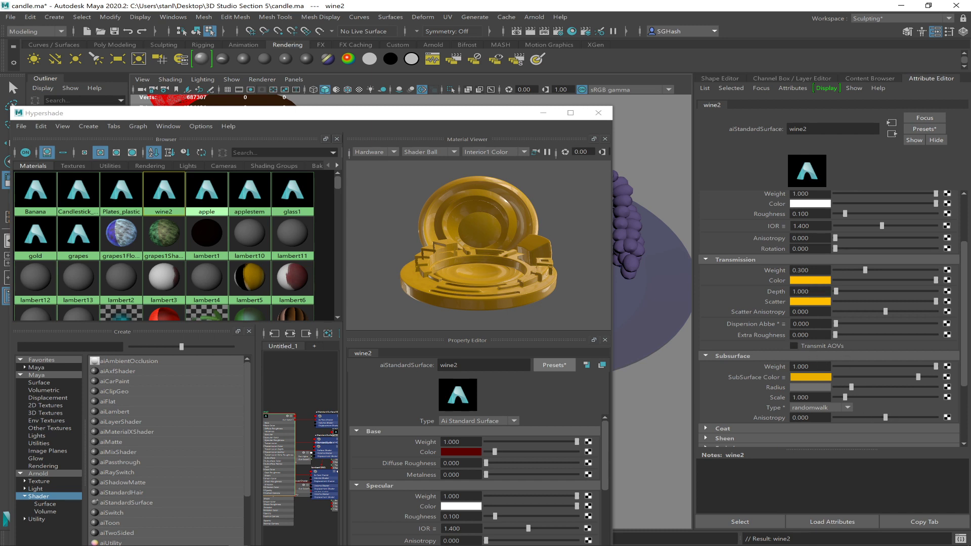
click(812, 279)
click(731, 272)
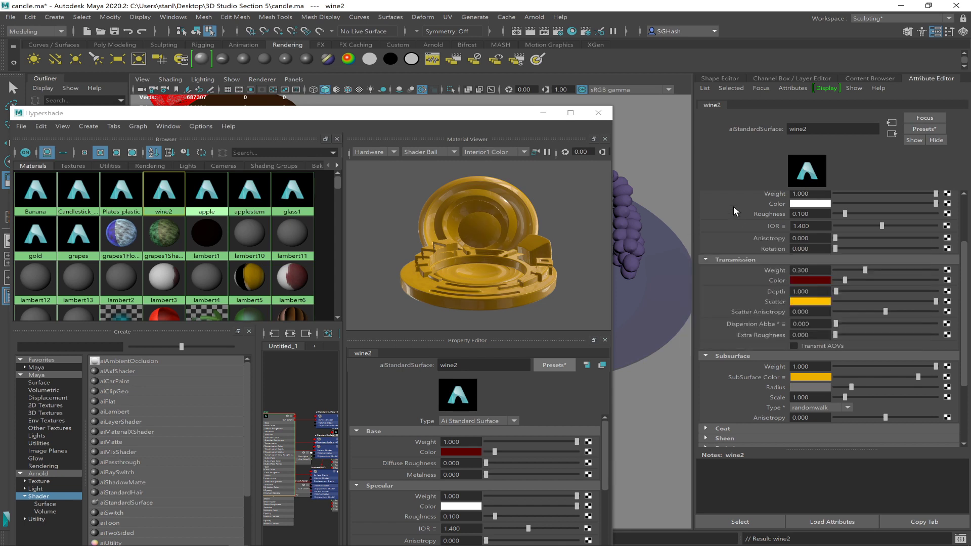
Step: Give the transmission scatter of wine2 the stored dark red and darken it to value 0.036
click(797, 302)
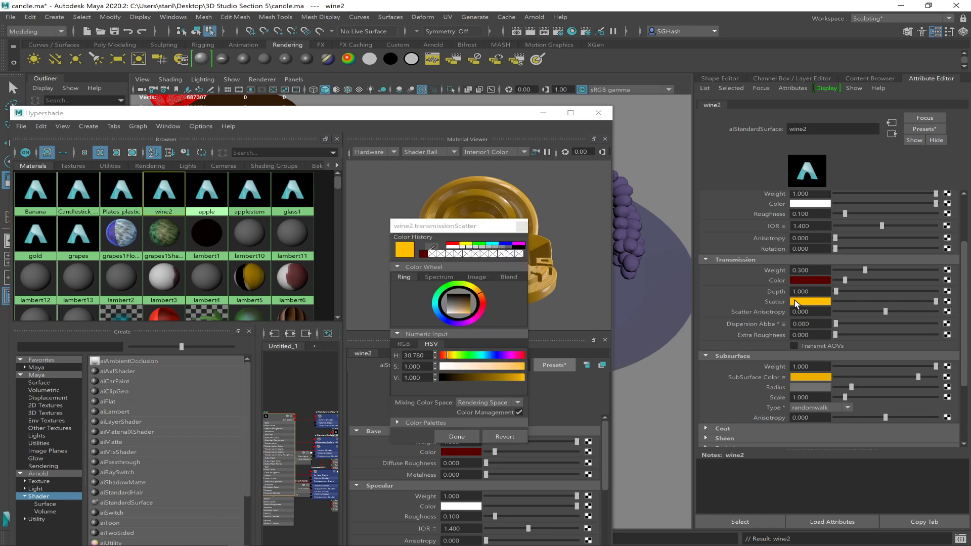
click(421, 253)
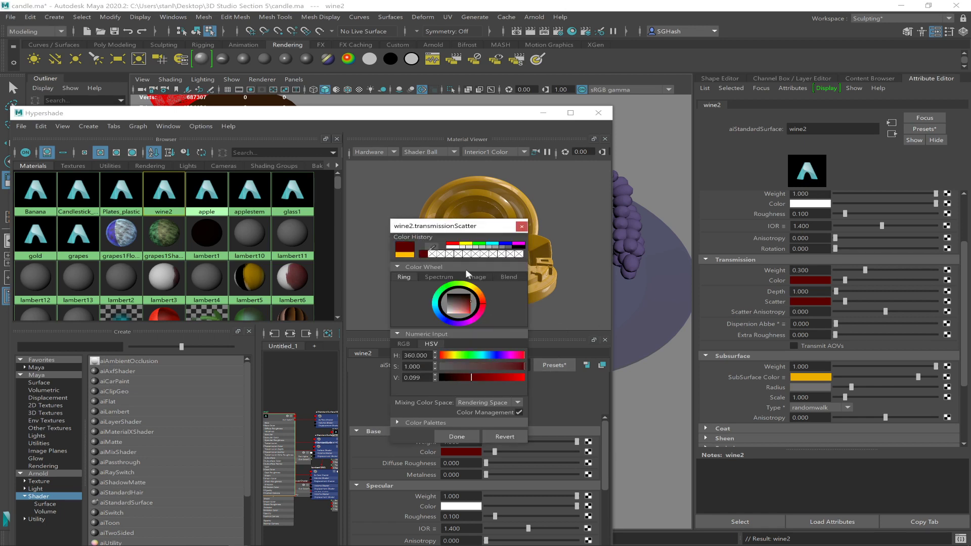
click(460, 377)
click(460, 377)
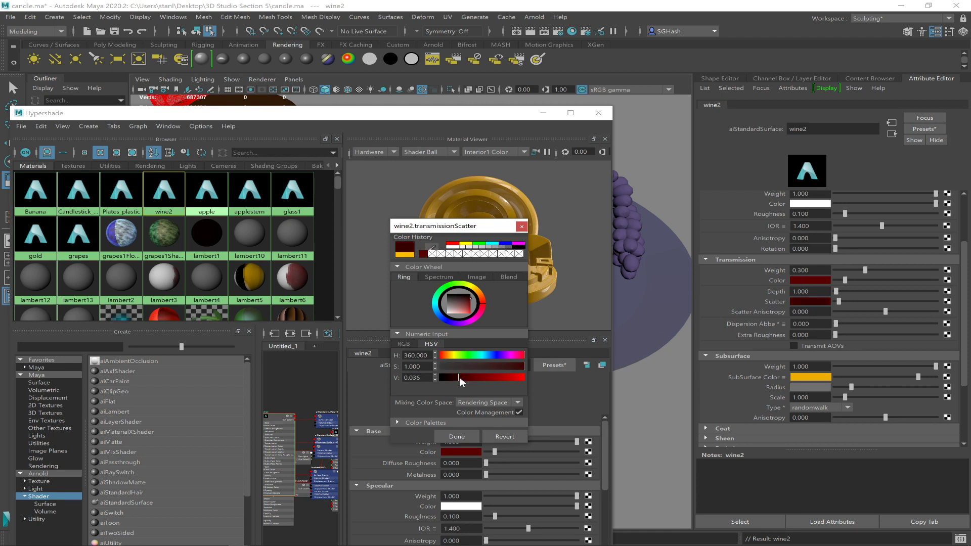
Step: Try full-brightness red and pure white as the transmission scatter color of wine2
drag(474, 380, 588, 385)
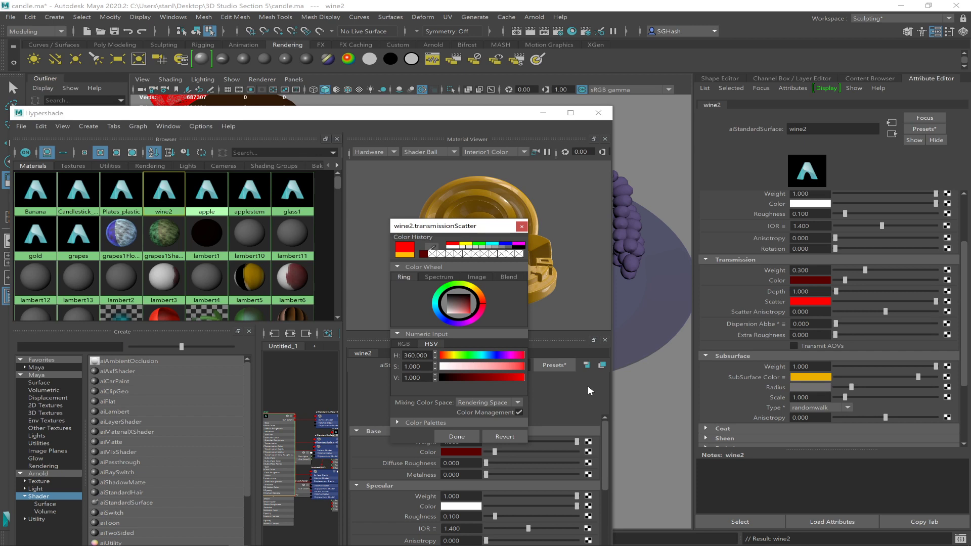
drag(523, 378, 556, 375)
drag(455, 366, 425, 369)
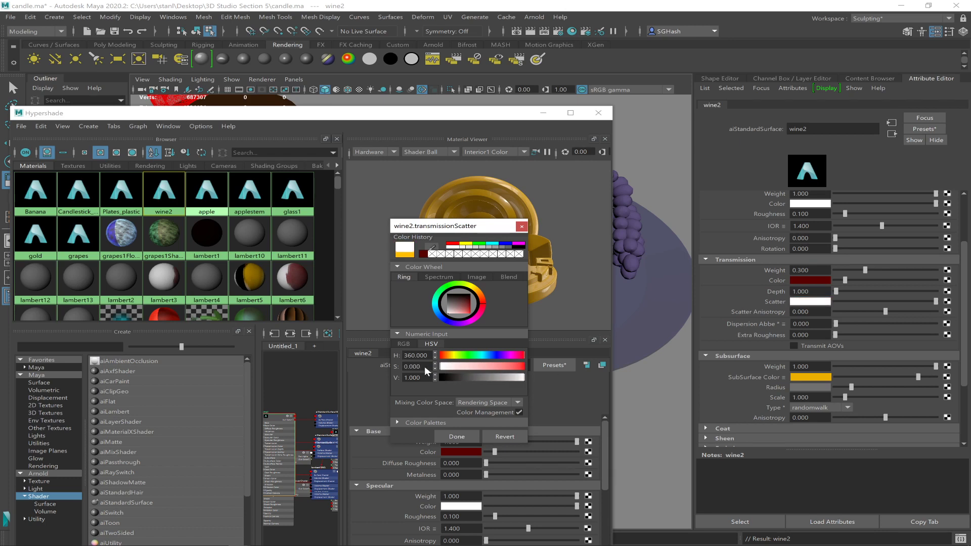
drag(441, 366, 526, 366)
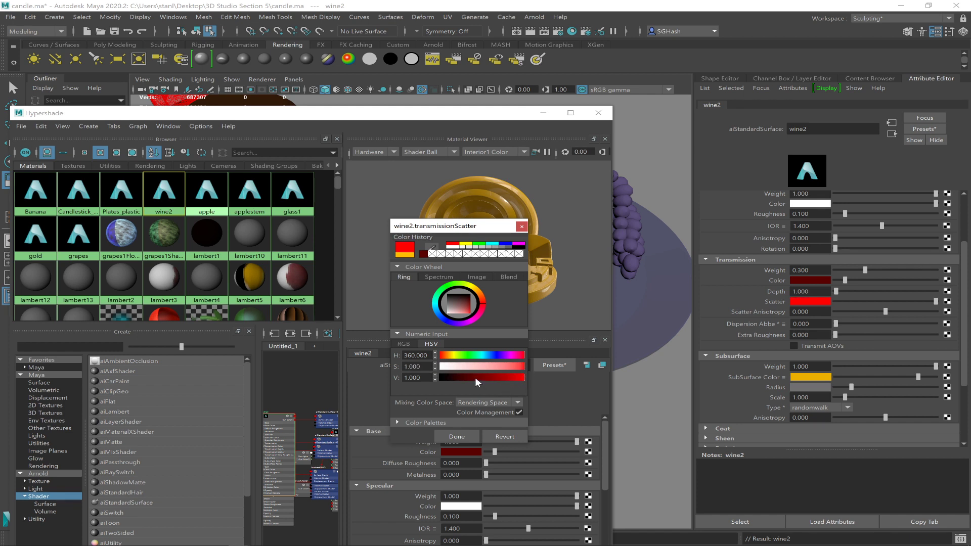
Step: Darken the transmission scatter color of wine2 to a very dark red with value about 0.025
drag(475, 377, 457, 378)
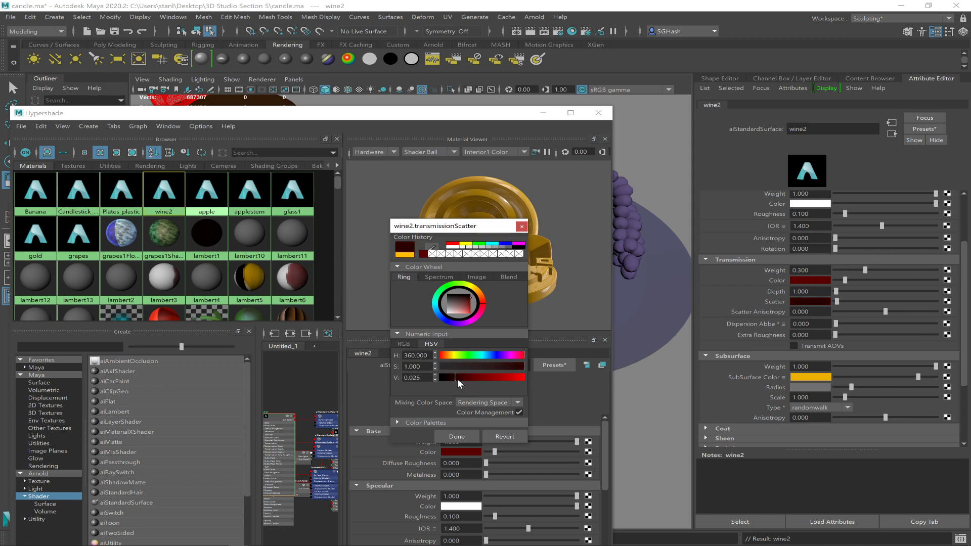
drag(456, 383, 454, 383)
click(455, 437)
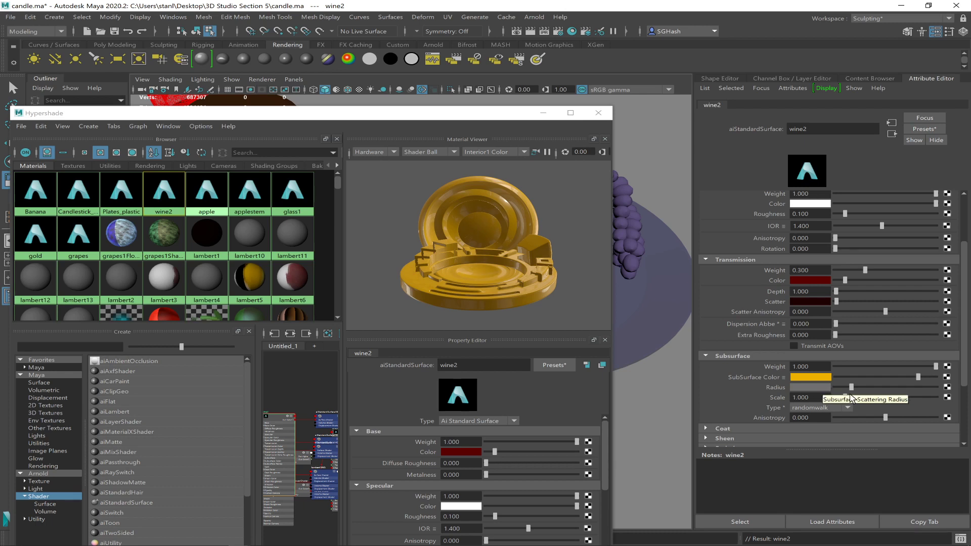
Step: Darken the subsurface radius color of wine2 to a dark gray
drag(850, 386, 840, 389)
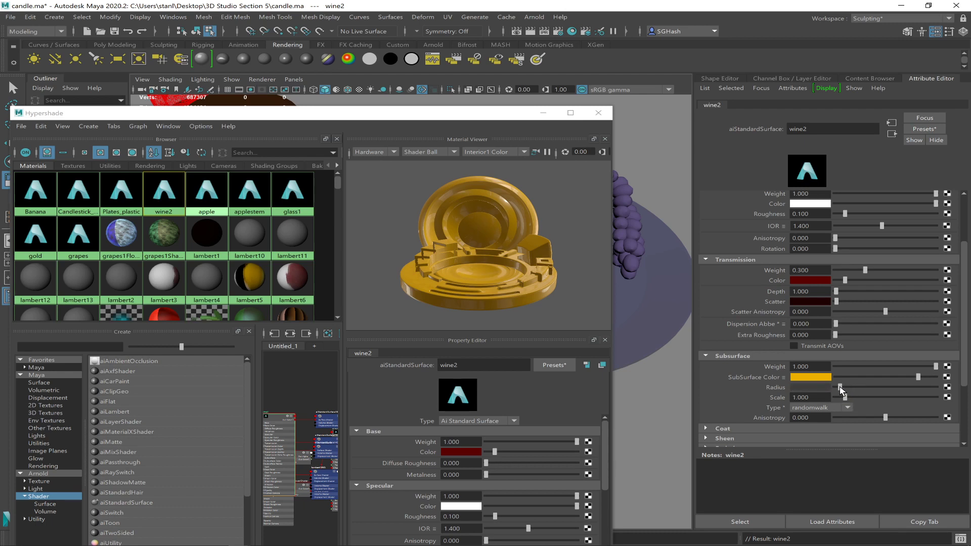
double_click(804, 292)
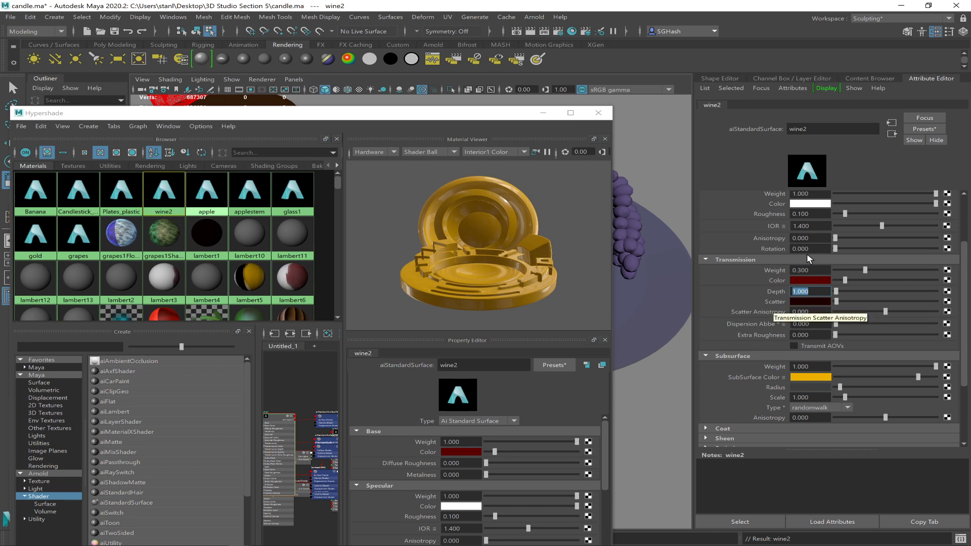
click(810, 226)
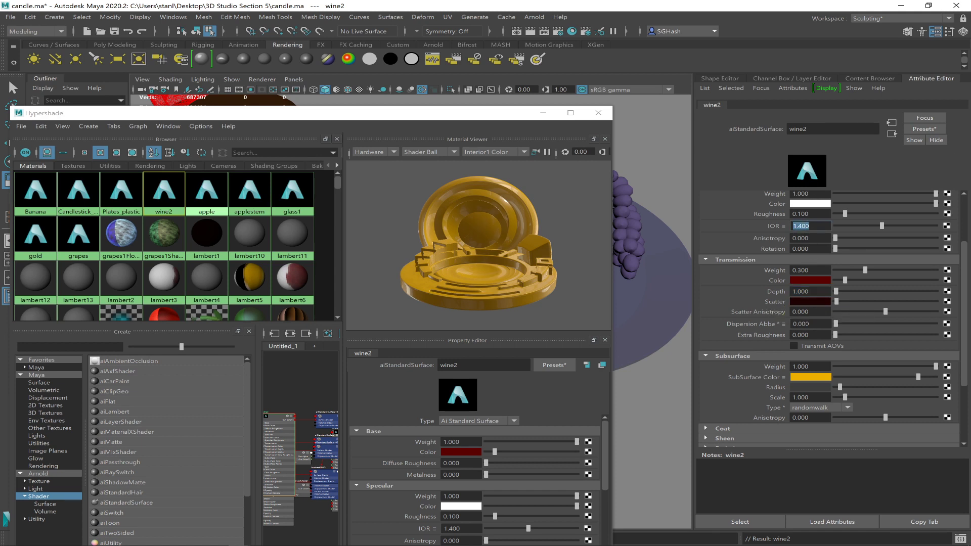
click(810, 226)
click(678, 388)
Step: Switch to Chrome and search Google for "IOR wine" in a new tab
mouse_move(228, 541)
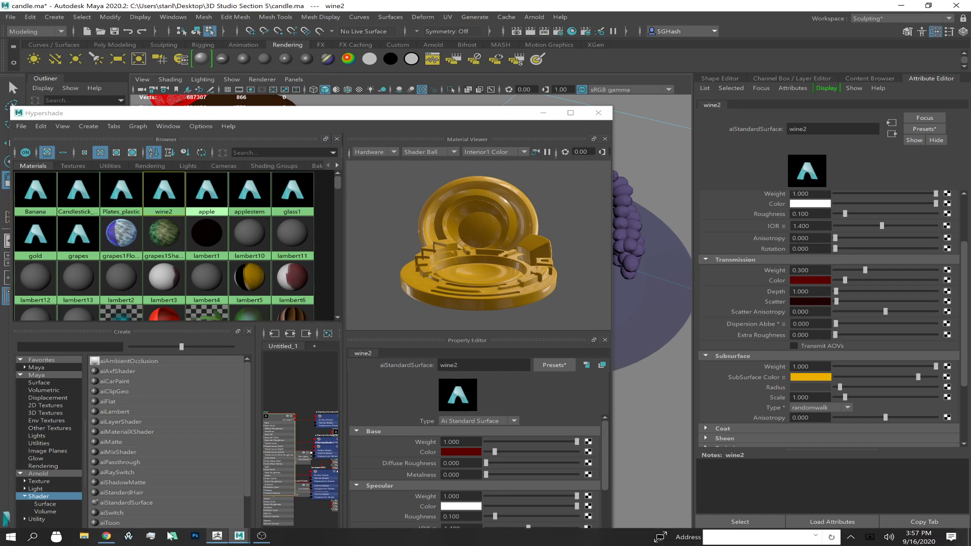
click(107, 536)
key(ctrl+t)
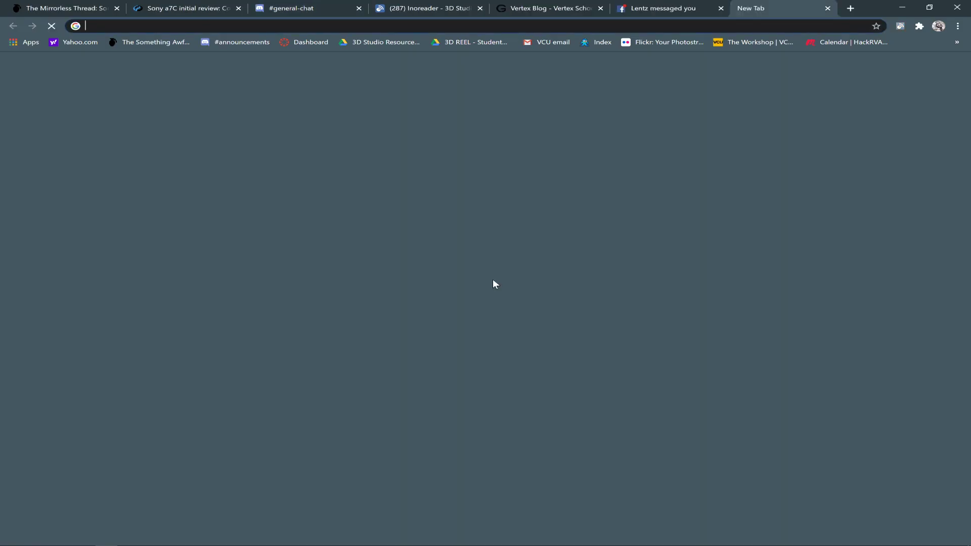
text(IOR)
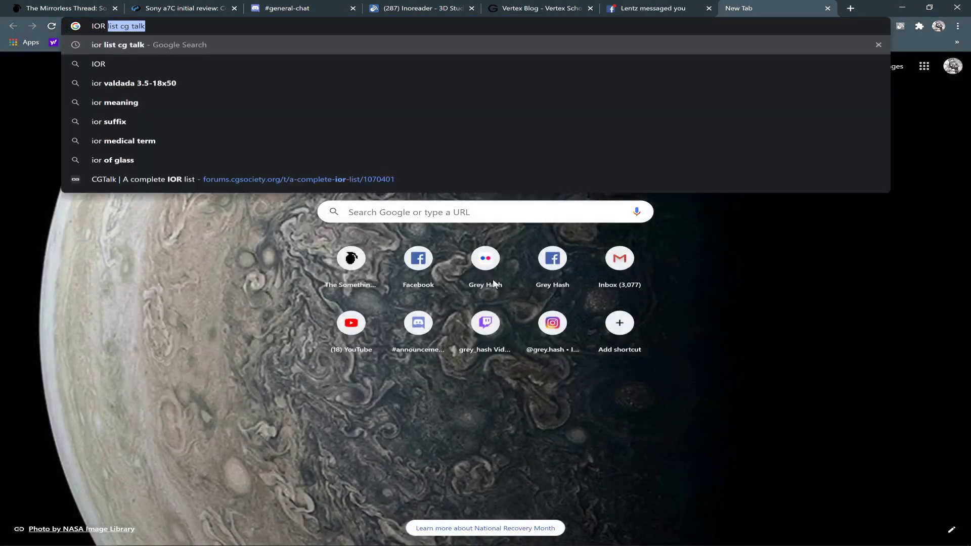
text( wine)
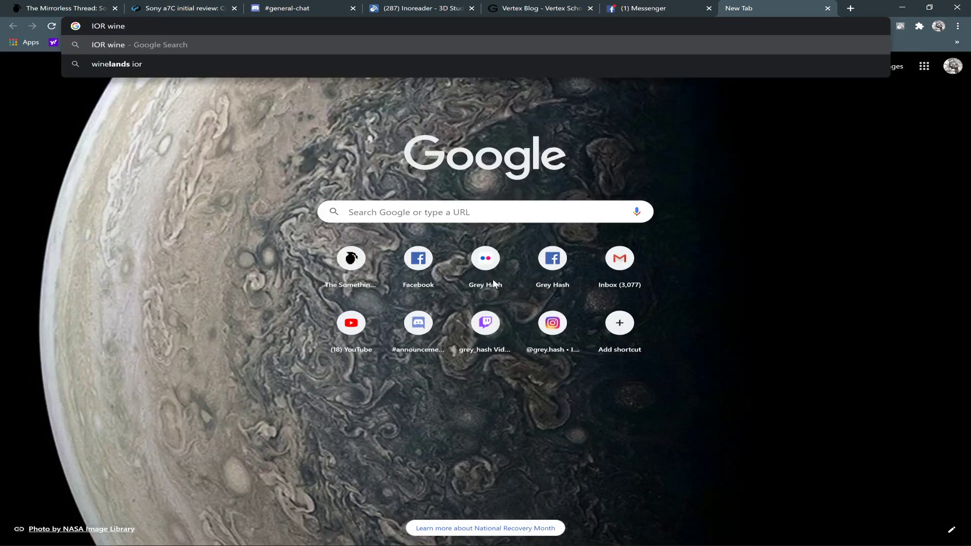
key(Return)
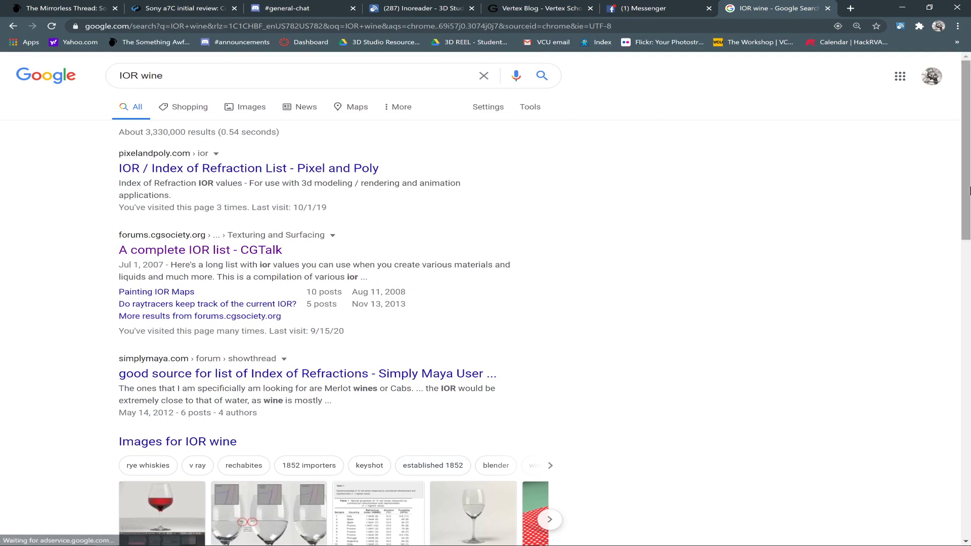
Step: Open the Blendersauce IOR list in a separate tab and bring up the first wine glass image result
scroll(968, 238, down, 3)
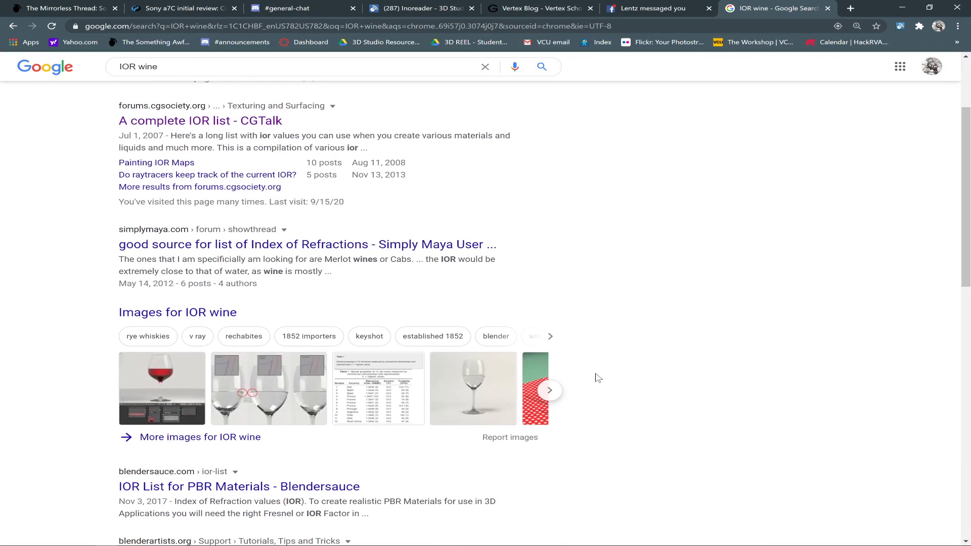
middle_click(267, 487)
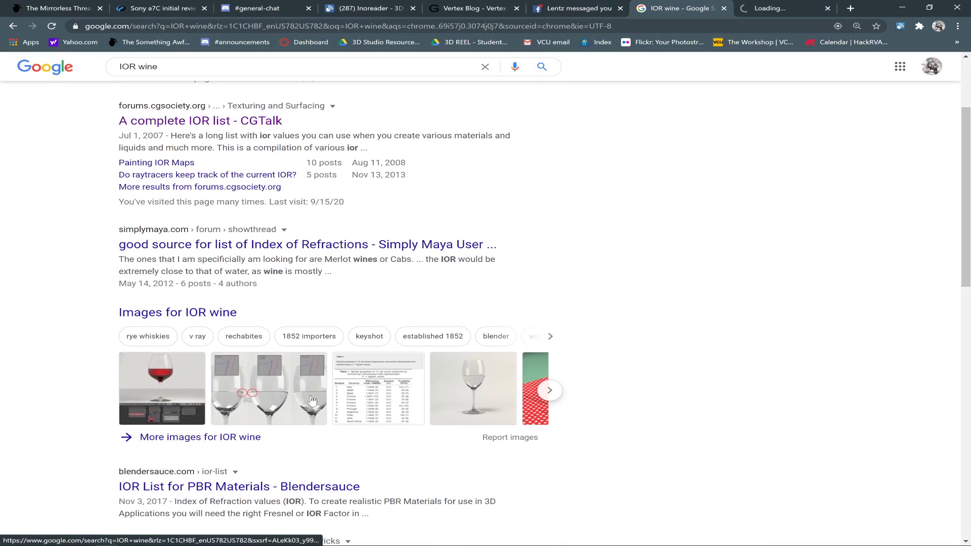
click(149, 398)
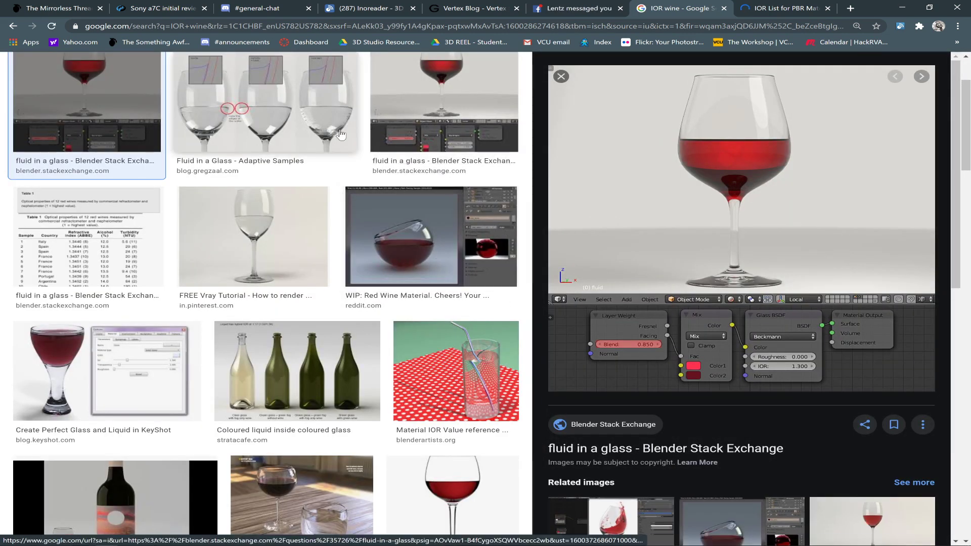
Step: Examine the wine and glass render images and the table of refractive indices for 12 red wines
click(265, 89)
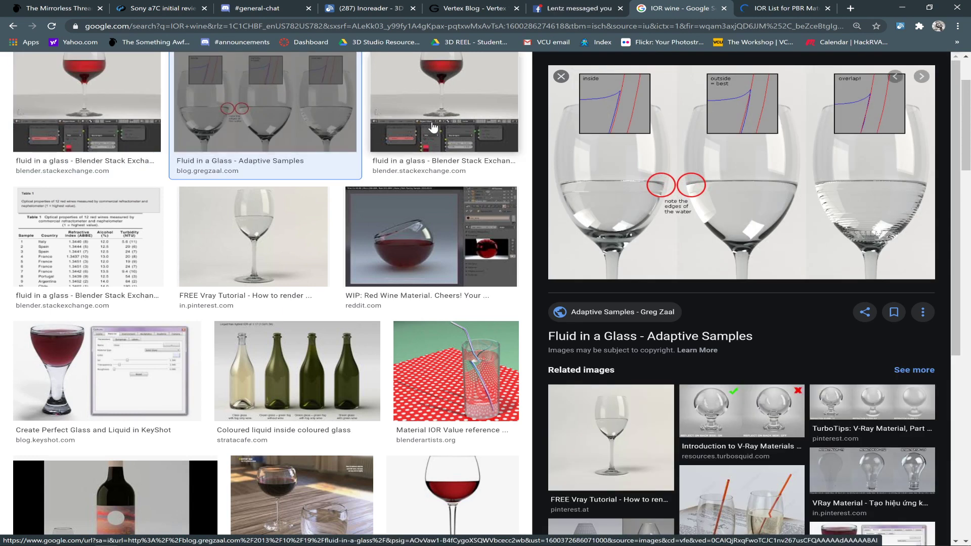
click(427, 204)
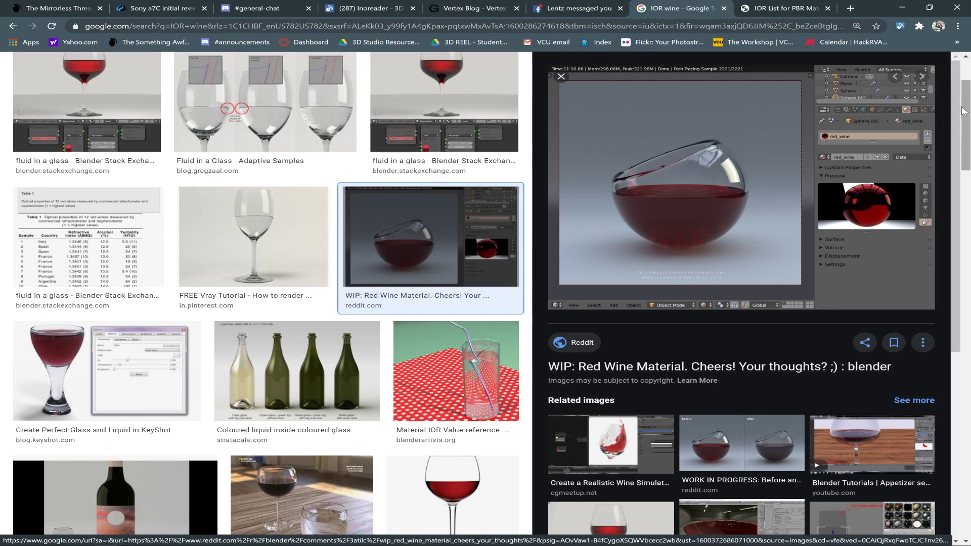
scroll(969, 108, up, 1)
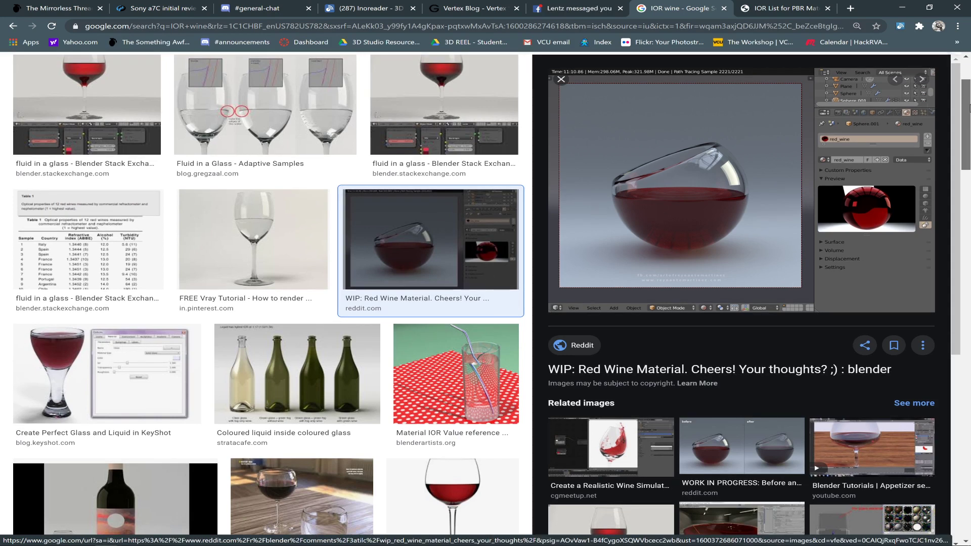
scroll(969, 108, up, 2)
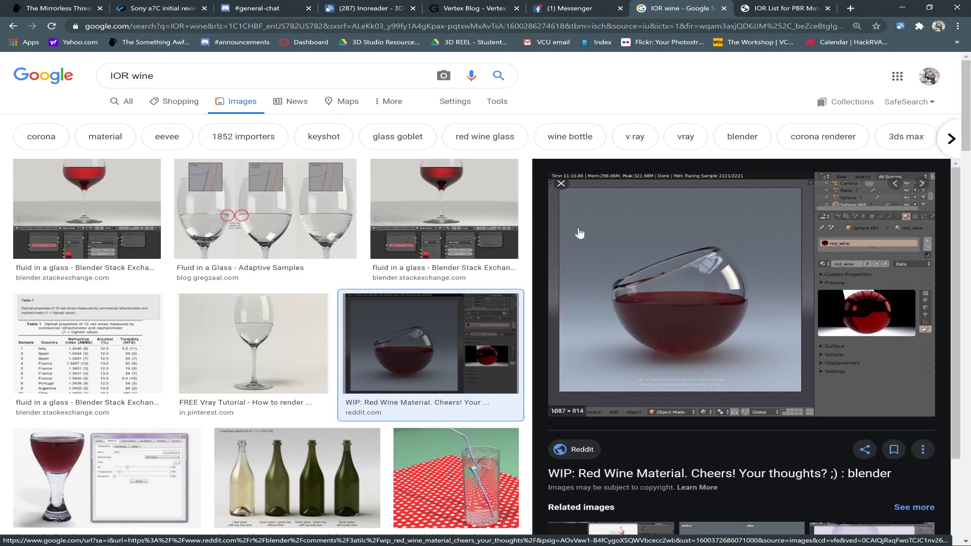
click(30, 235)
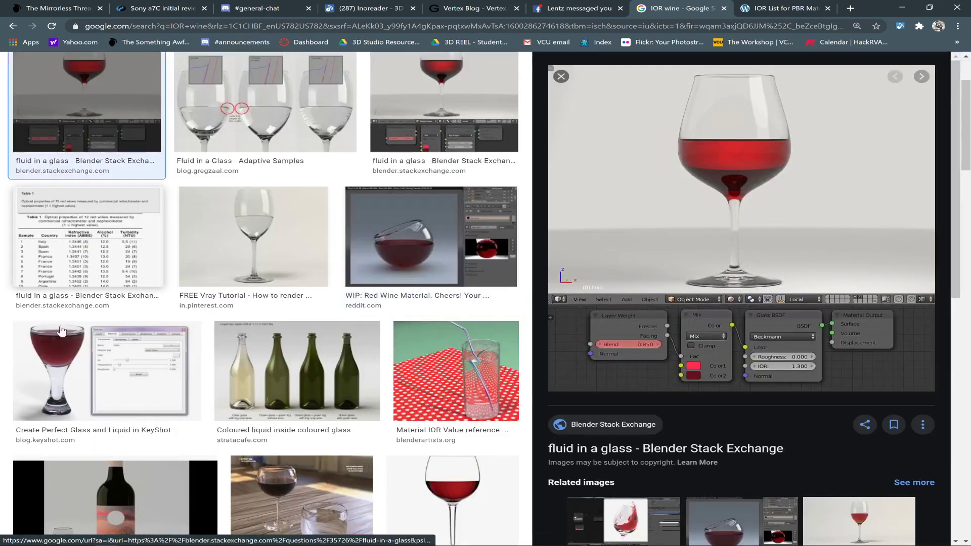
click(72, 240)
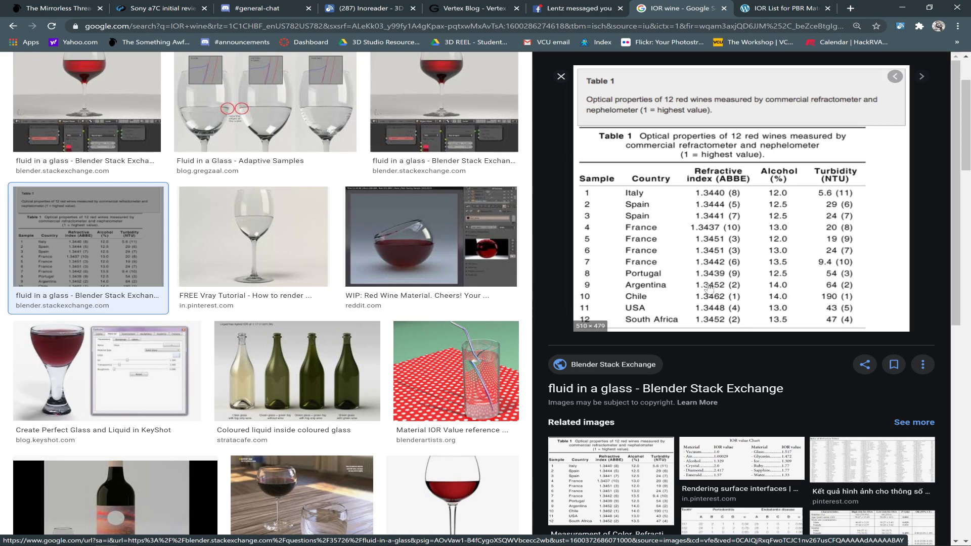
Step: Return to Maya, close the Hypershade and set the specular IOR of wine2 to 1.34
key(alt+Tab)
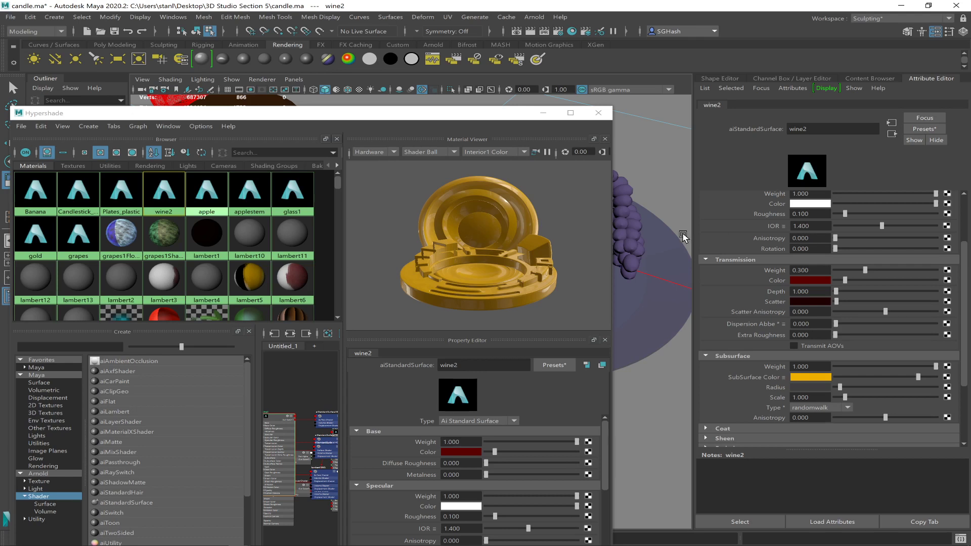
click(596, 114)
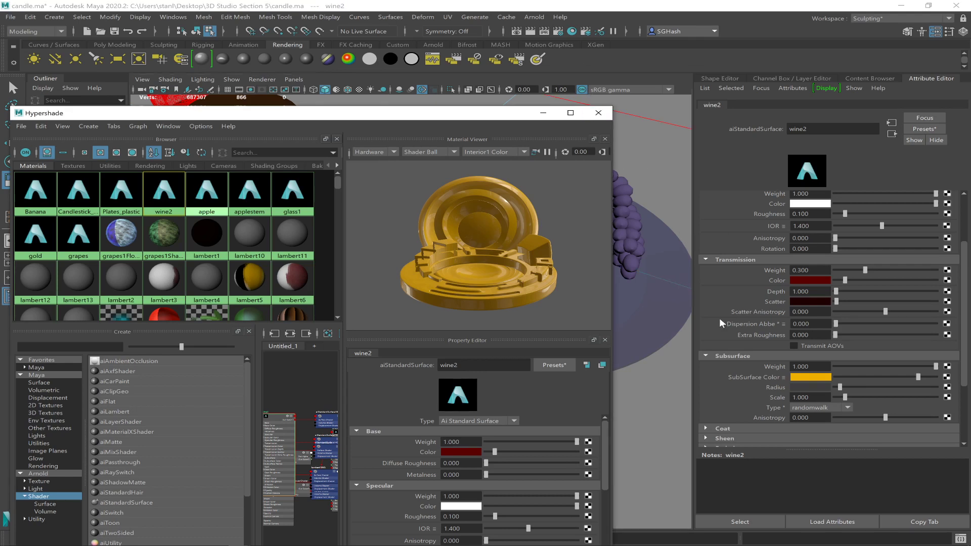
key(ctrl+z)
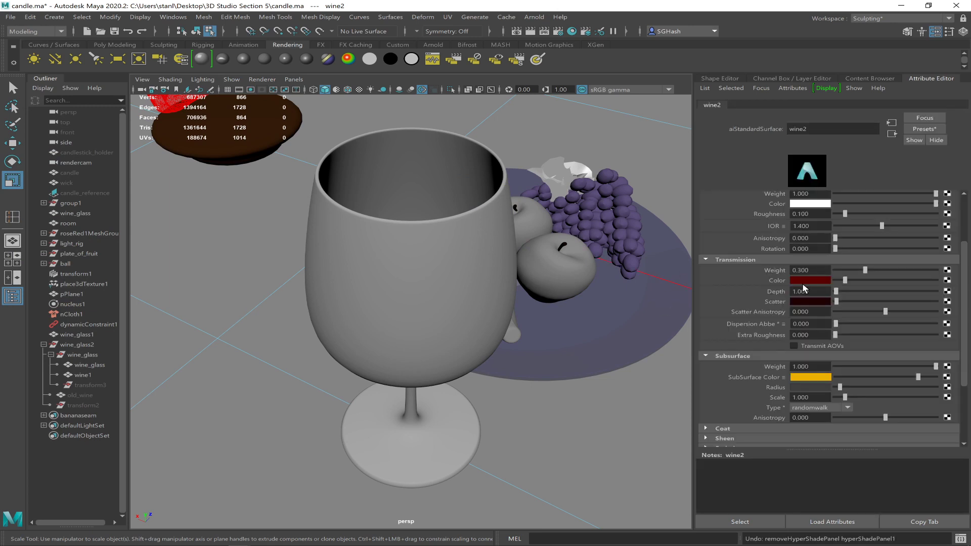
double_click(804, 226)
text(1.34)
key(Return)
Step: Set the subsurface color of wine2 to the same dark red as its base and transmission colors
click(796, 378)
click(800, 379)
click(733, 374)
Step: Reopen the Hypershade and adjust the subsurface radius color of wine2 to a medium gray
mouse_move(289, 545)
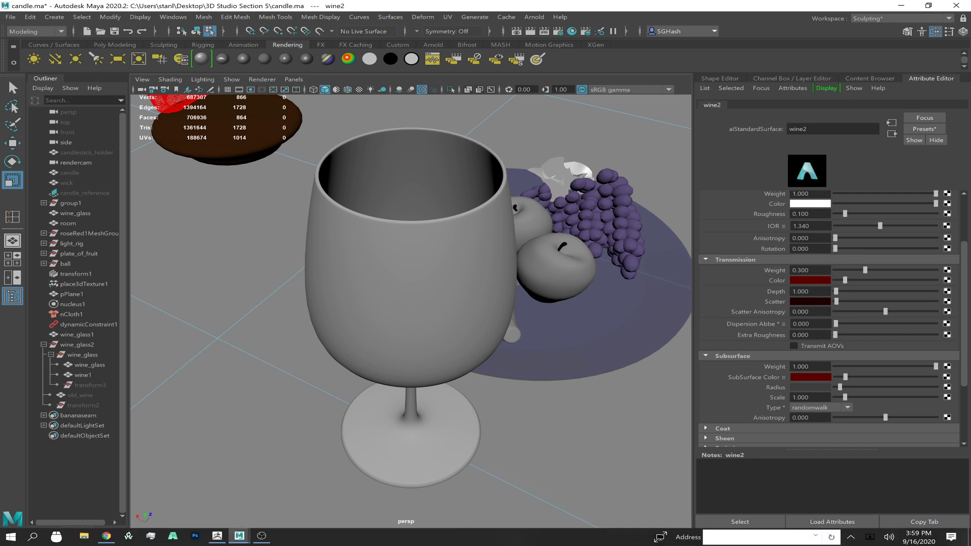
mouse_move(239, 536)
click(251, 513)
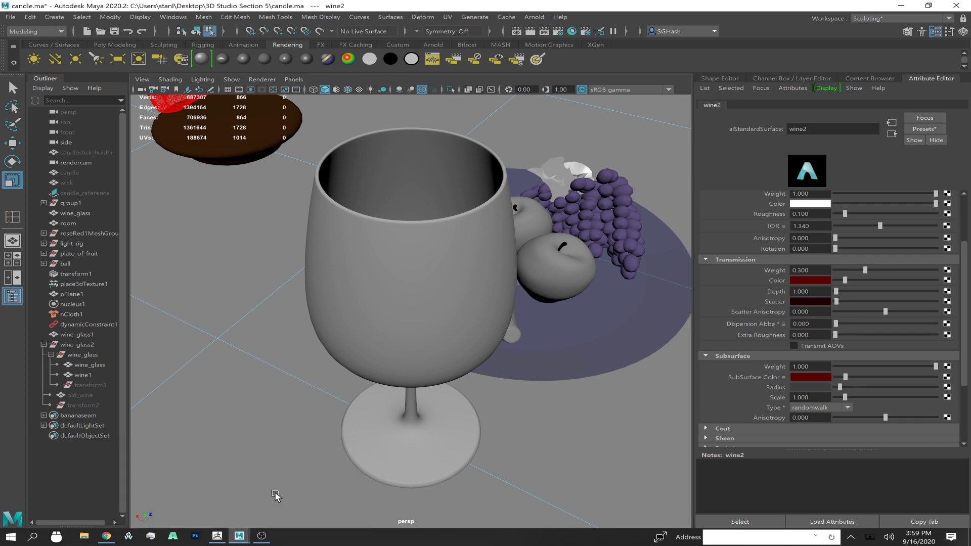
click(165, 18)
mouse_move(272, 63)
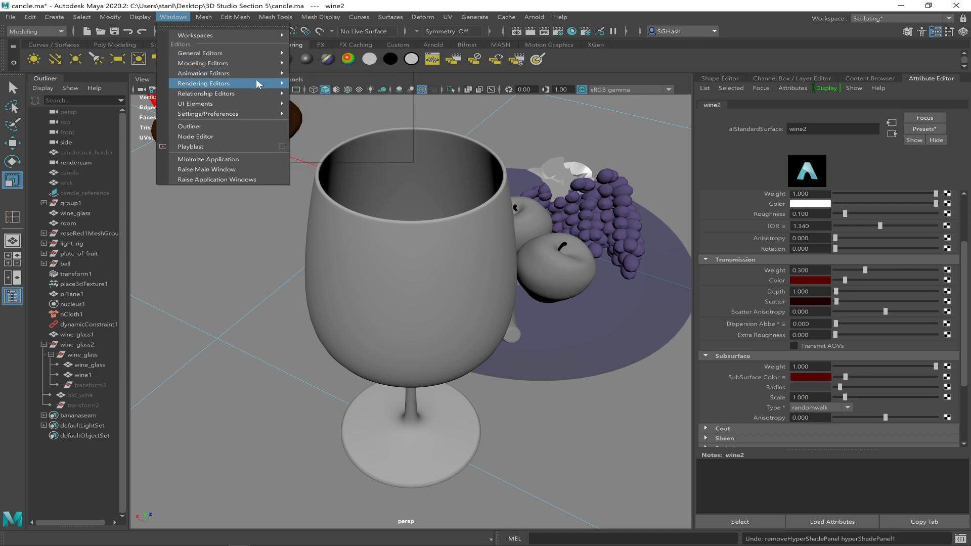
mouse_move(256, 81)
click(327, 104)
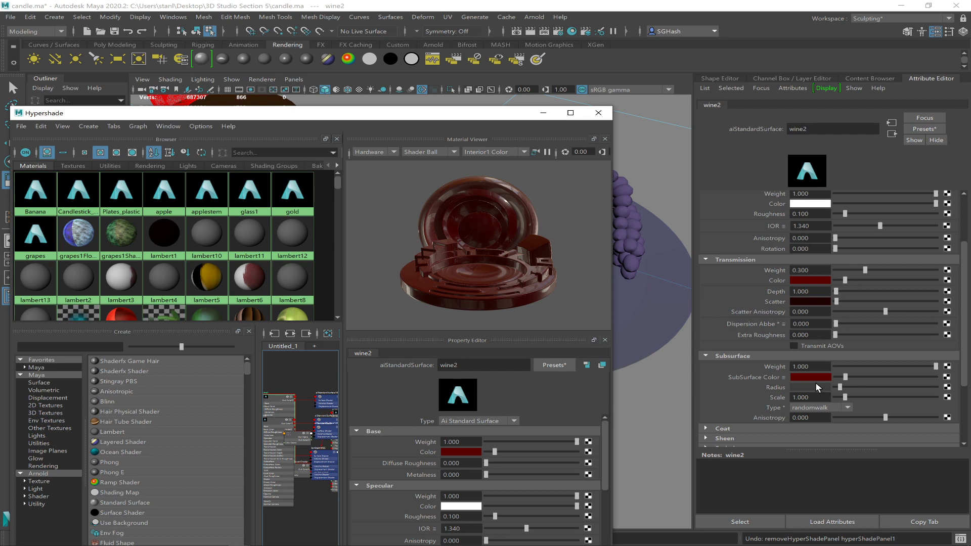
drag(840, 387, 890, 386)
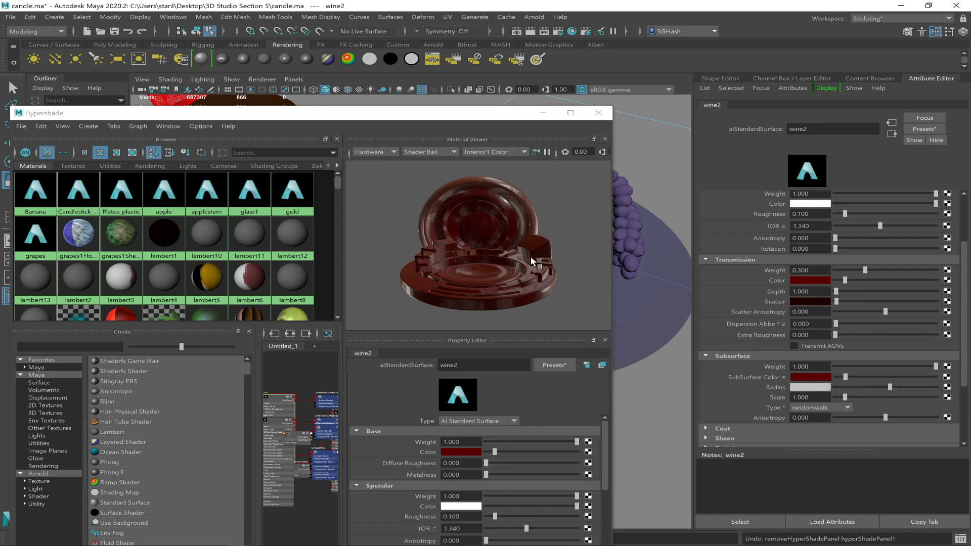
drag(866, 387, 846, 387)
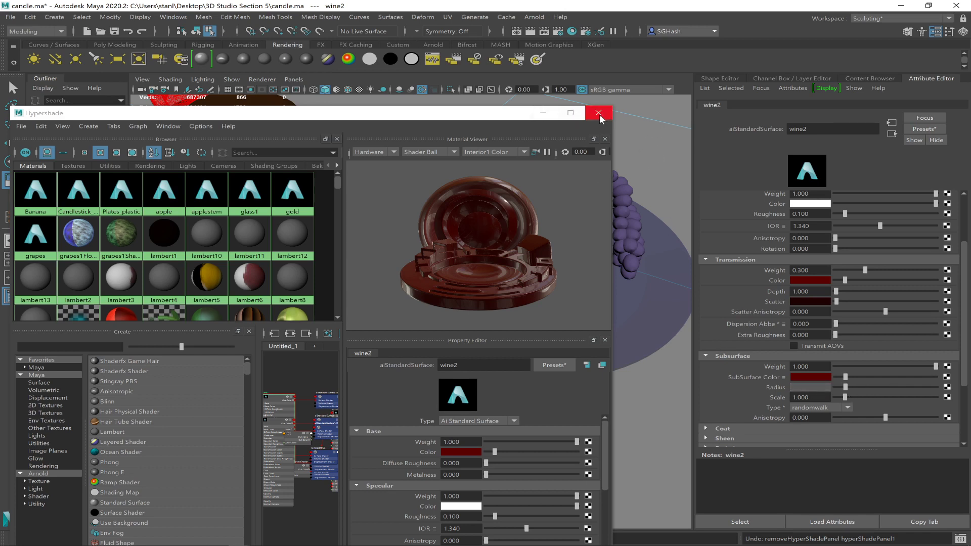
Step: Select the wine1 mesh inside the glass in object mode and assign the wine2 material to it
drag(527, 119, 774, 296)
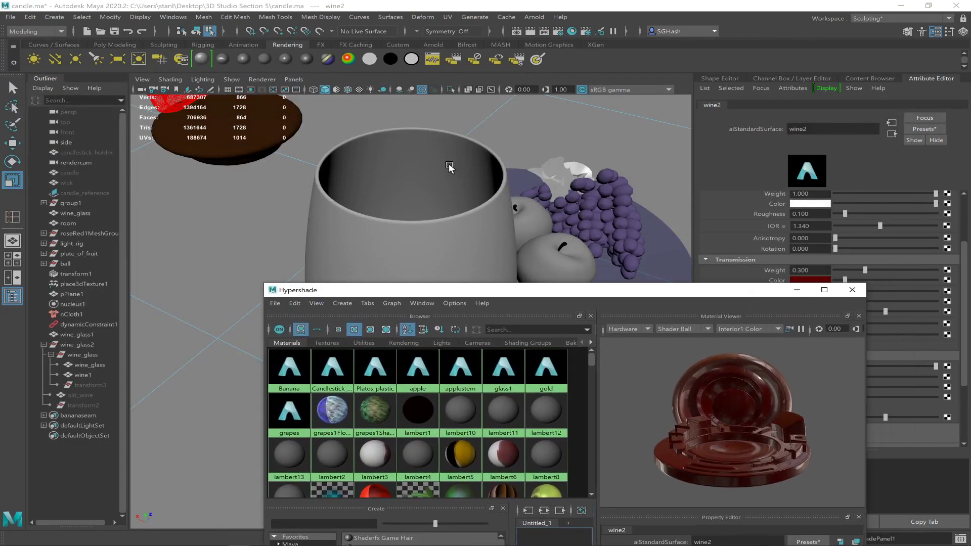
alt+drag(411, 174, 408, 278)
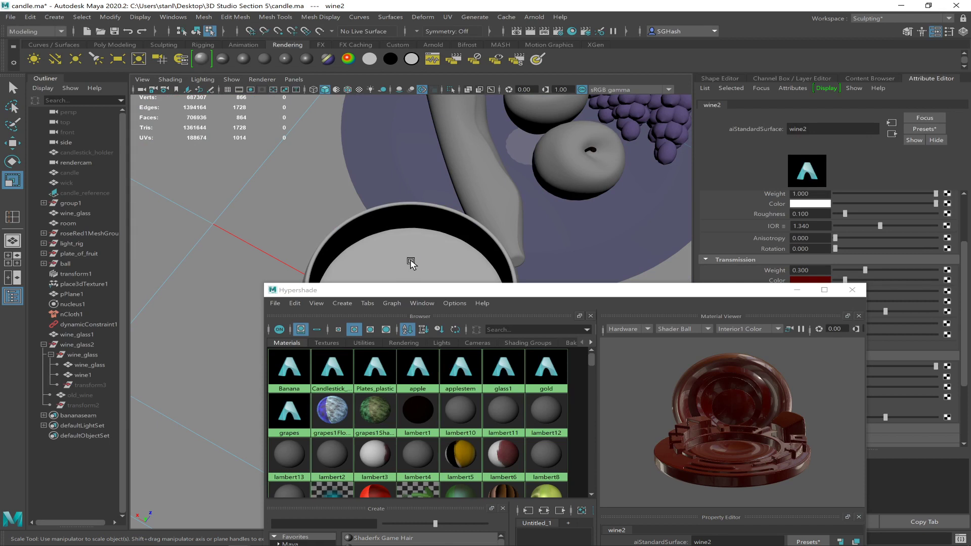
click(472, 272)
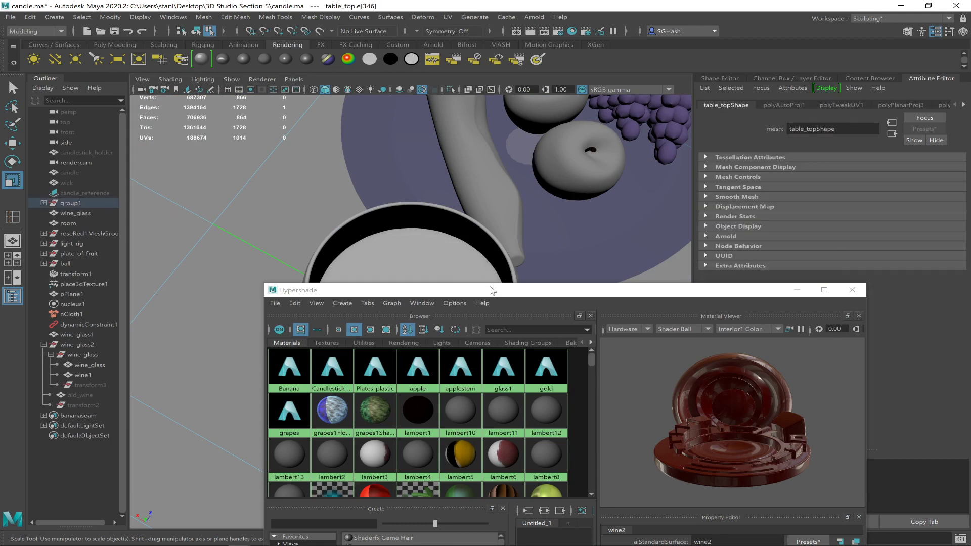
key(F8)
click(427, 259)
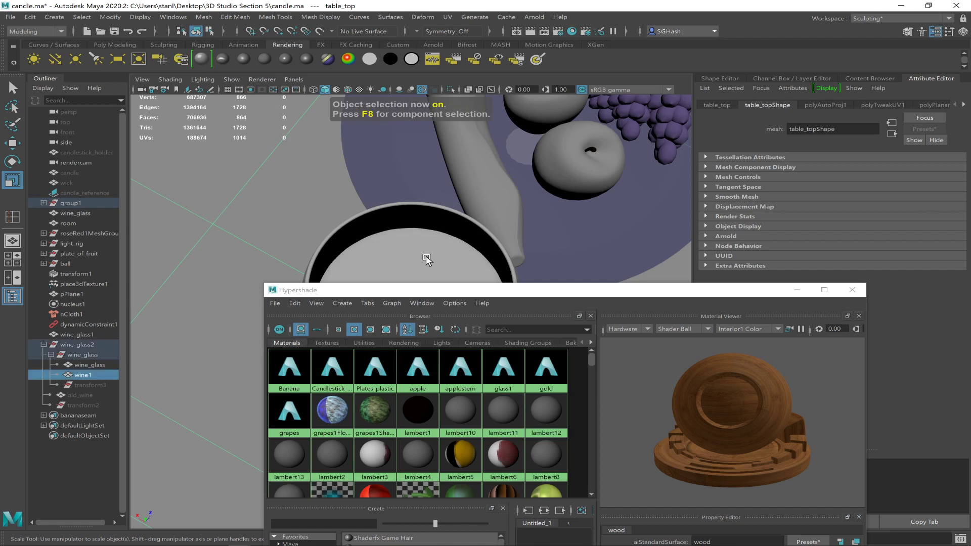
drag(486, 291, 677, 112)
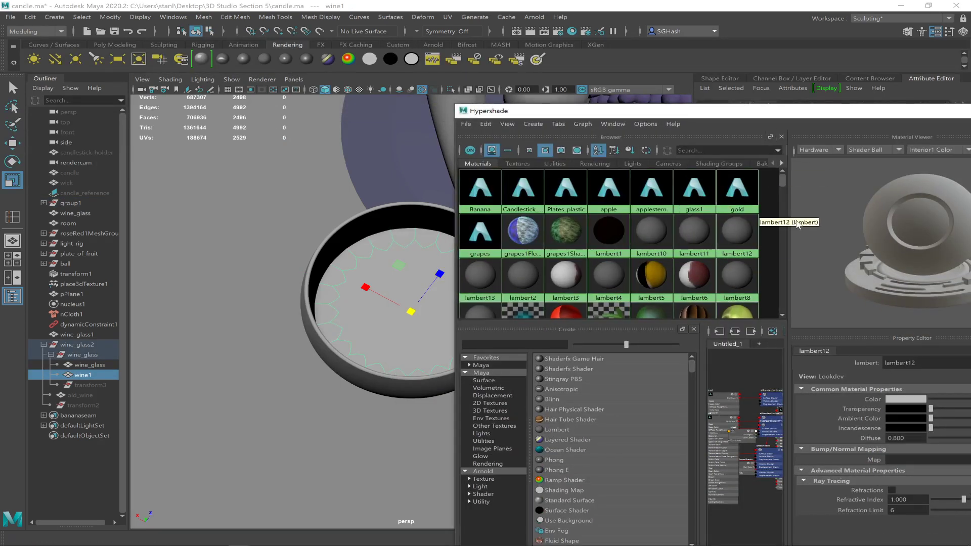
drag(782, 180, 788, 232)
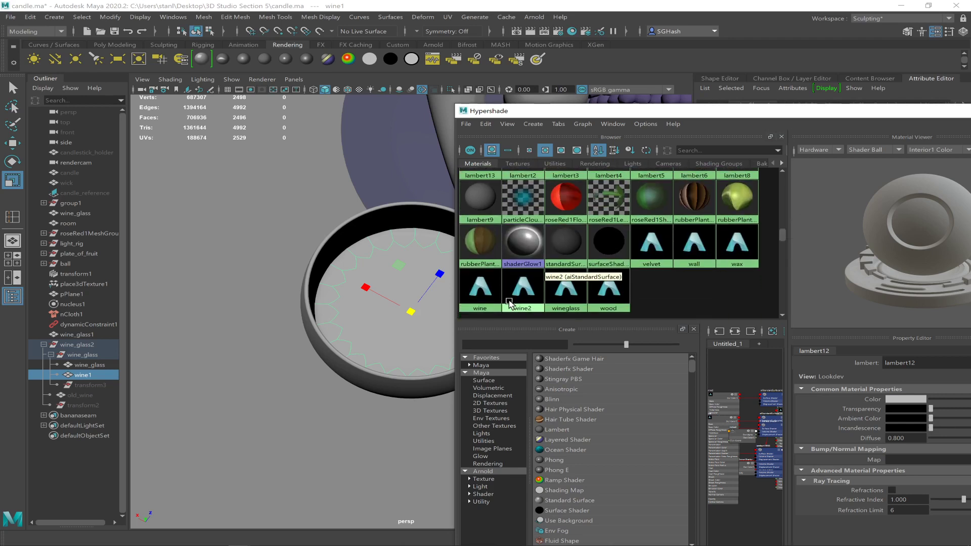
right_drag(521, 294, 502, 267)
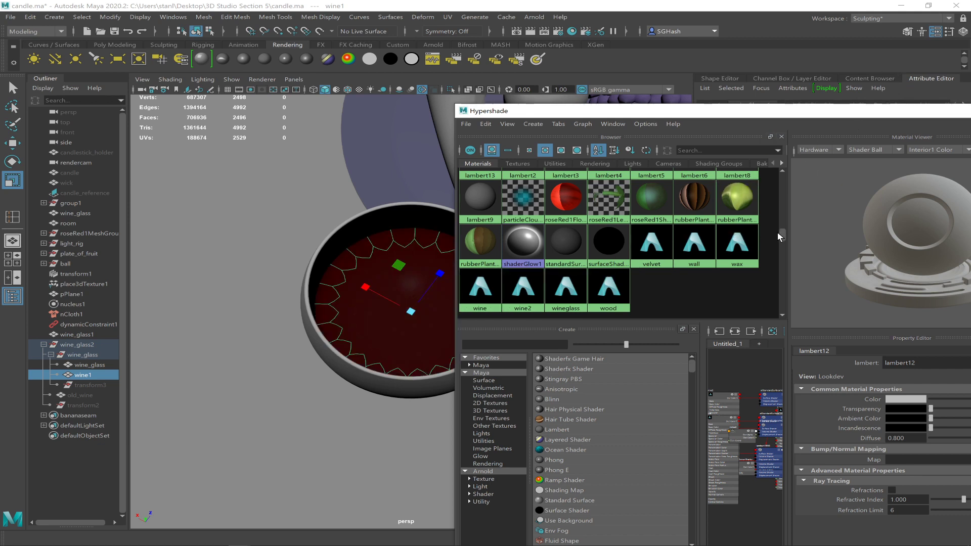
Step: Assign the existing glass1 material to the wine_glass mesh and keep that mesh selected
drag(781, 227, 778, 175)
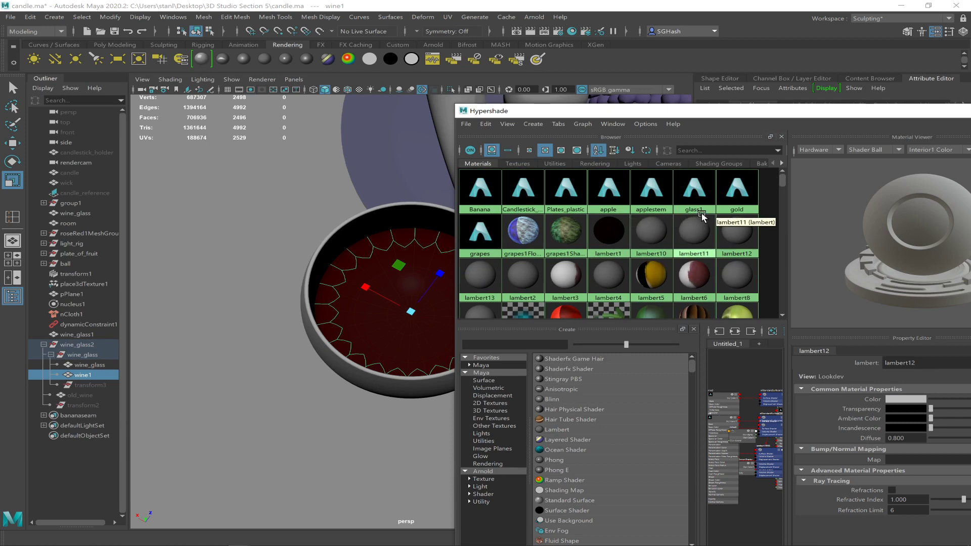
click(694, 190)
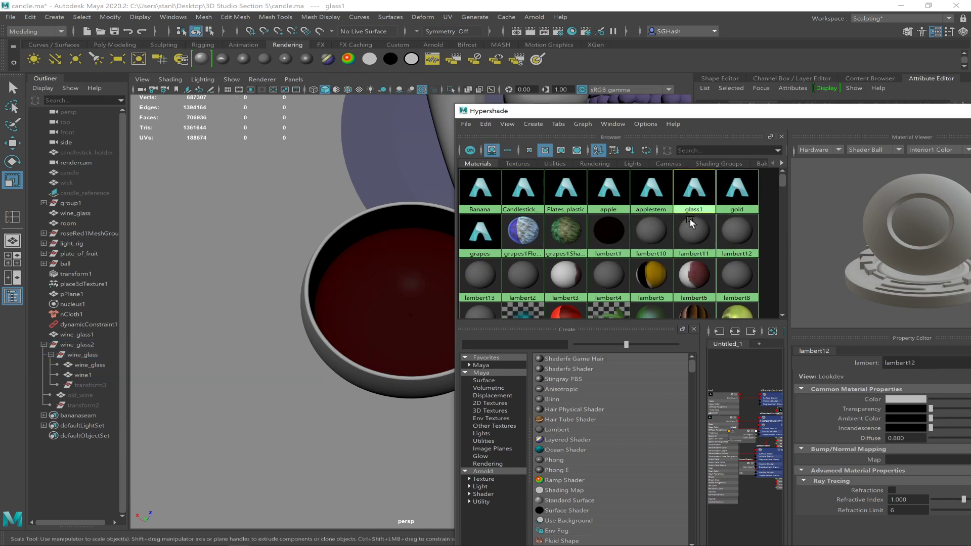
click(426, 223)
right_drag(697, 189, 675, 163)
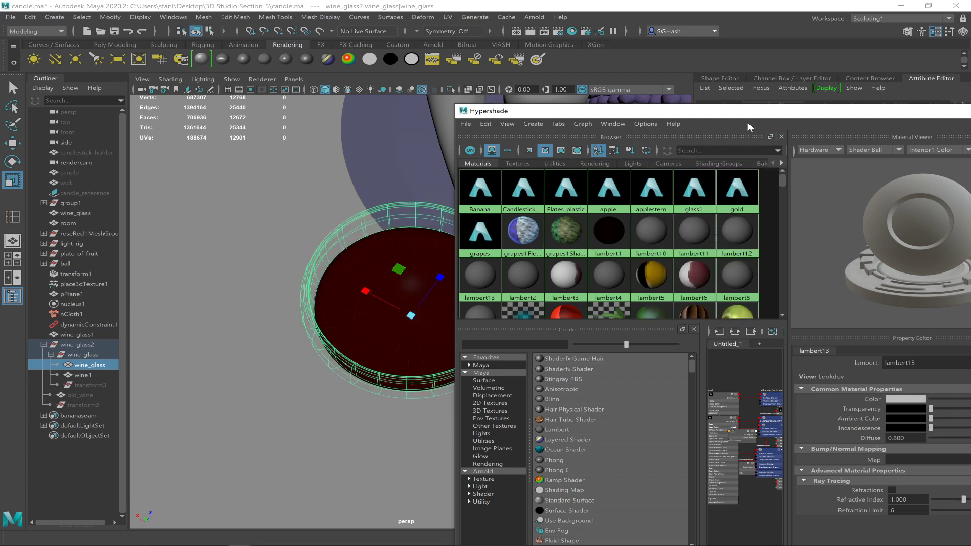
click(369, 223)
click(345, 262)
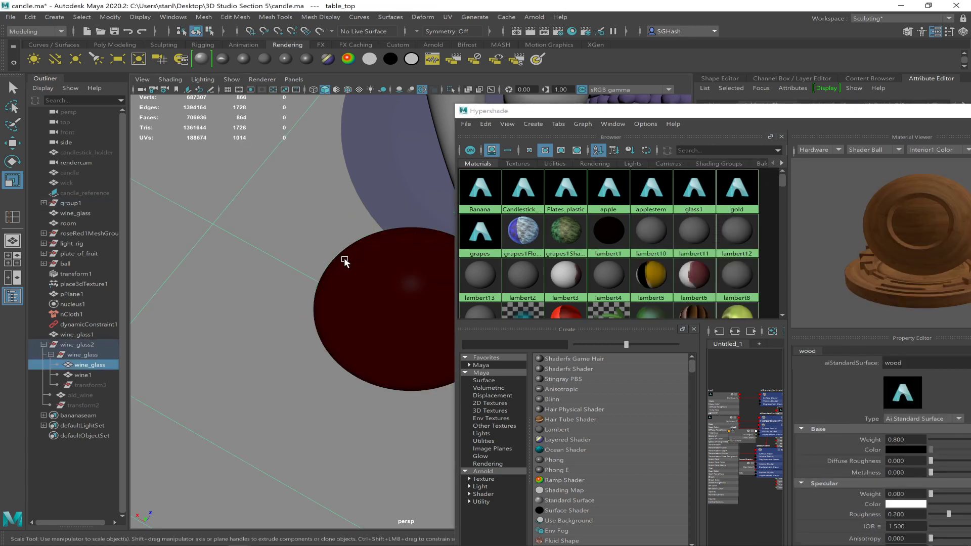
alt+drag(341, 301, 336, 270)
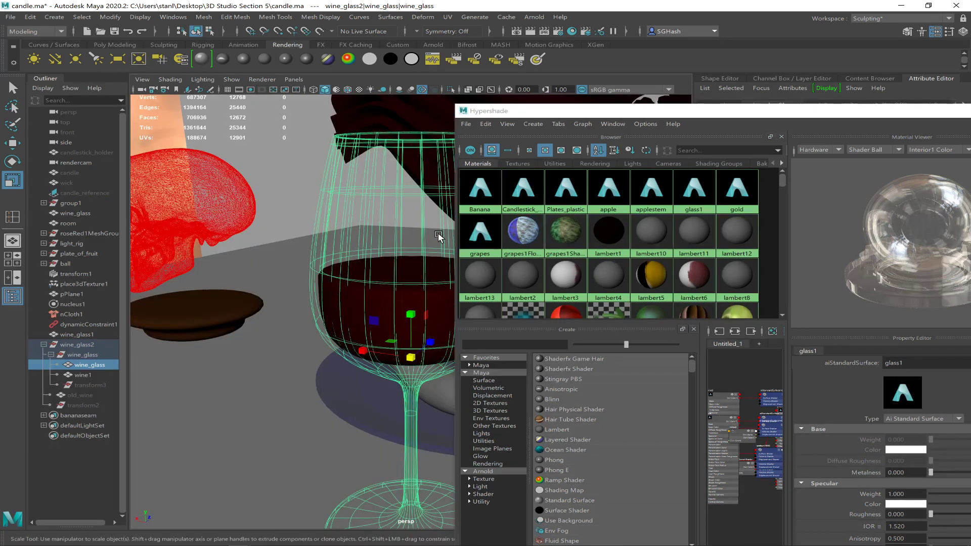
click(342, 236)
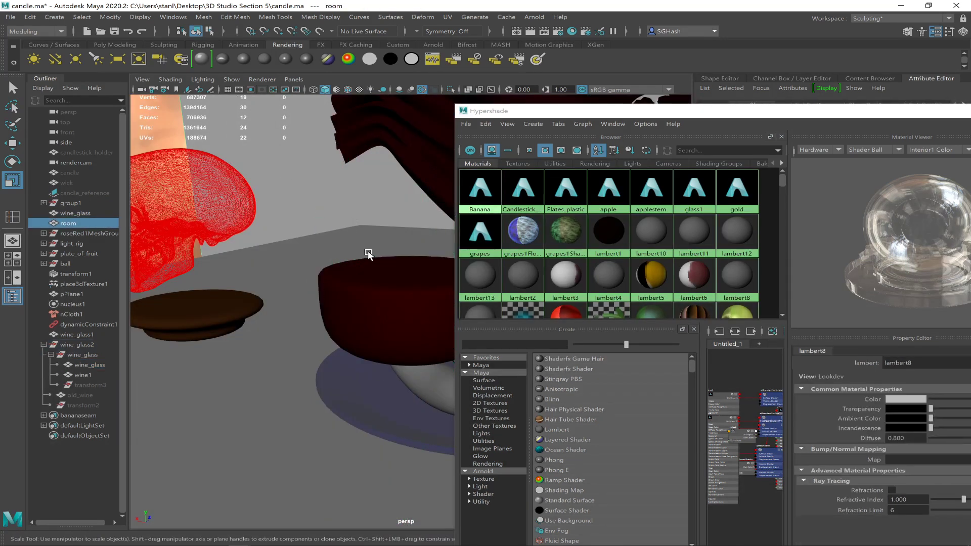
click(351, 226)
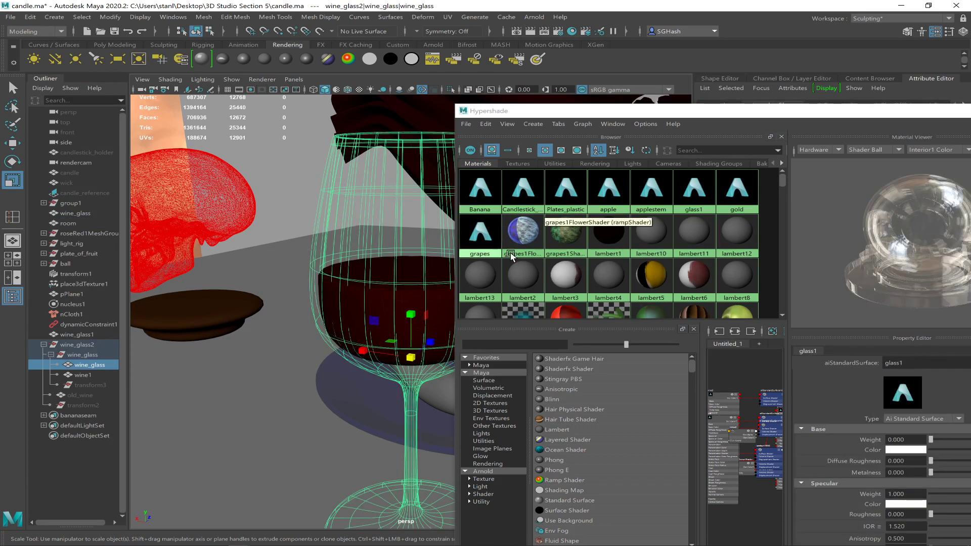
Step: Try a transmission weight of 0.8 on the glass1 material and settle on 0.9
drag(743, 114, 622, 86)
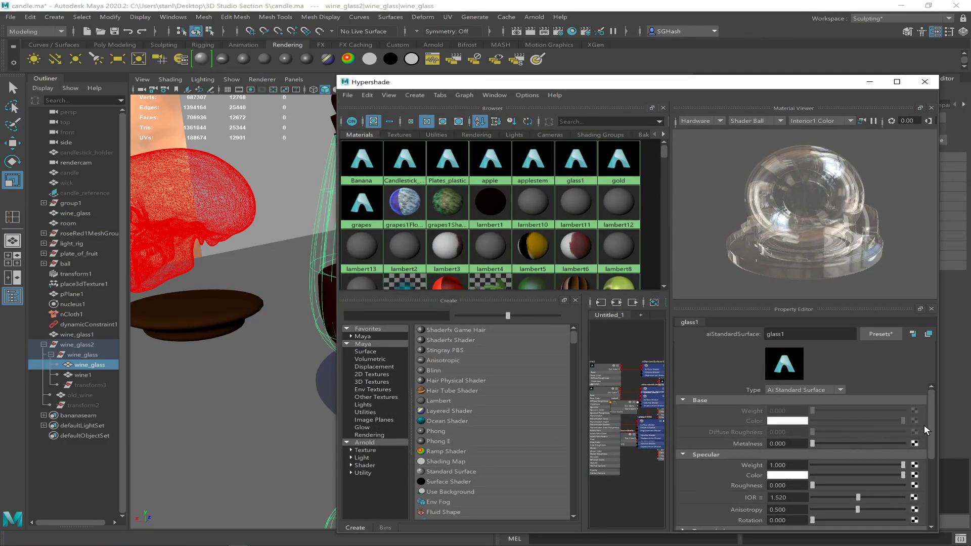
drag(929, 423, 931, 468)
click(828, 437)
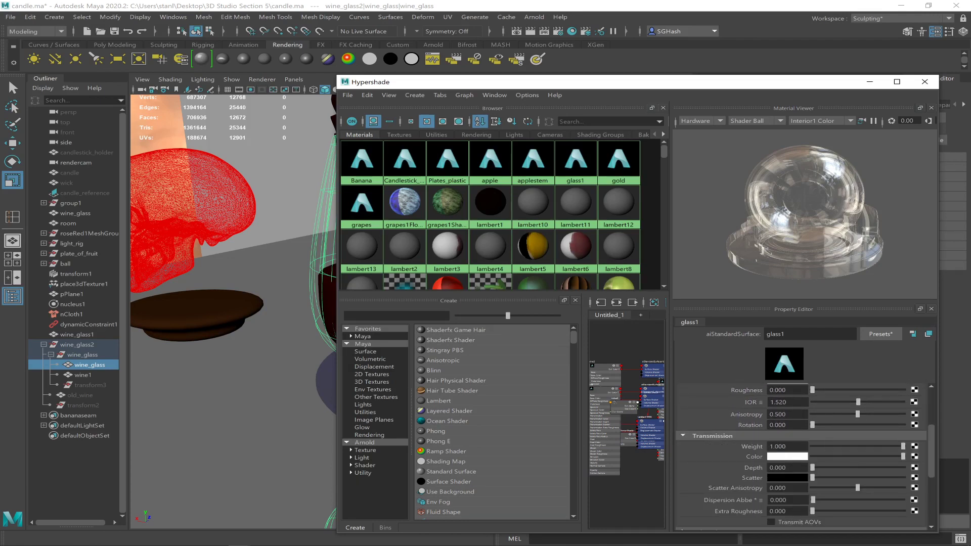
click(787, 446)
click(787, 447)
double_click(787, 447)
text(0.8)
key(Return)
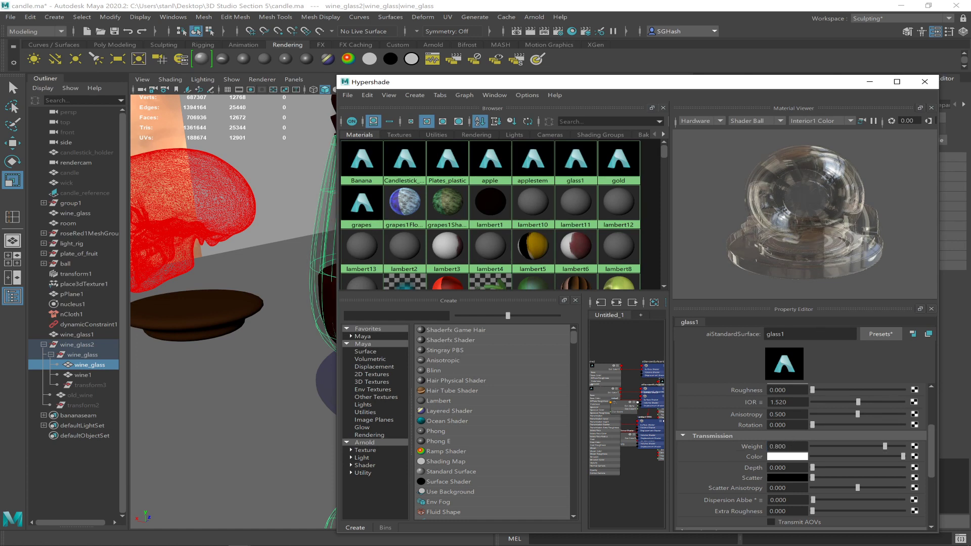
click(787, 447)
drag(788, 447, 712, 433)
text(0.9)
key(Return)
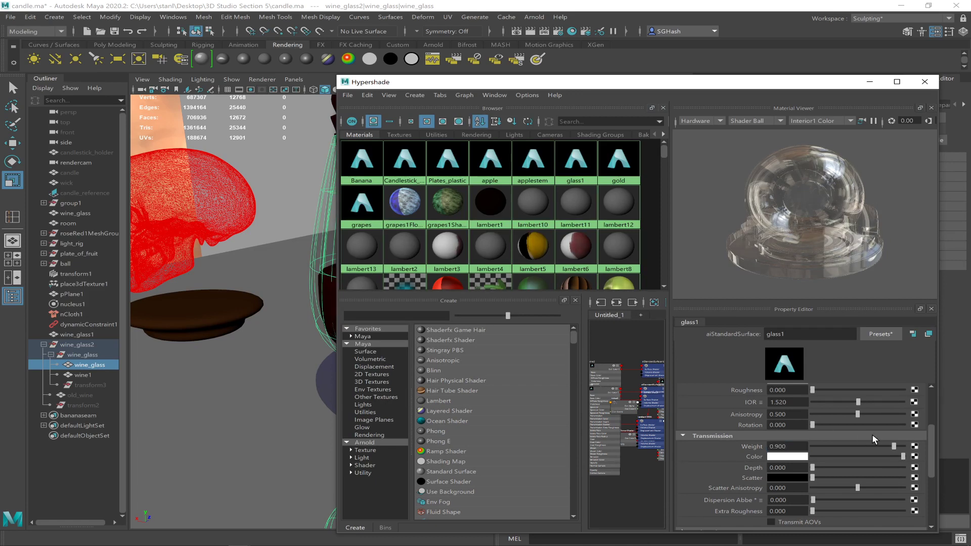
Step: Try lower transmission weights of about 0.31 to 0.32 on glass1, and return the weight to 0.9
click(833, 446)
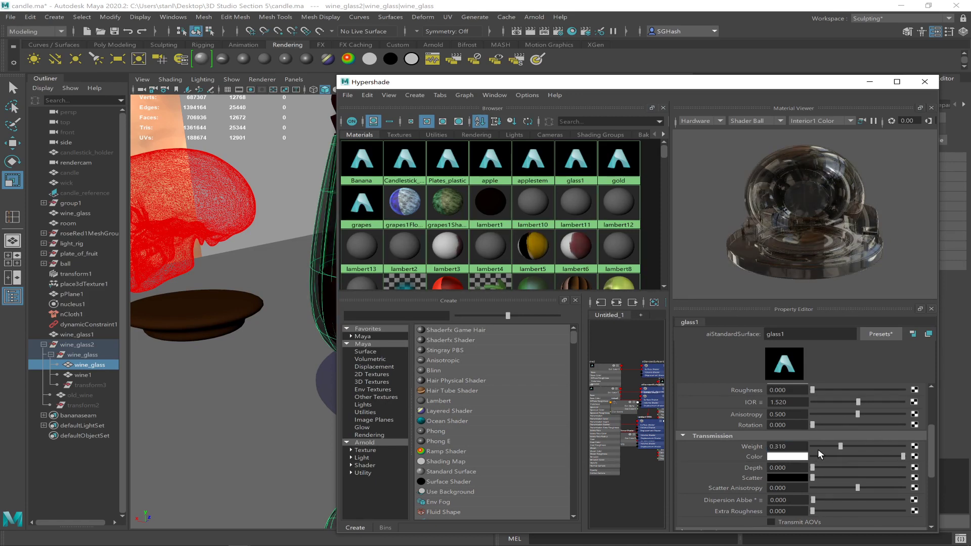
drag(812, 446, 842, 451)
scroll(933, 455, up, 1)
drag(934, 448, 933, 458)
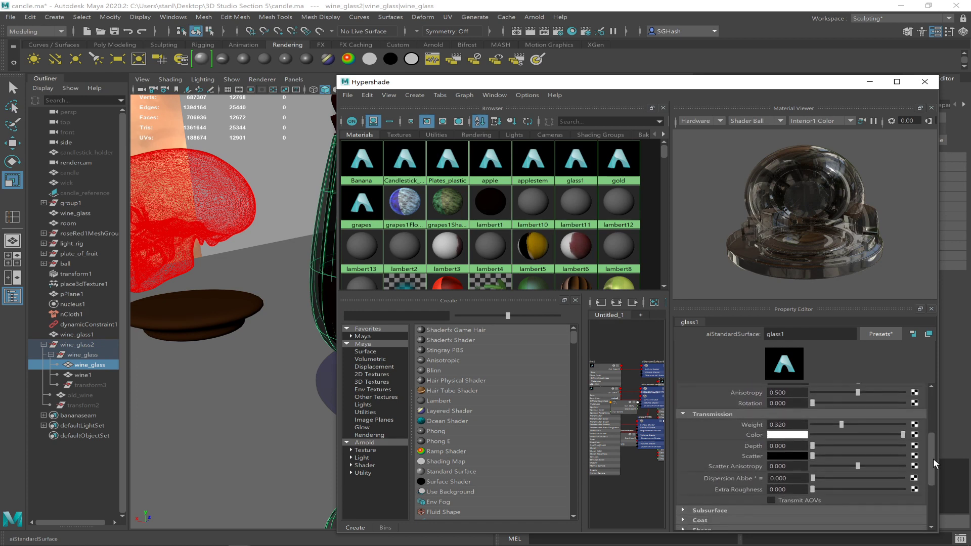
drag(836, 420, 878, 424)
click(787, 424)
key(BackSpace)
text(.9)
key(Return)
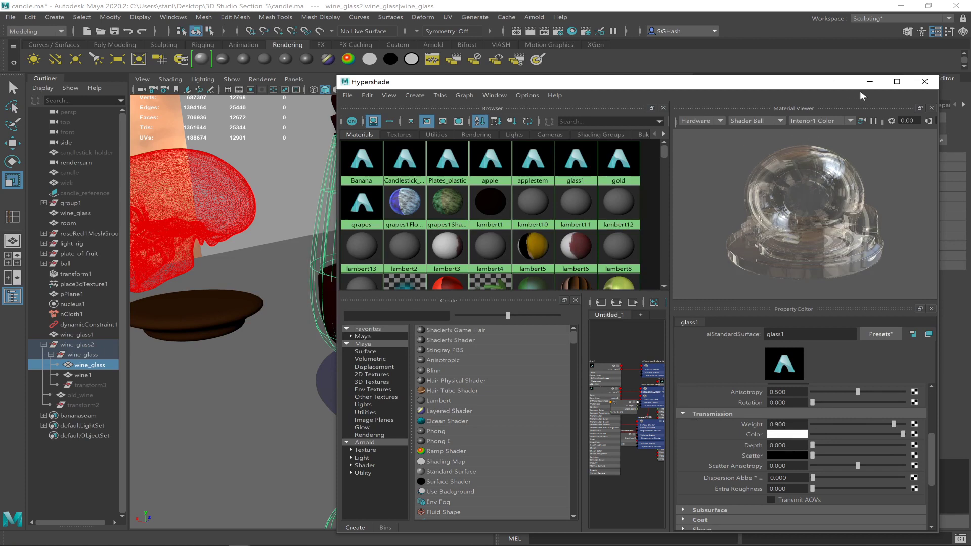
Step: Minimize the Hypershade, select the wine_glass and wine1 meshes together and open the Render View beside the glass
click(870, 81)
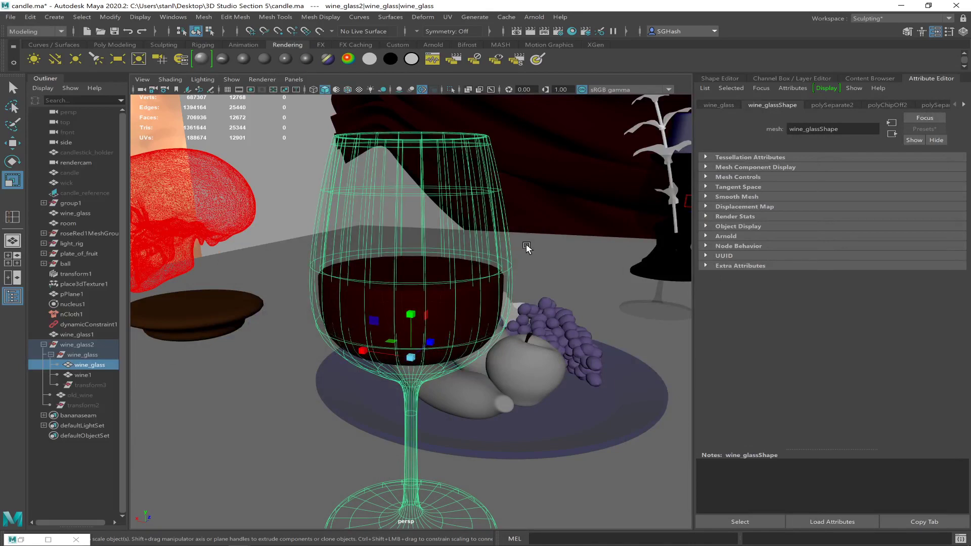
scroll(432, 229, down, 3)
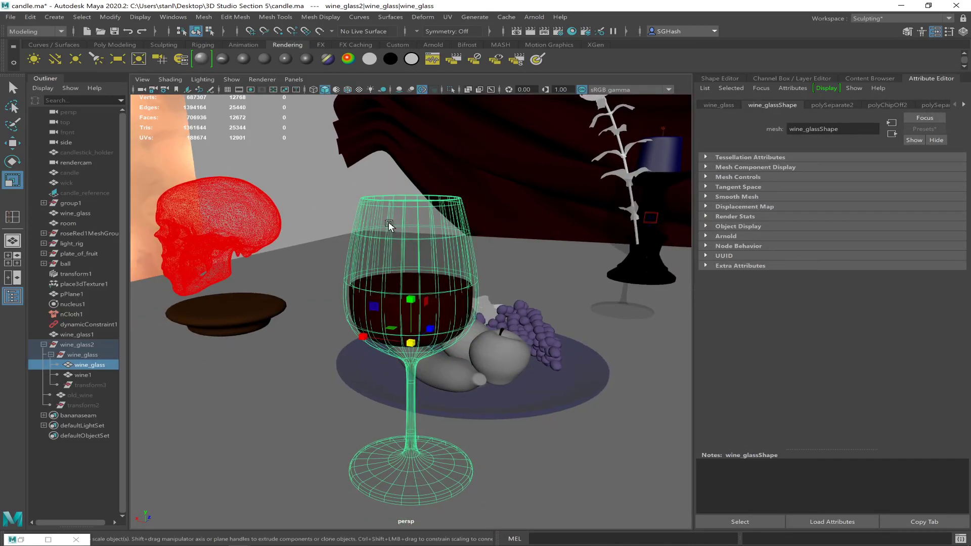
click(96, 374)
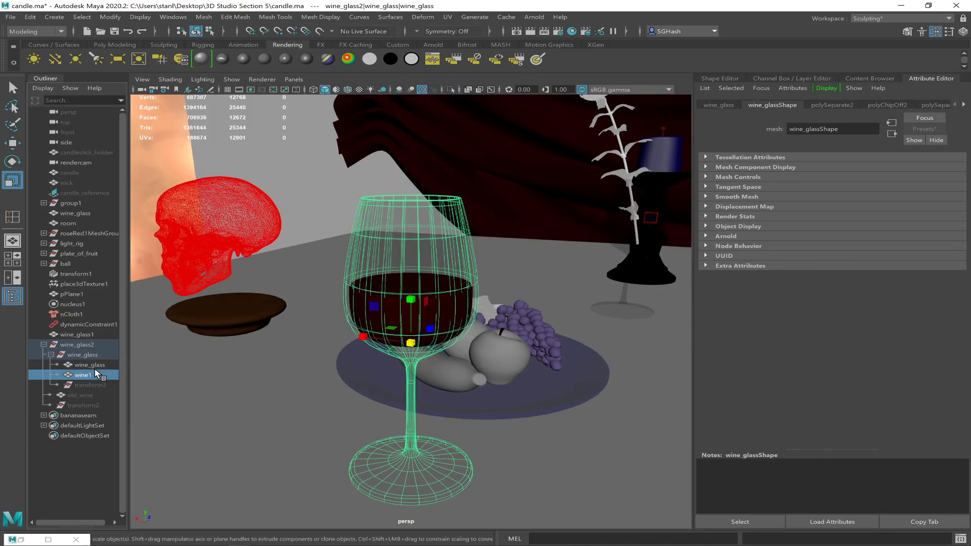
shift+click(95, 369)
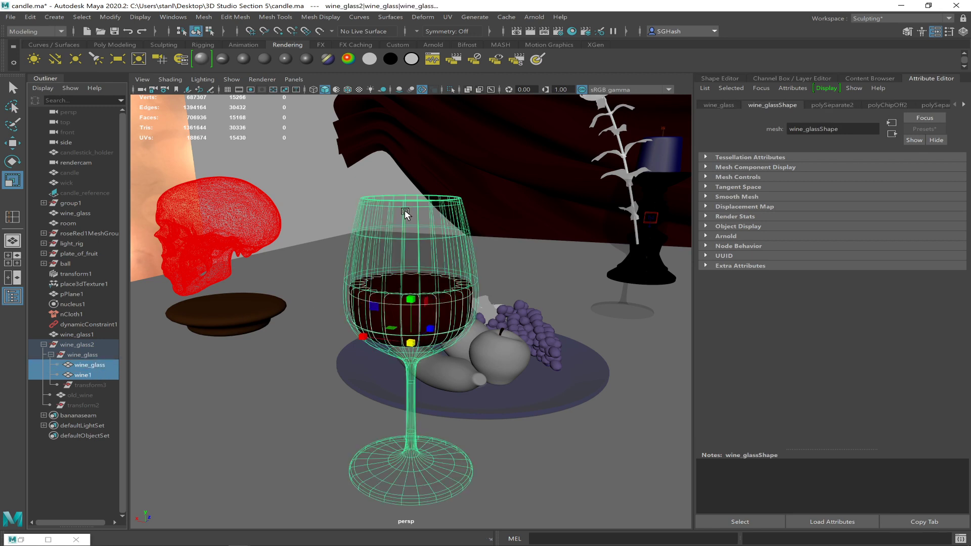
click(515, 32)
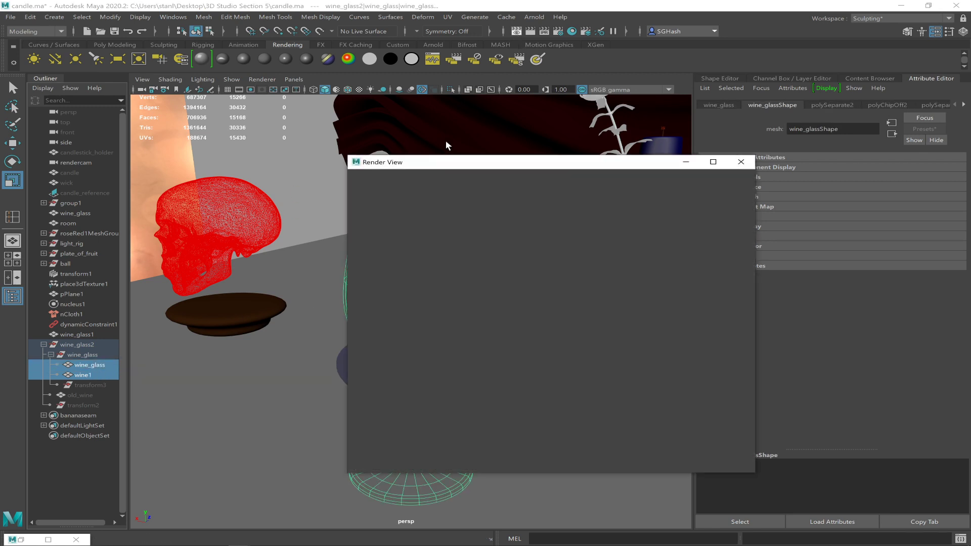
drag(448, 162, 640, 123)
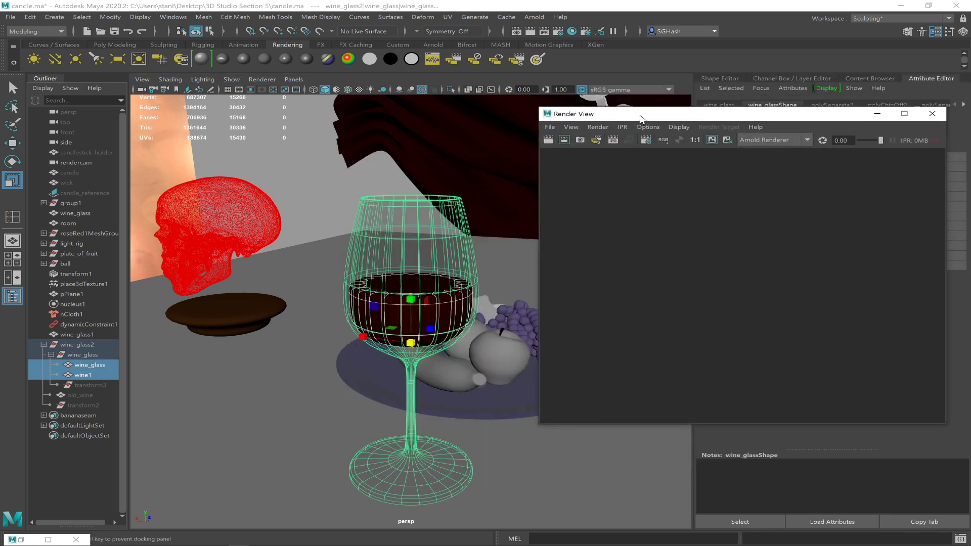
Step: Render only the selected glass and wine from the perspective camera and examine the wine inside the glass up close
click(595, 132)
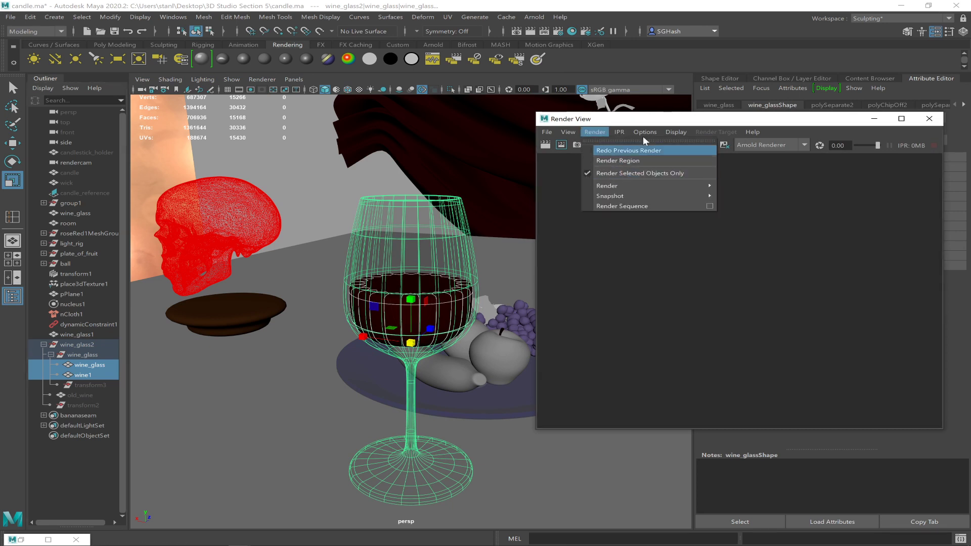
click(676, 132)
click(687, 123)
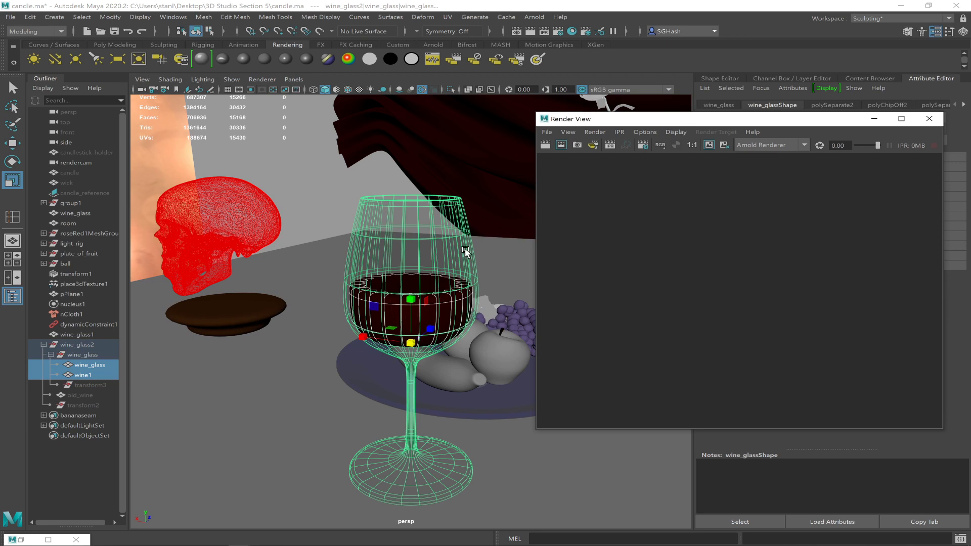
key(f)
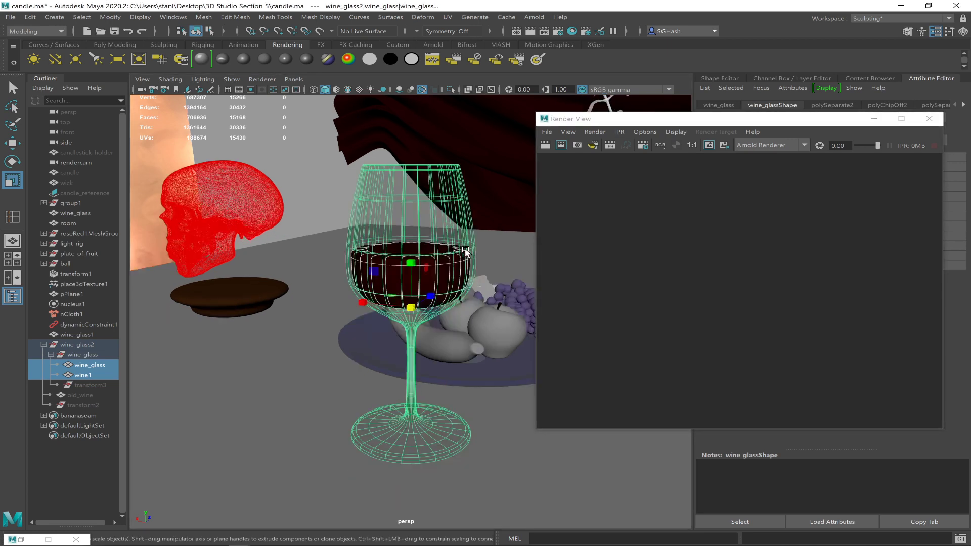
click(593, 132)
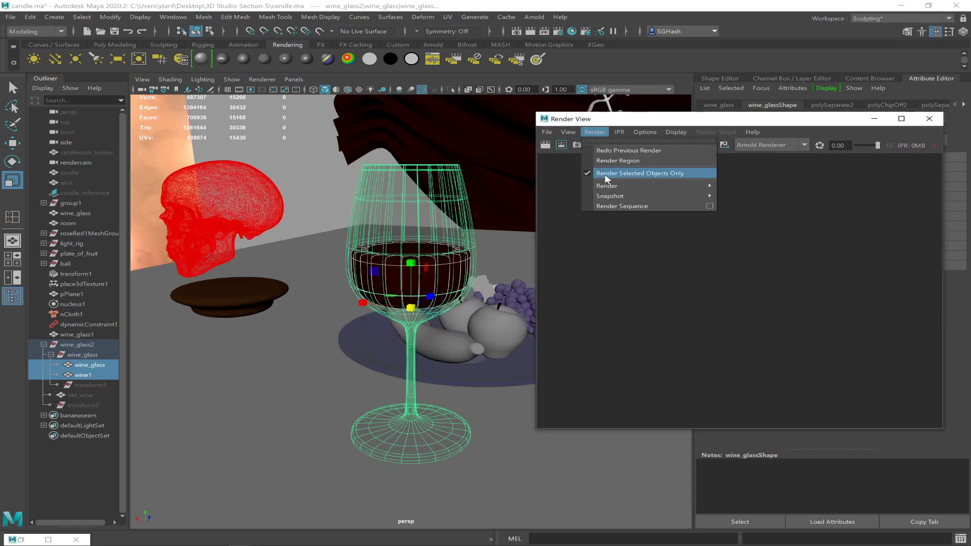
click(593, 221)
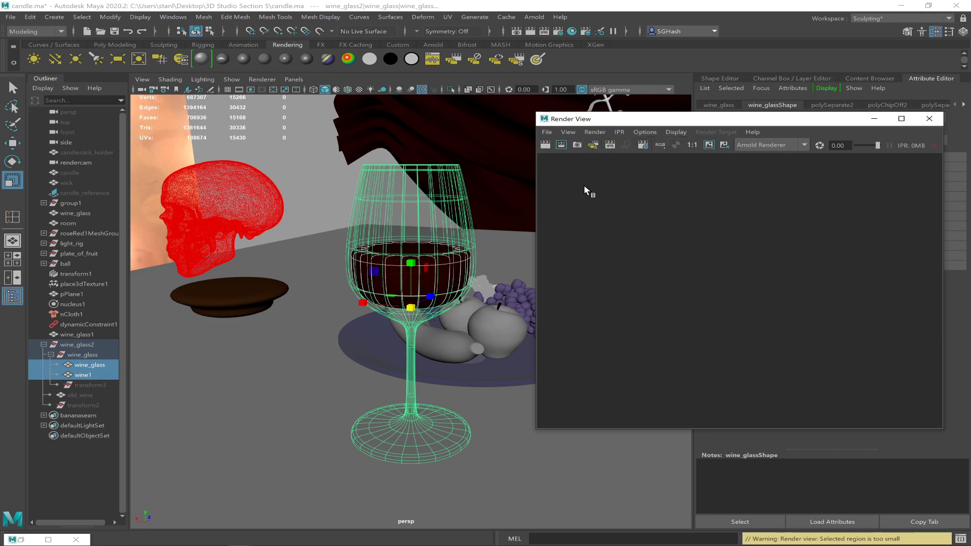
click(600, 133)
click(796, 190)
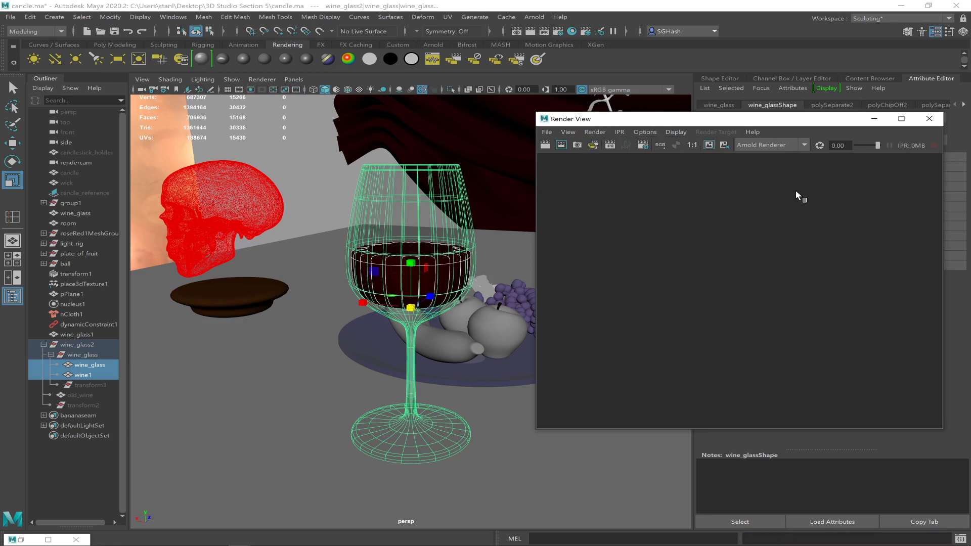
click(561, 146)
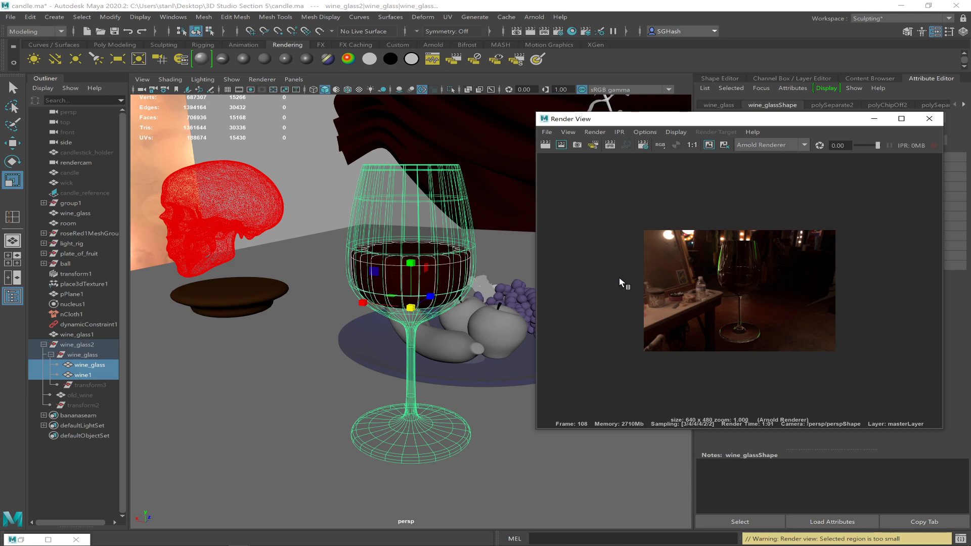
scroll(699, 249, up, 2)
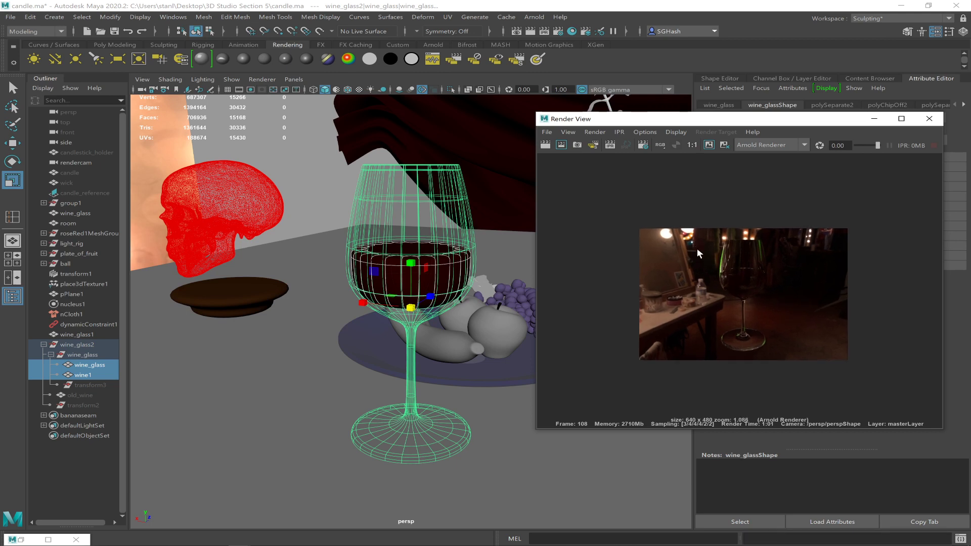
scroll(772, 281, up, 10)
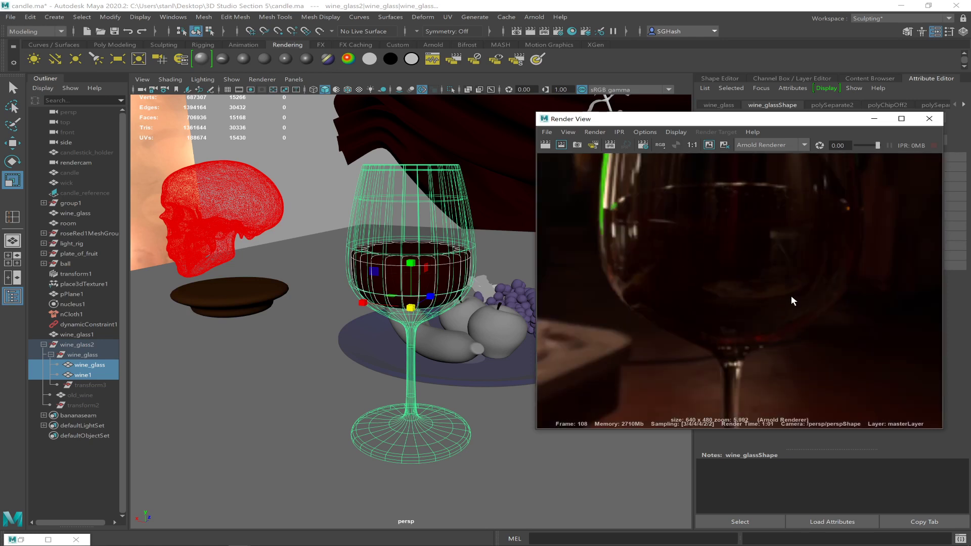
scroll(781, 289, down, 6)
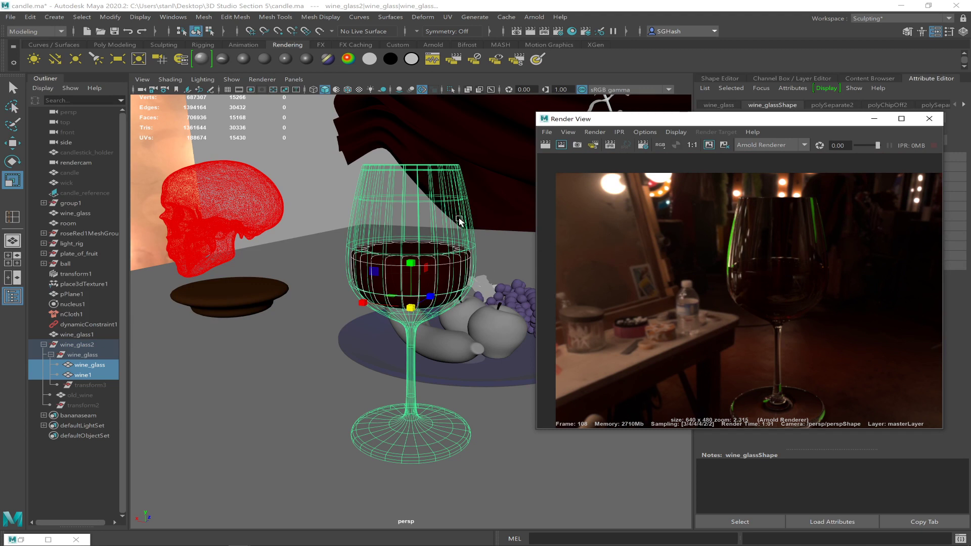
Step: Hide the wine_glass mesh, select wine1 and render only the region around the wine
click(86, 365)
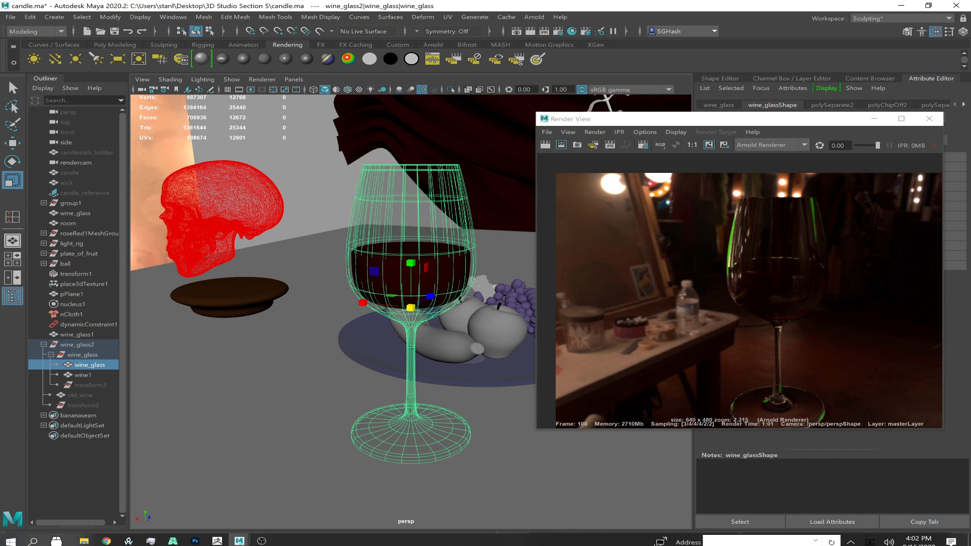
key(ctrl+h)
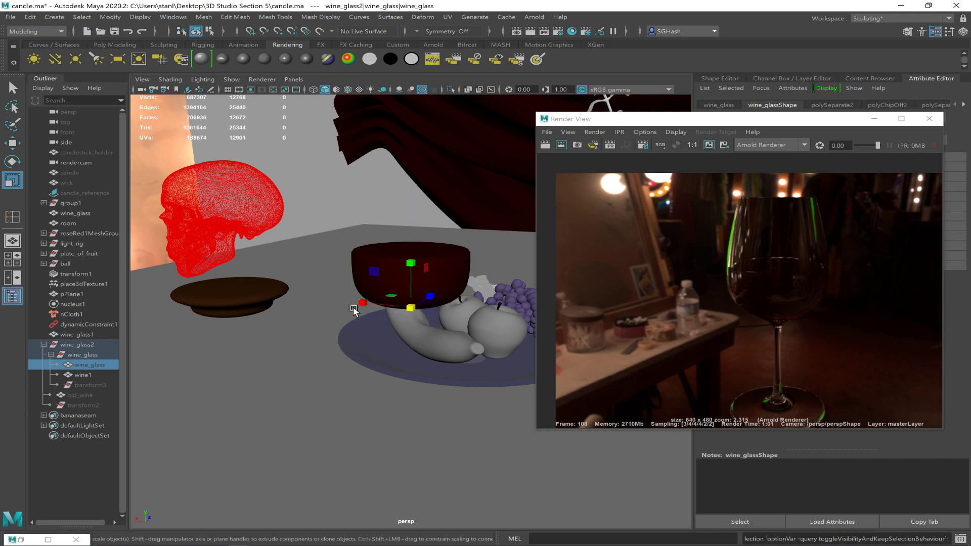
click(468, 263)
click(708, 145)
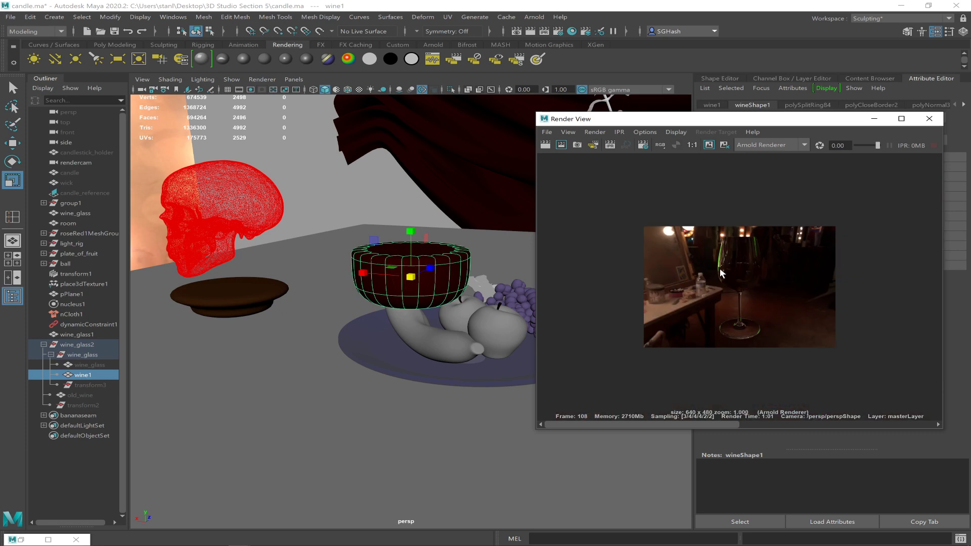
drag(708, 258, 776, 297)
scroll(727, 271, up, 6)
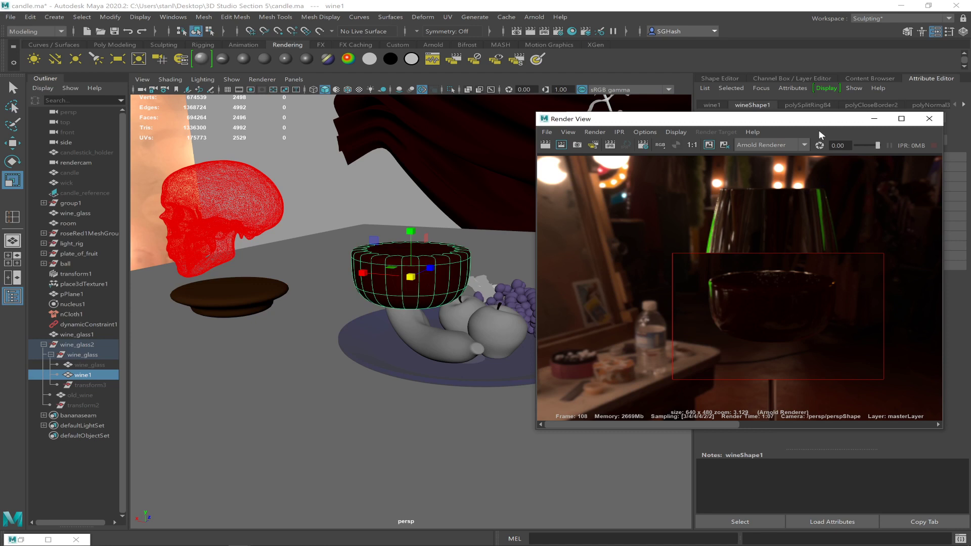
drag(817, 125, 219, 125)
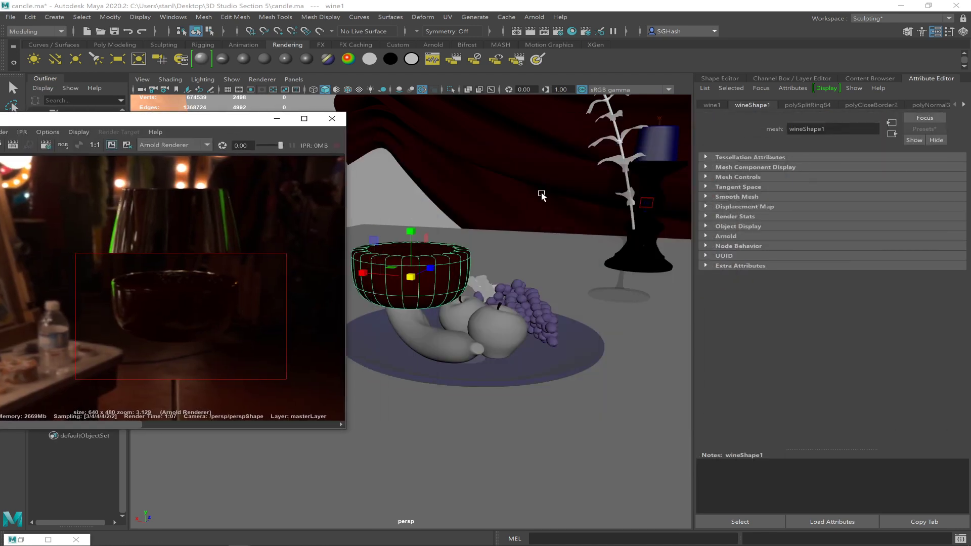
Step: Open the wine2 material assigned to the wine1 mesh and lighten its subsurface radius from dark to medium-light grey
click(965, 105)
click(966, 105)
click(966, 104)
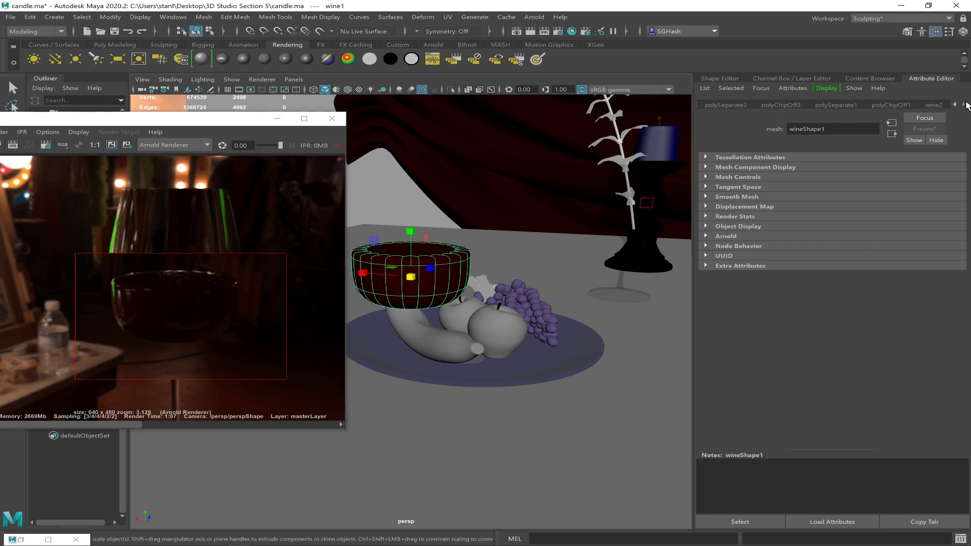
click(934, 105)
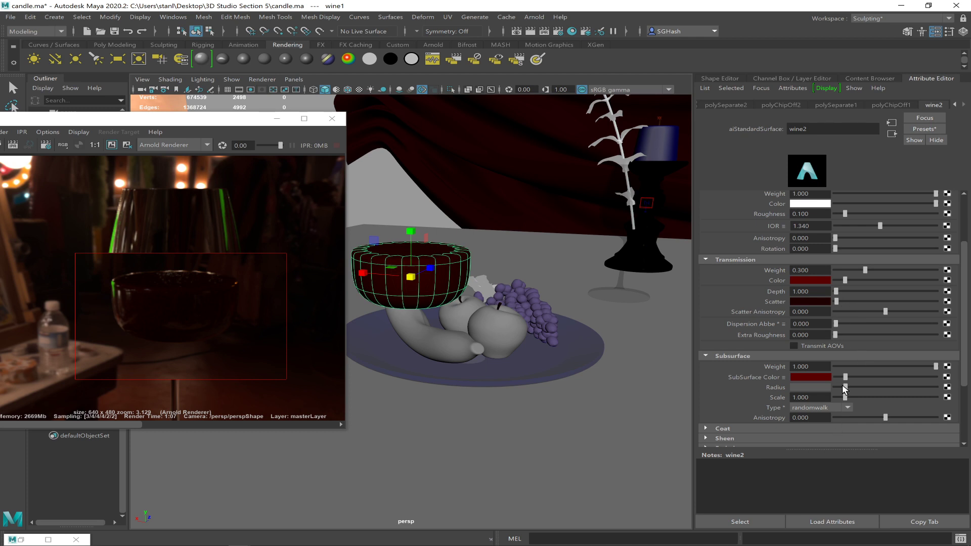
drag(845, 388, 853, 387)
click(859, 387)
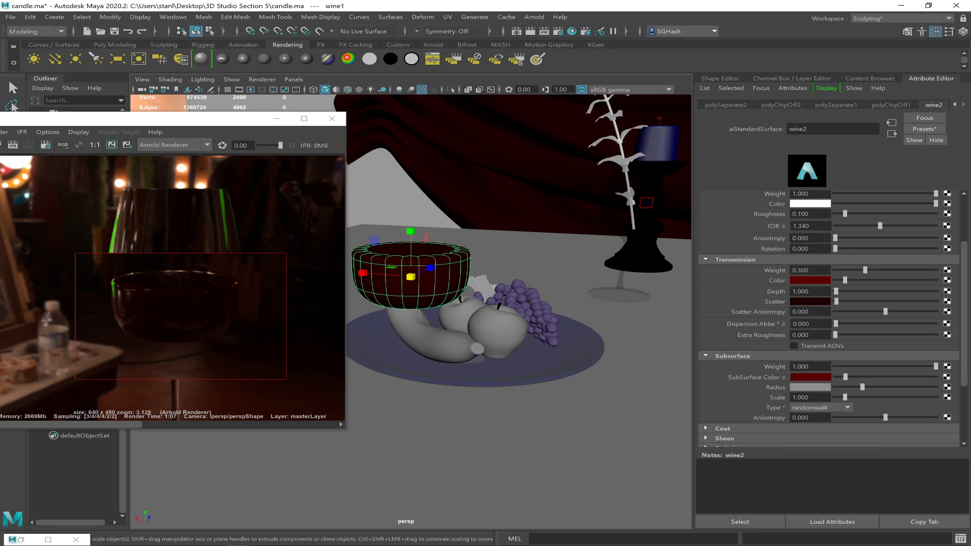
Step: Set the transmission depth of wine2 to 3
click(809, 292)
text(3)
key(Return)
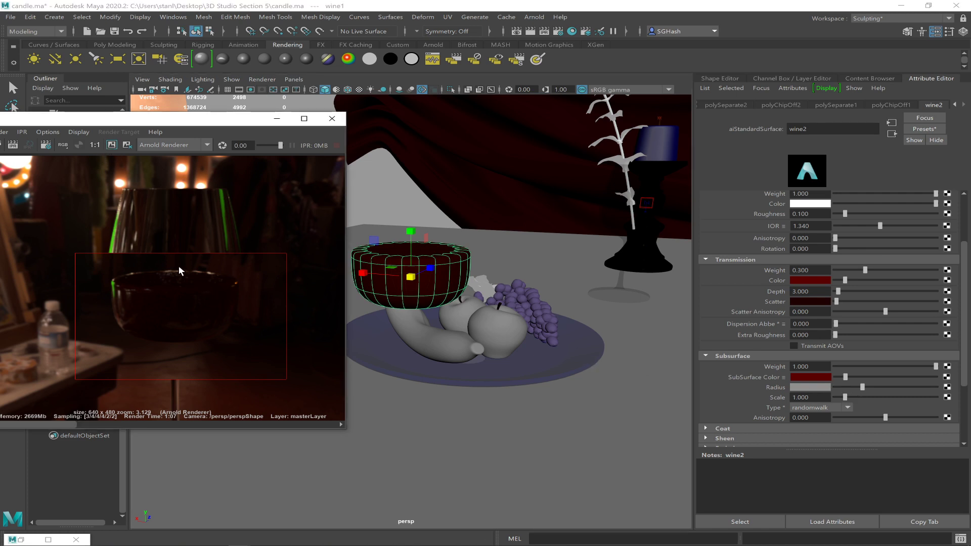
Step: Mark a render region around one half of the wine, reposition the Render View clear of the attributes, and render that region
drag(165, 261, 242, 357)
drag(106, 263, 180, 353)
drag(169, 119, 387, 114)
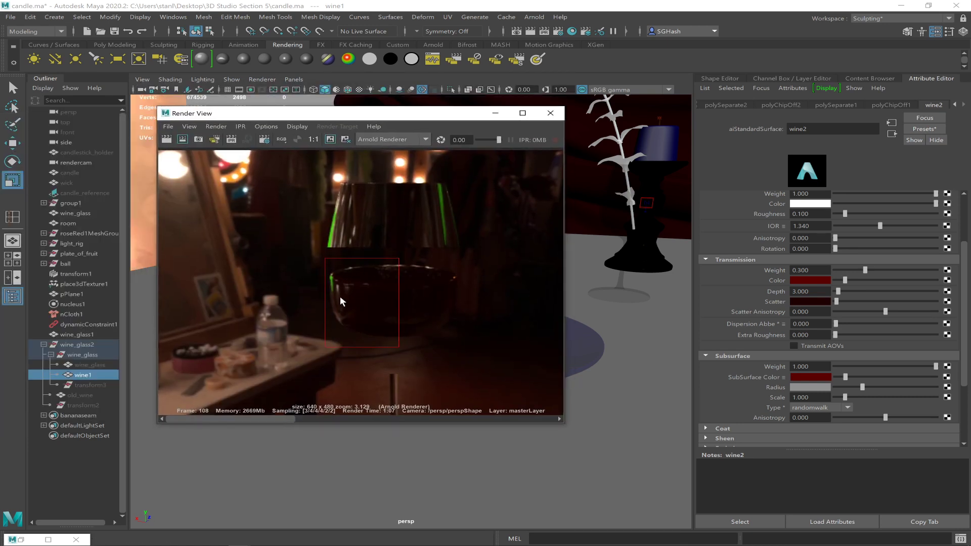
mouse_move(427, 120)
mouse_down()
mouse_move(188, 126)
mouse_move(443, 131)
mouse_move(426, 139)
mouse_up()
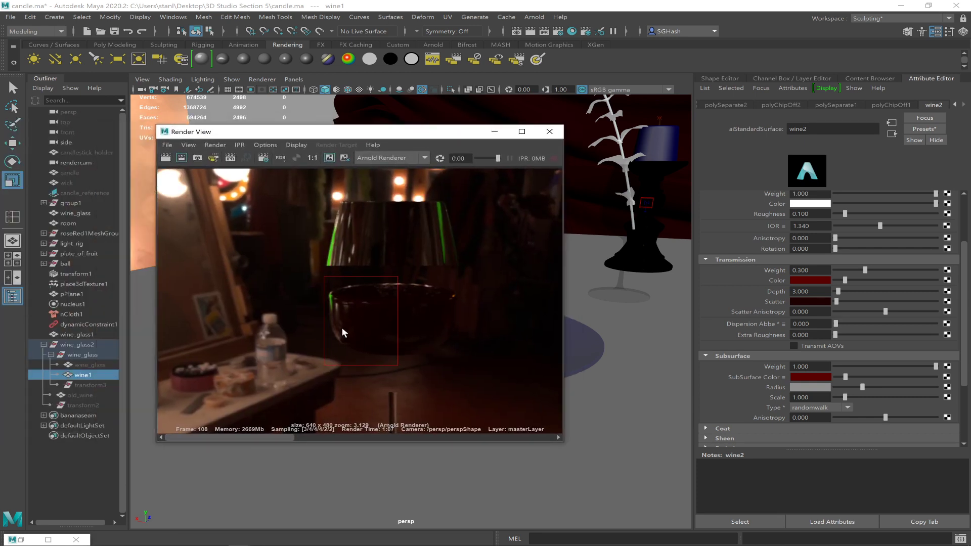
click(182, 158)
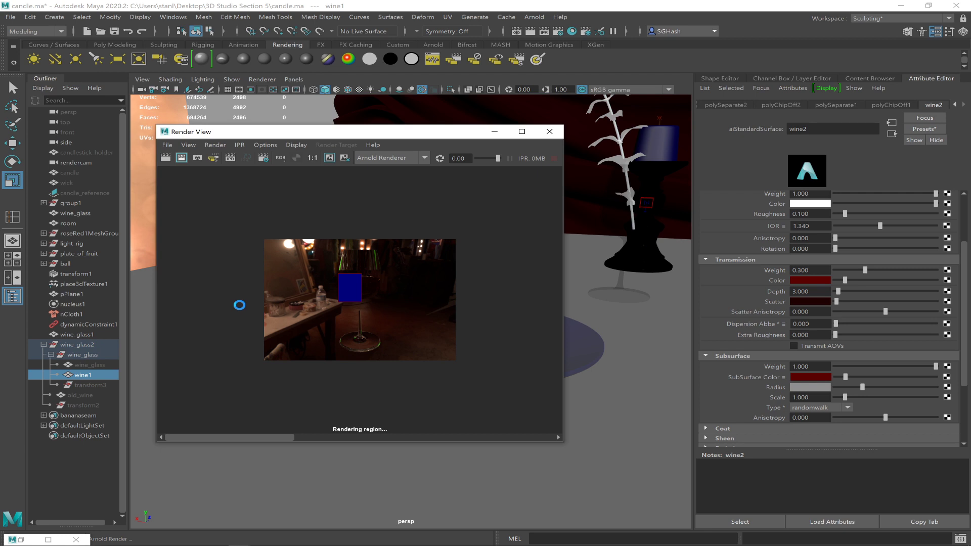
Step: Switch to Chrome, load the channel's Twitch page in a new tab, and return to Maya
key(alt+Tab)
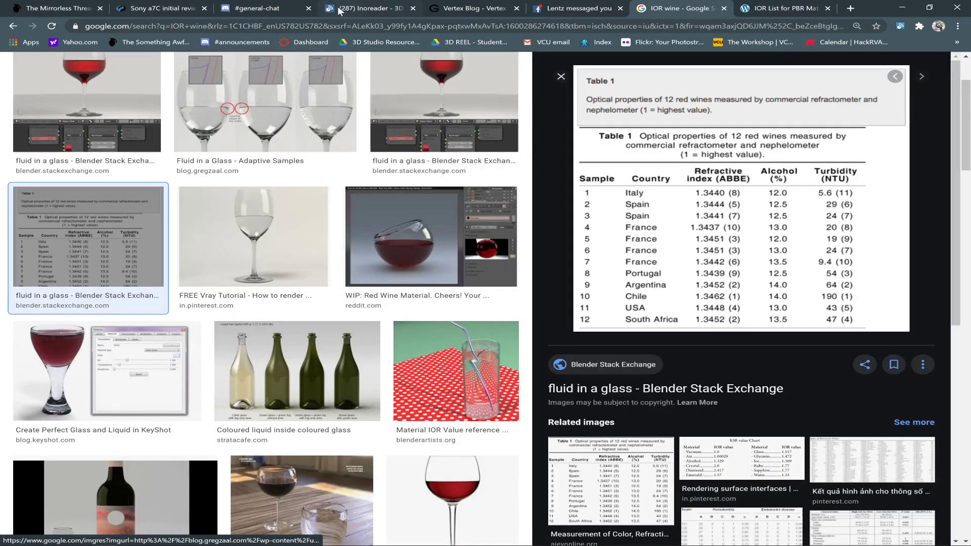
key(ctrl+t)
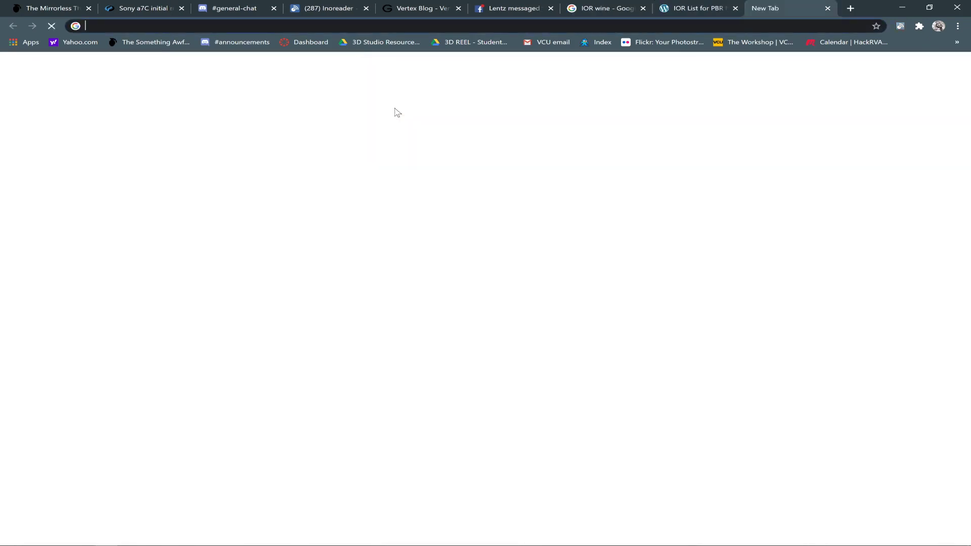
text(twitch.tv/grey_hash)
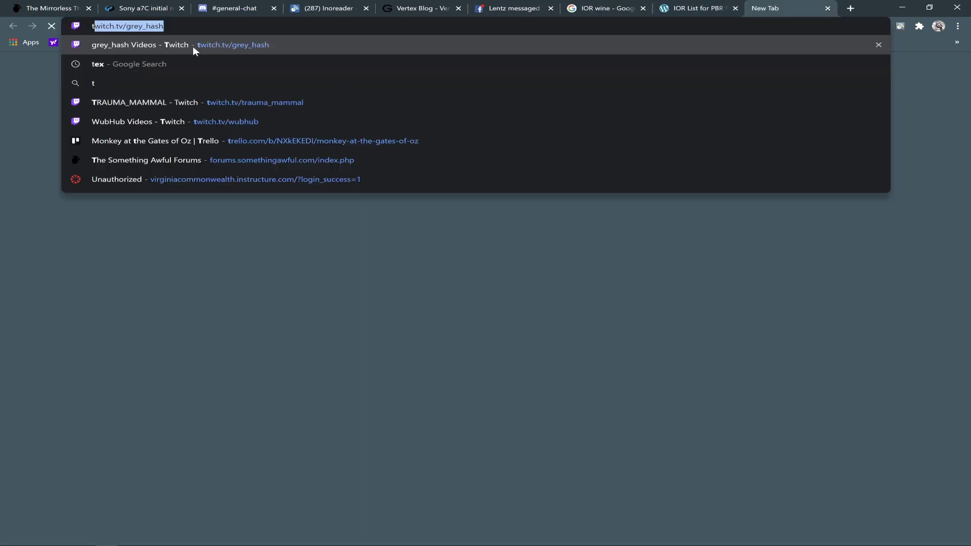
click(193, 47)
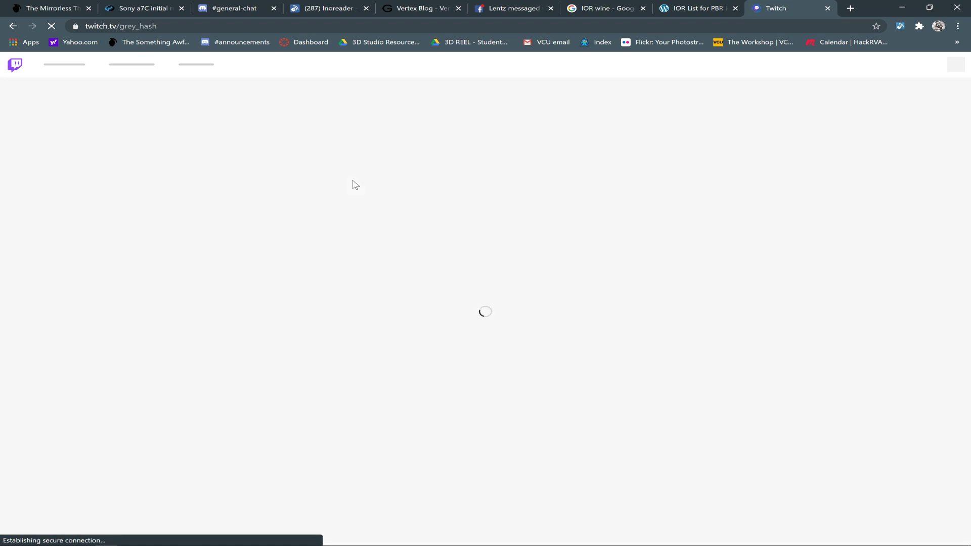
key(alt+Tab)
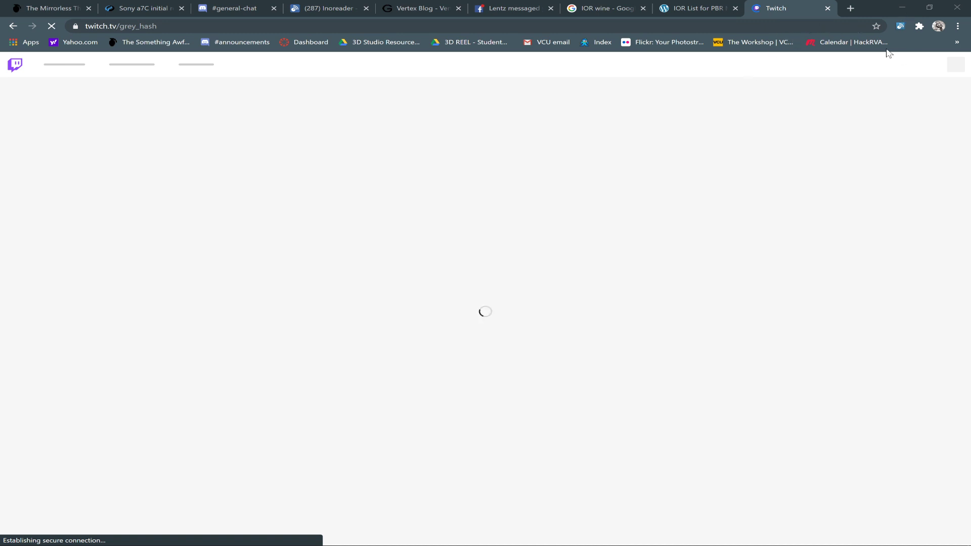
click(903, 7)
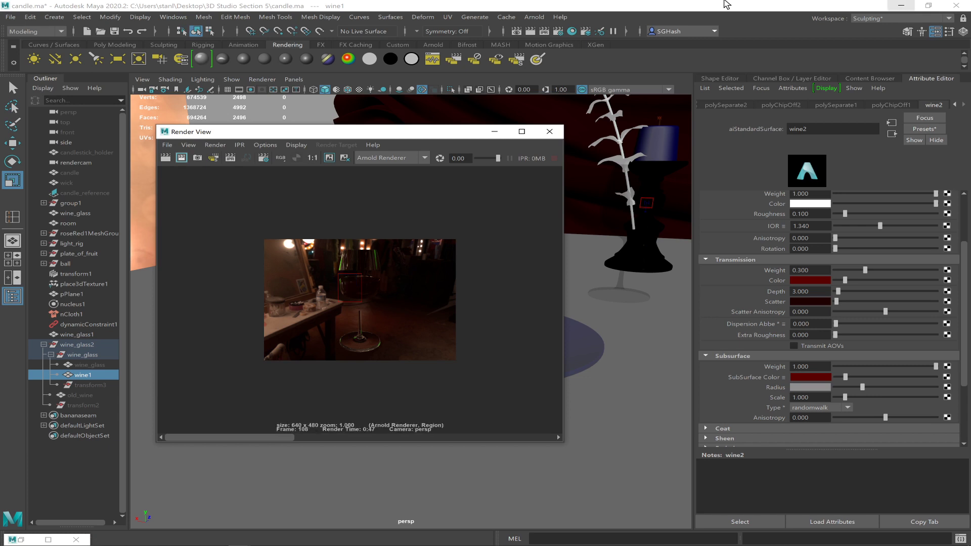
Step: Enlarge the Render View, compare the new wine render with the stored earlier renders up close, and minimize it
click(524, 133)
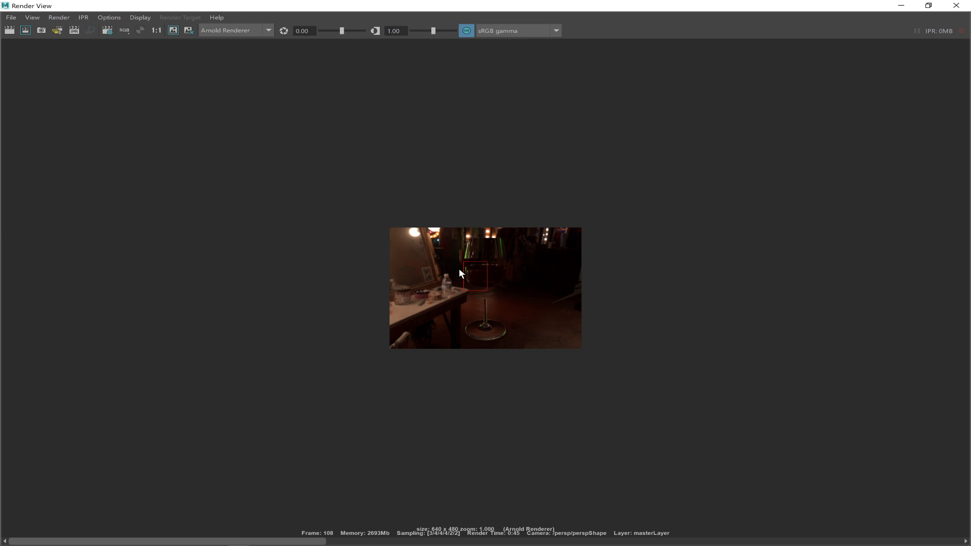
scroll(459, 273, up, 5)
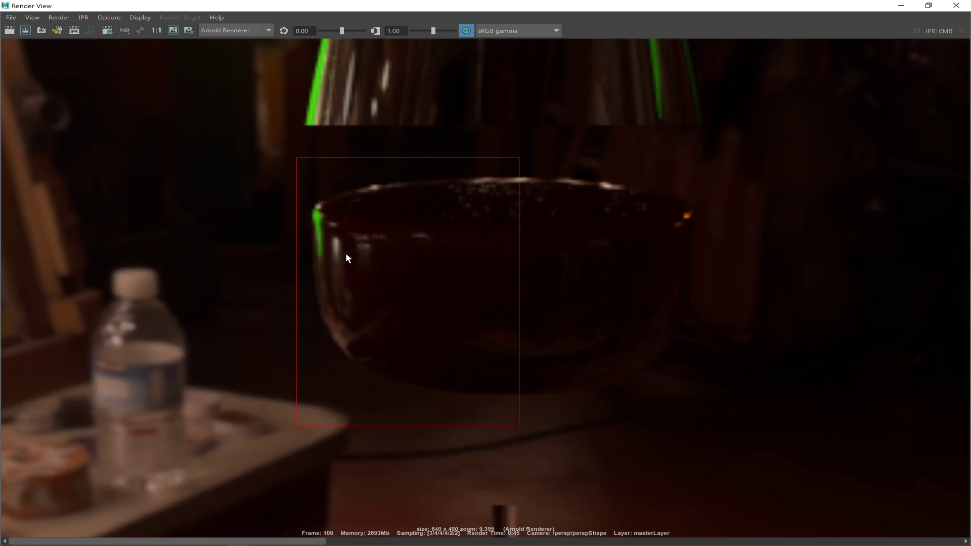
click(425, 543)
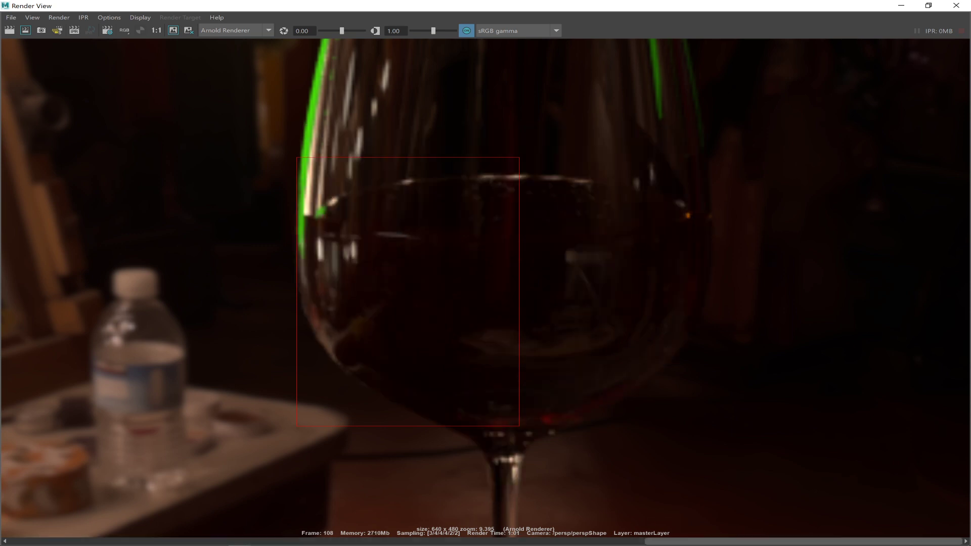
click(138, 541)
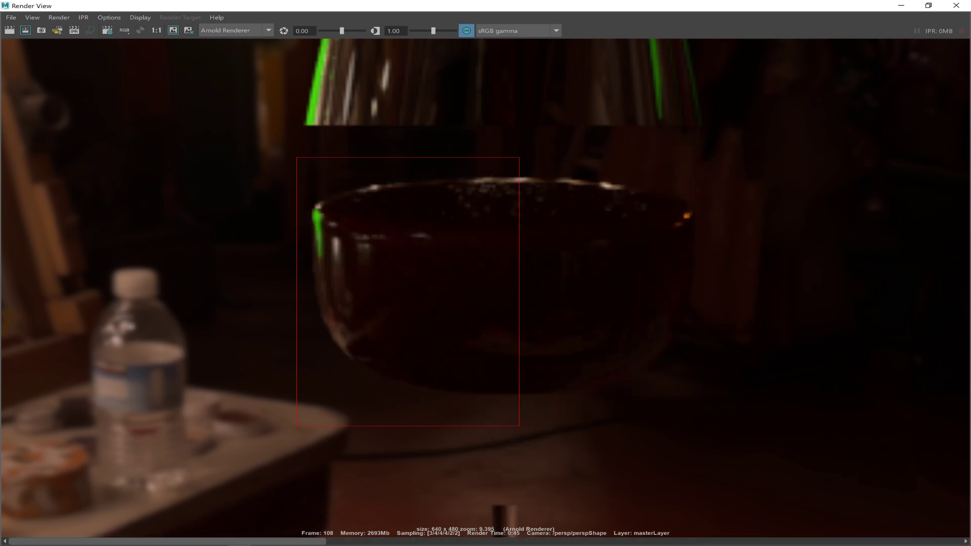
click(354, 542)
click(103, 541)
click(389, 541)
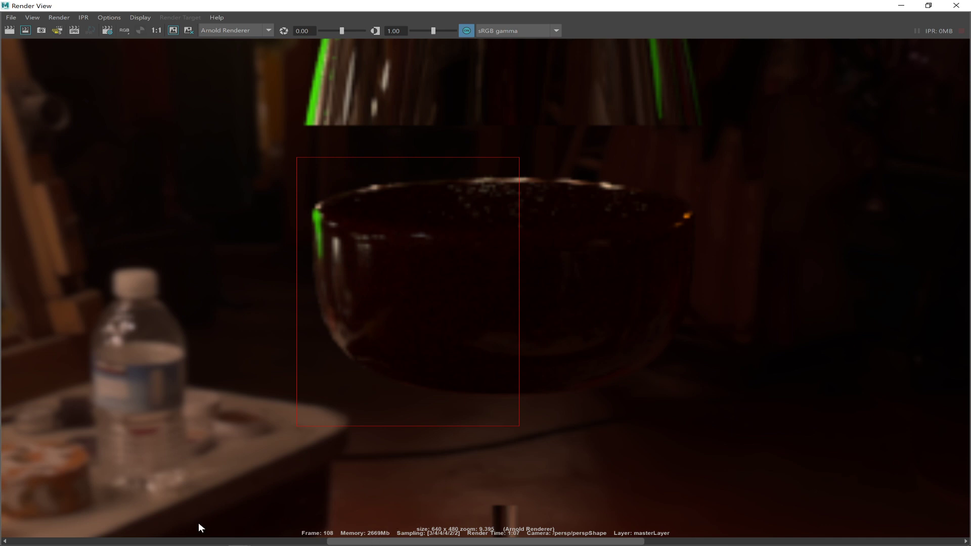
click(152, 541)
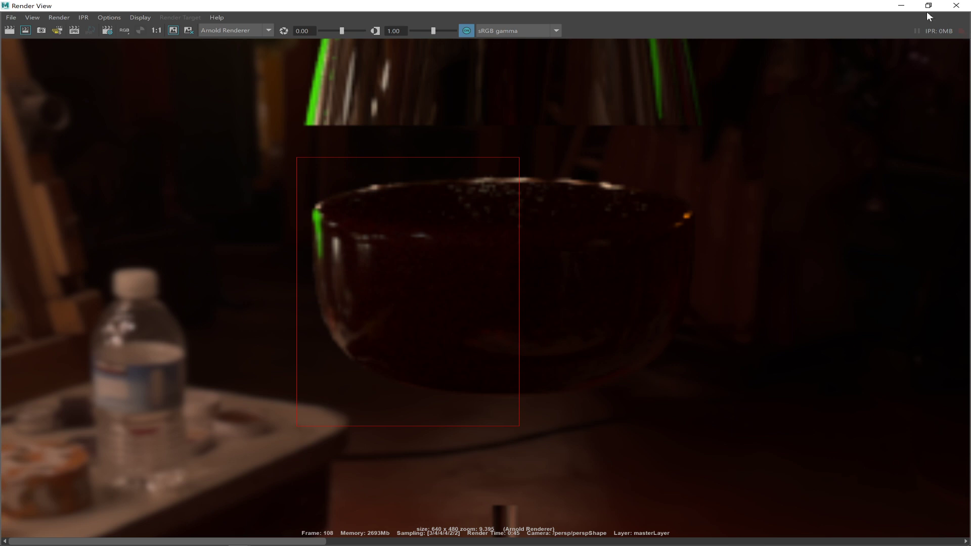
click(902, 5)
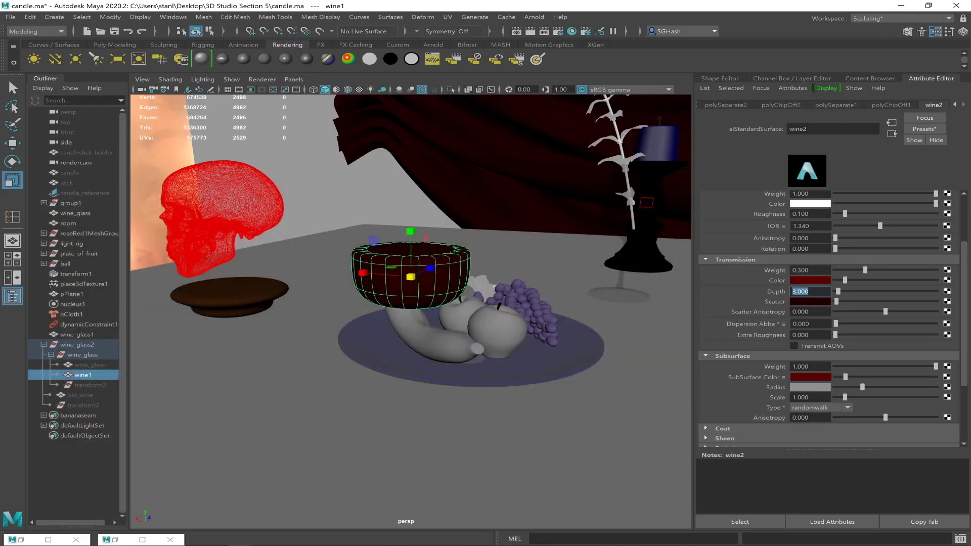
Step: Raise the transmission depth of wine2 to 6
text(6)
key(Return)
Step: Switch to Chrome, pause the live stream on the Twitch page, leave that tab, and return to Maya
click(107, 544)
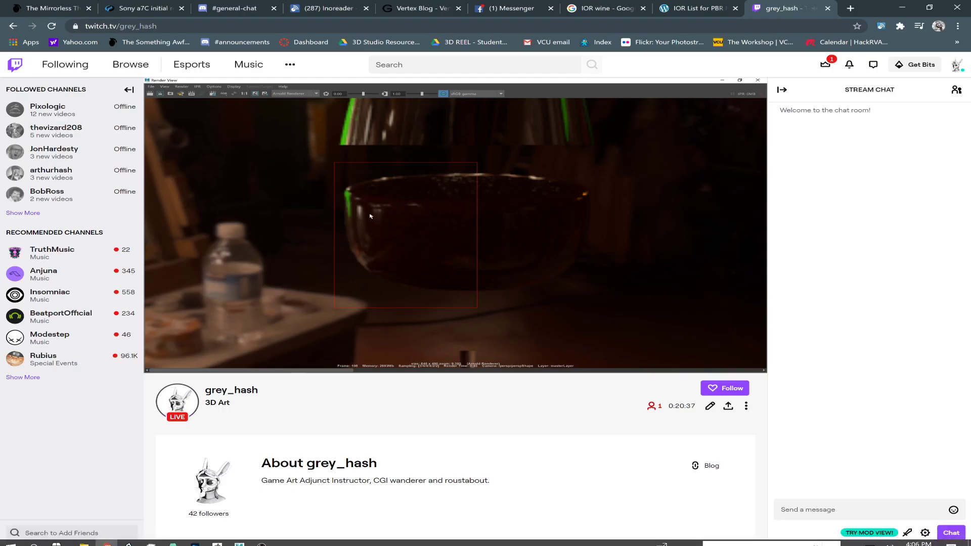
click(160, 360)
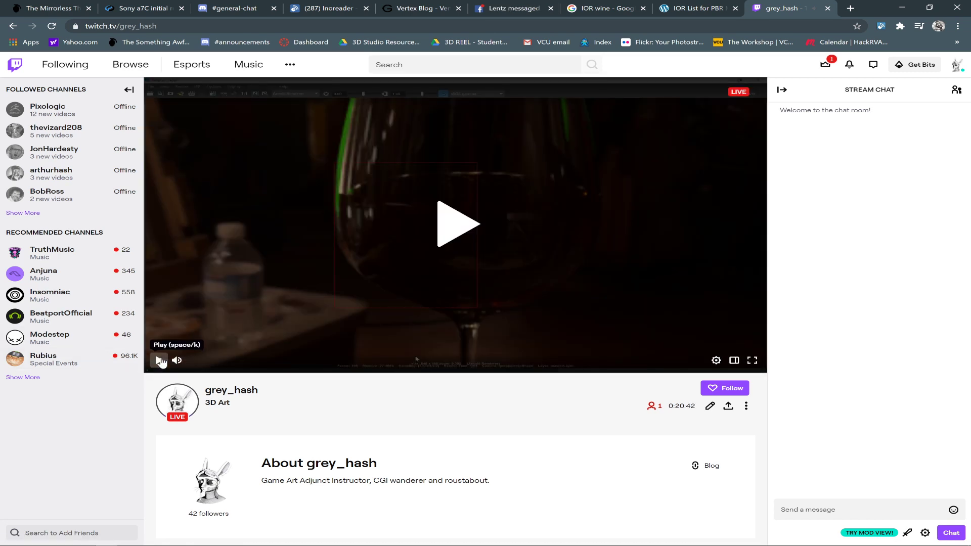
key(ctrl+shift+Tab)
key(ctrl+shift+Tab)
key(alt+Tab)
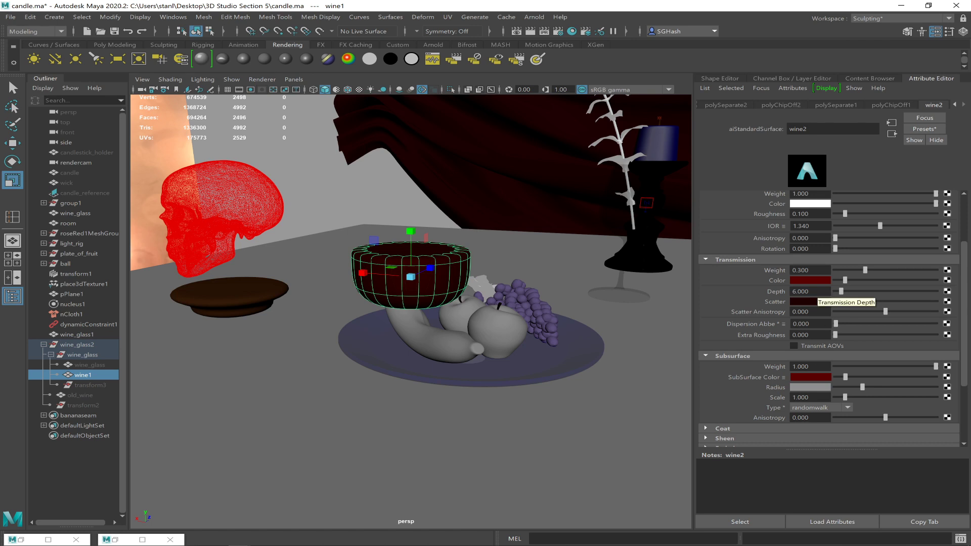
Step: Lighten the subsurface radius of wine2 to a light grey and render a wide region across the upper part of the wine
drag(863, 387, 882, 386)
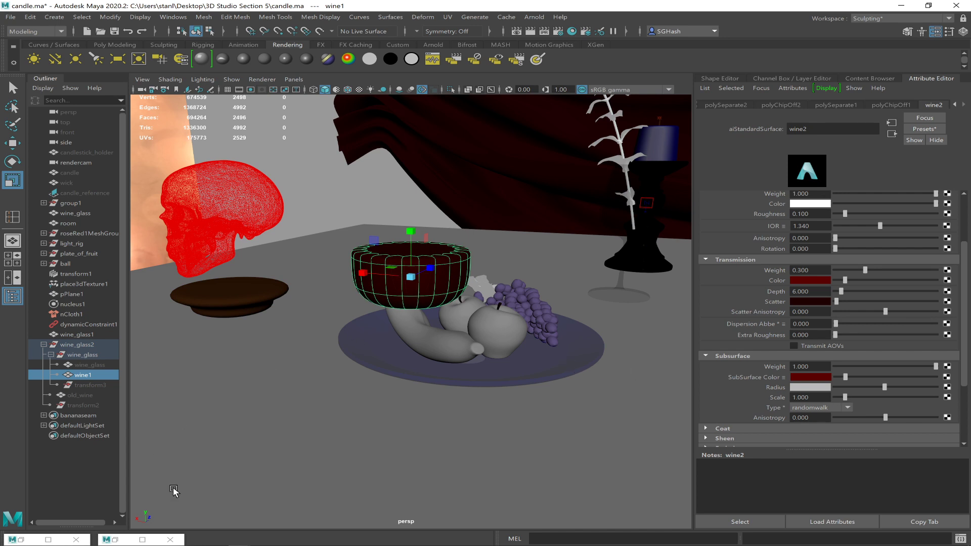
click(516, 32)
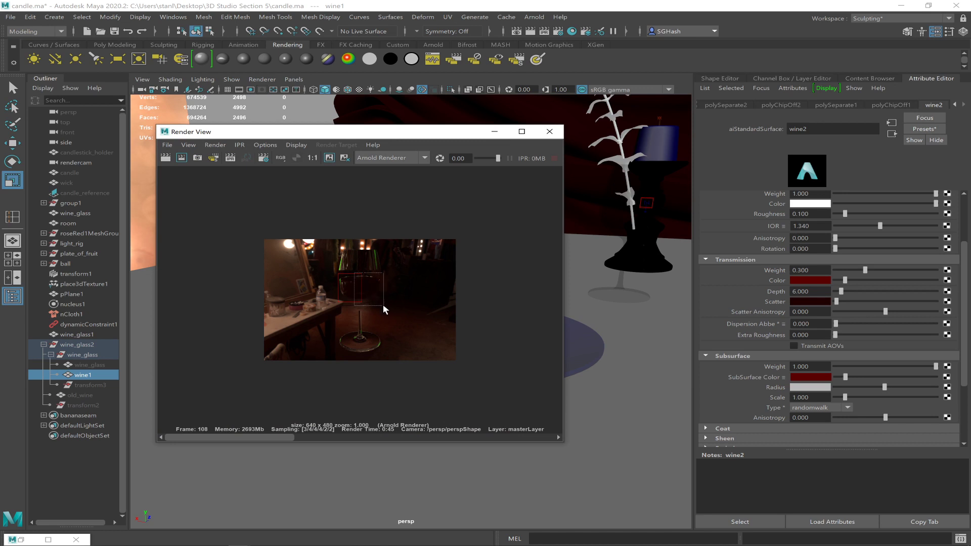
drag(328, 274, 388, 287)
Step: Enlarge the Render View, compare the wine surface with the previously stored renders up close, and minimize it
click(523, 133)
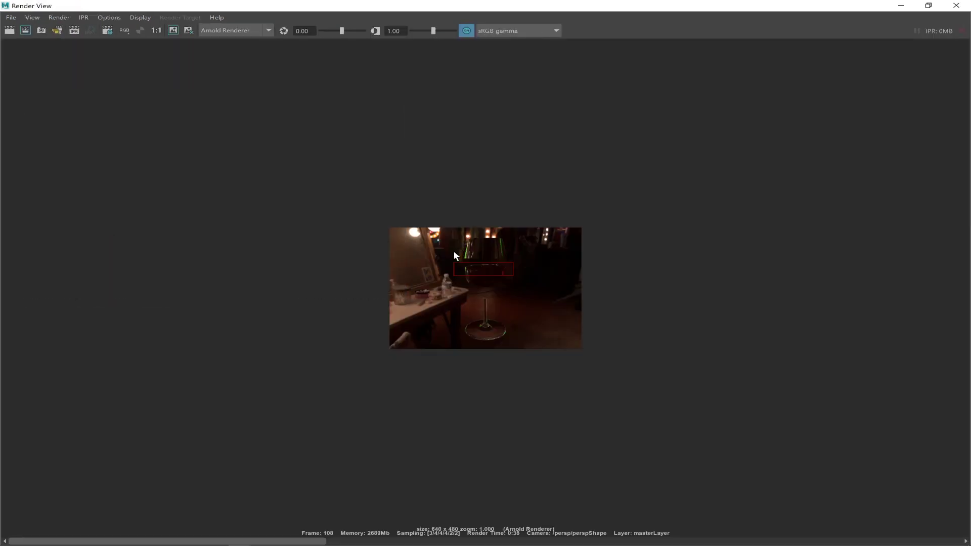
ctrl+alt+drag(448, 252, 525, 285)
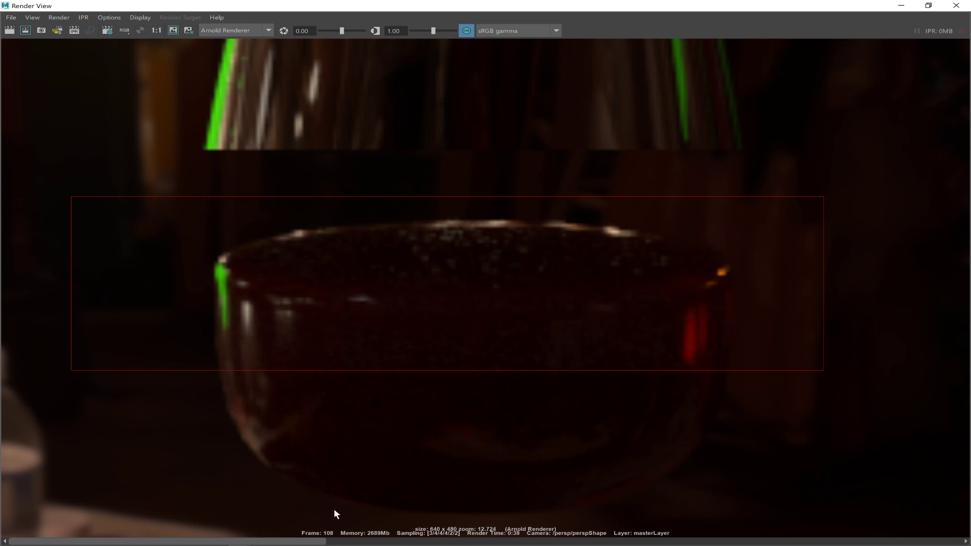
click(400, 541)
click(198, 541)
click(478, 541)
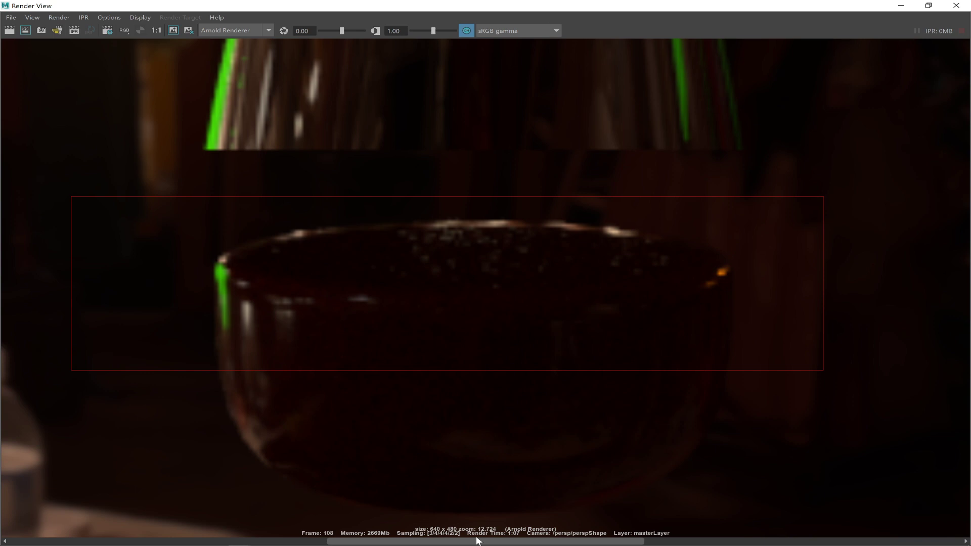
click(148, 541)
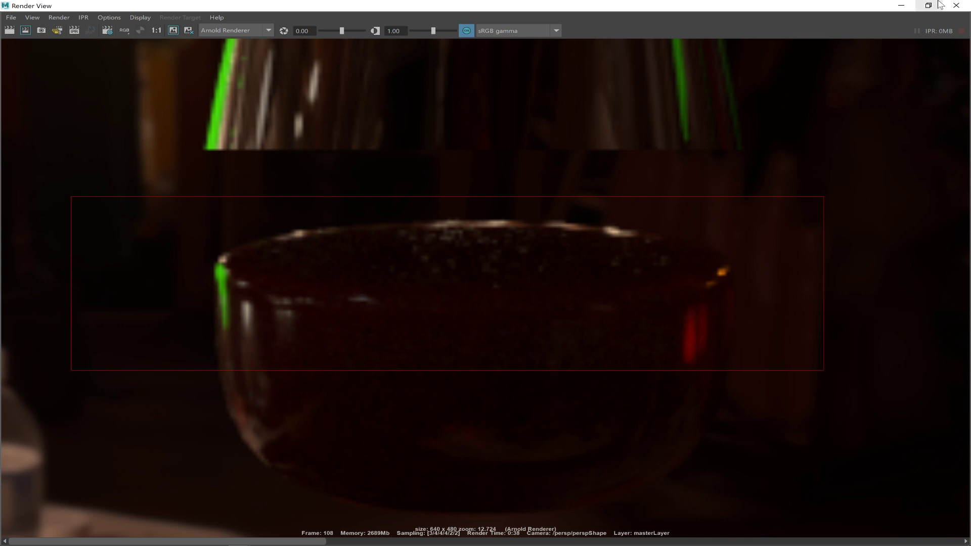
click(901, 5)
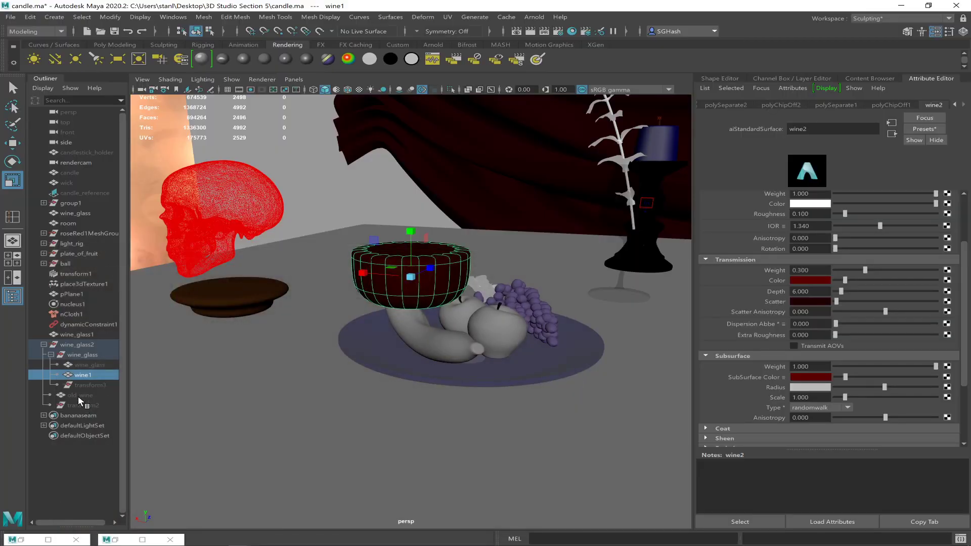
Step: Select the hidden wine_glass mesh and replace the Attribute Editor and Content Browser with the Channel Box / Layer Editor
click(89, 364)
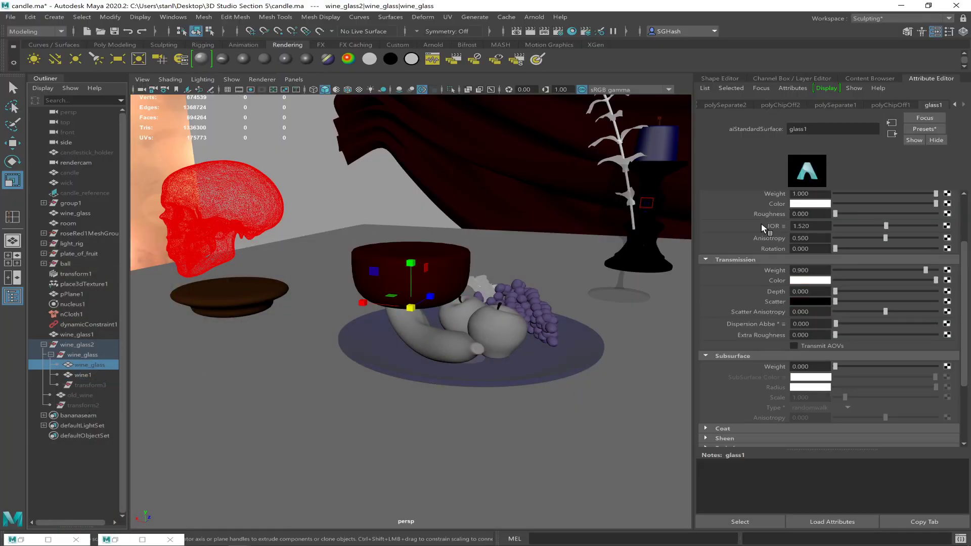
click(935, 32)
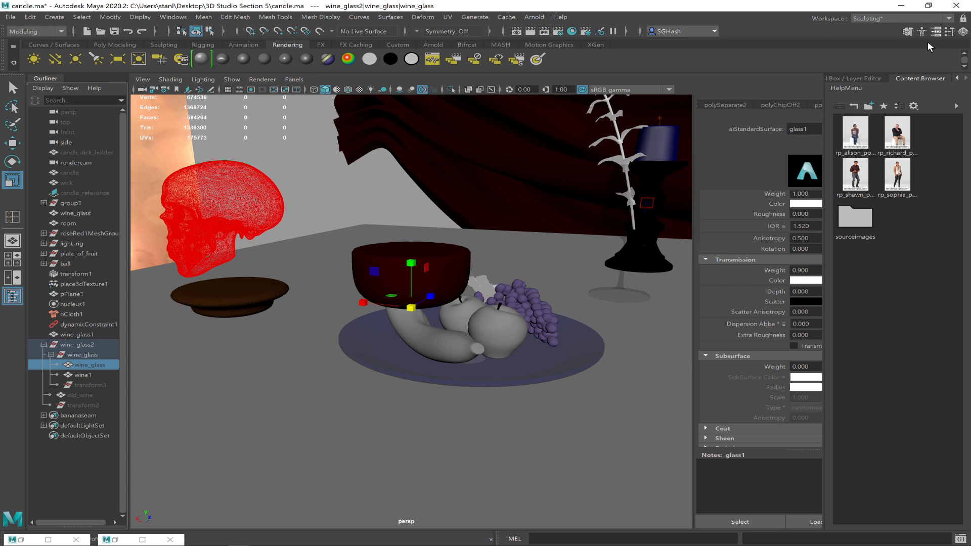
key(ctrl+a)
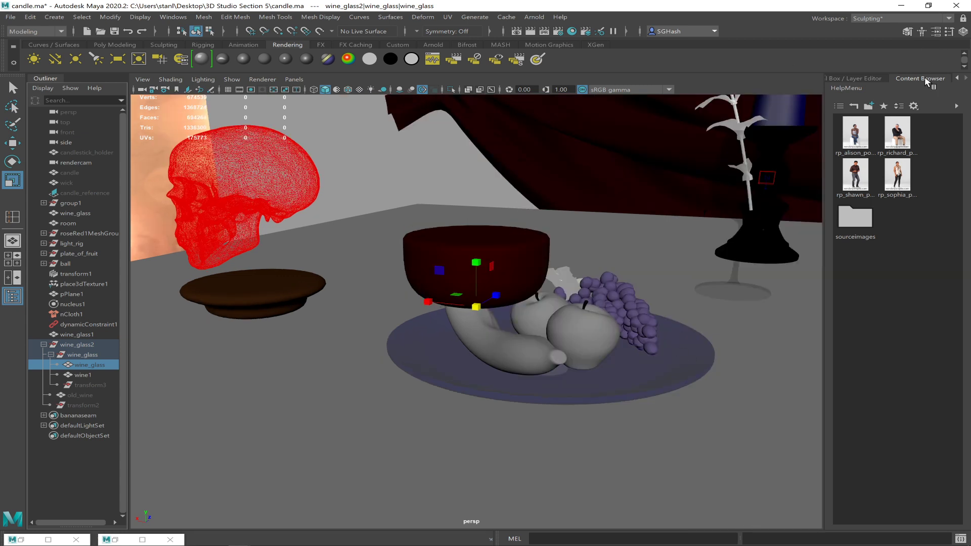
click(857, 79)
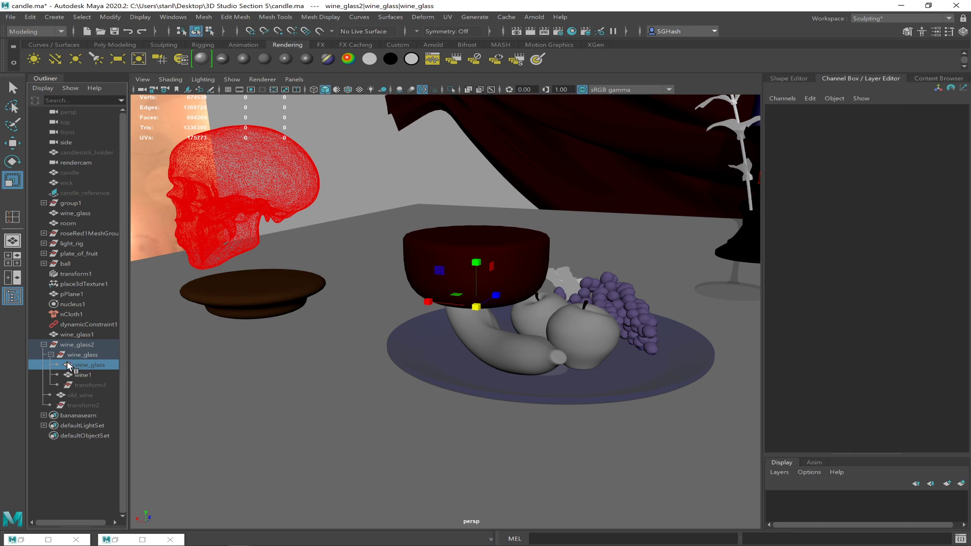
click(964, 33)
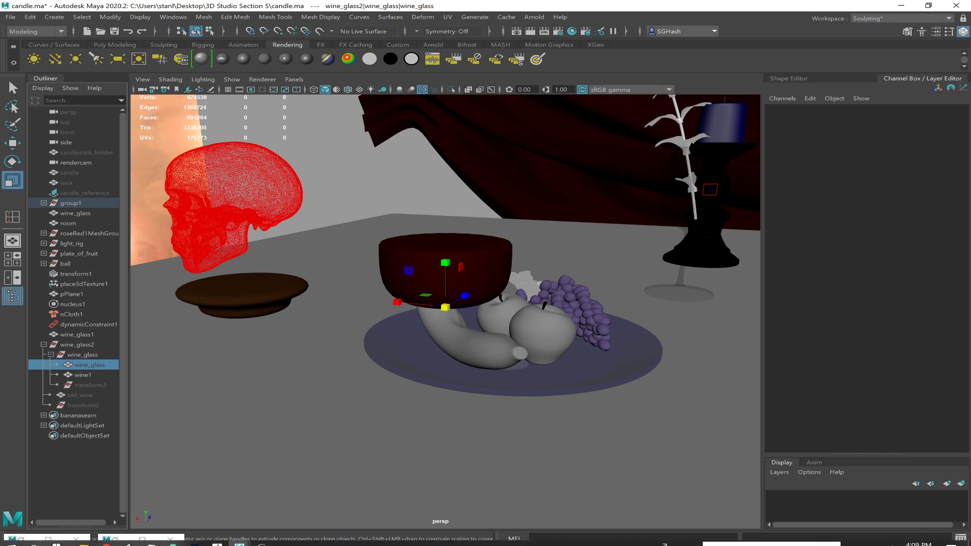
Step: Make the hidden wine_glass mesh inside the wine_glass2 group visible by setting its Visibility to on
click(963, 31)
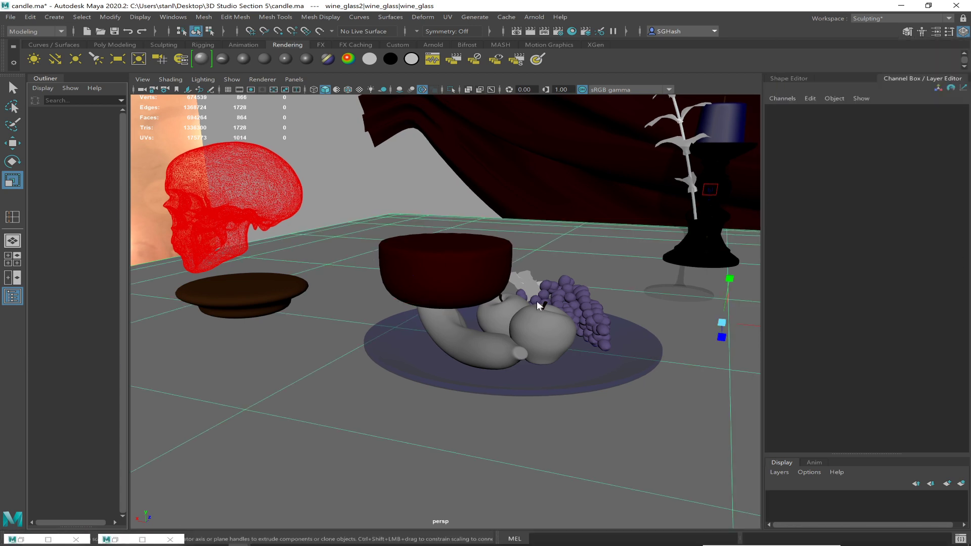
click(81, 355)
click(81, 365)
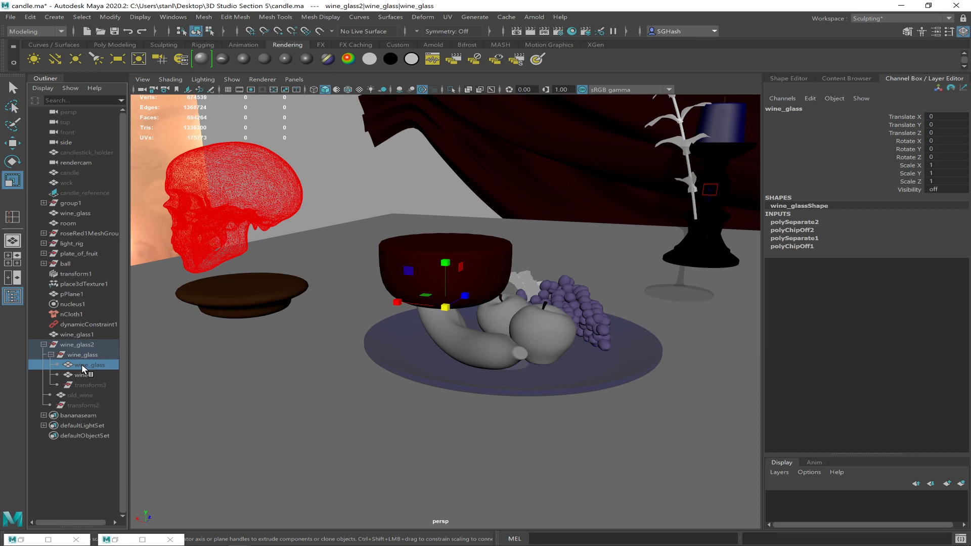
click(81, 374)
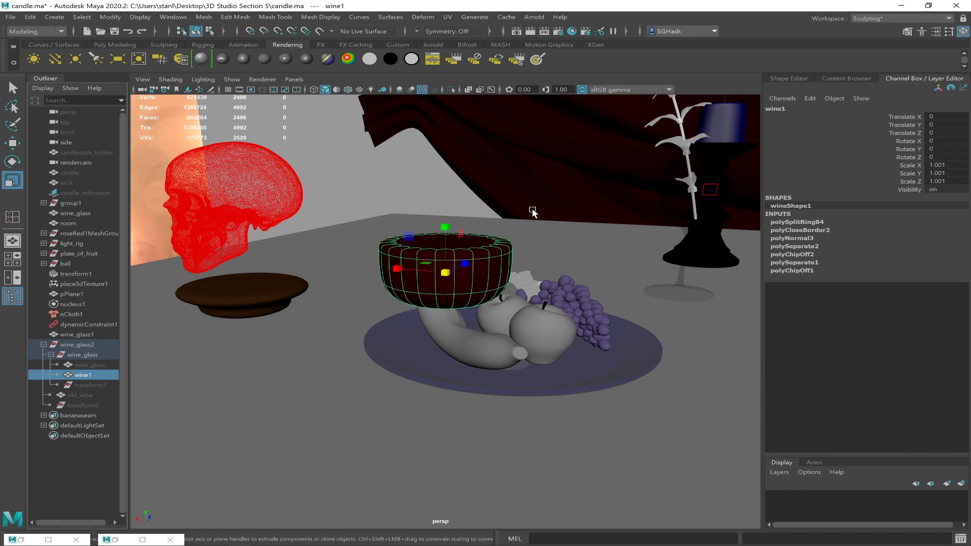
click(78, 364)
double_click(952, 190)
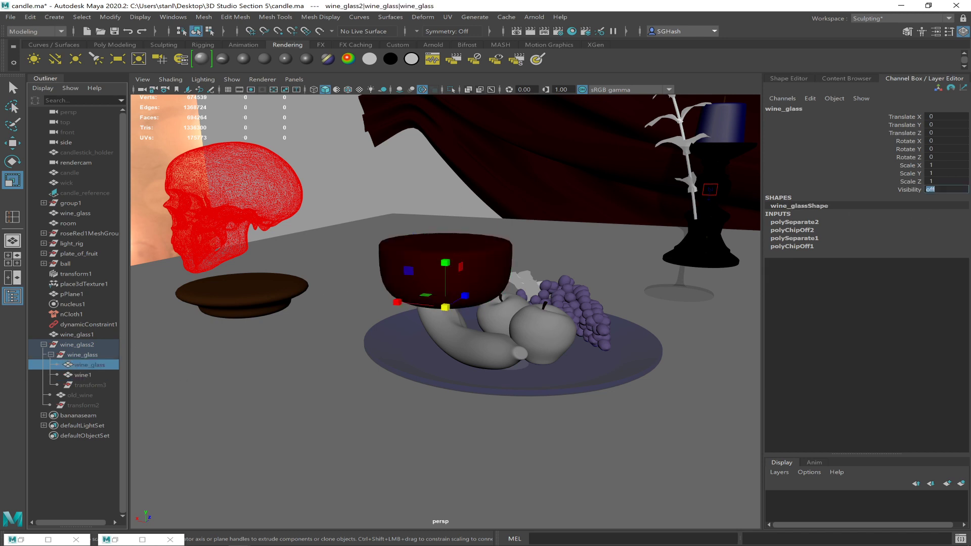
text(on)
key(Return)
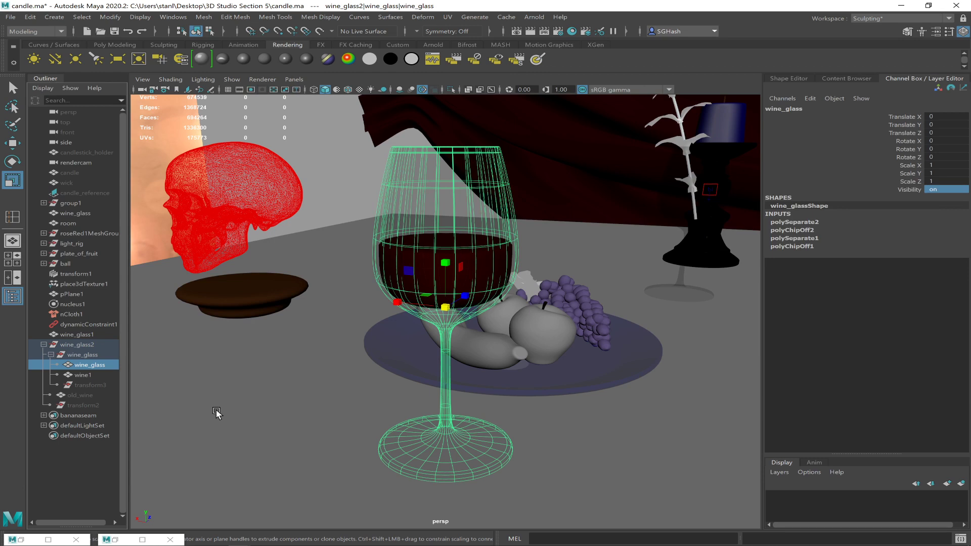
Step: Check the wine1 and wine_glass meshes by selecting each, and look through rendercam in the viewport
click(88, 376)
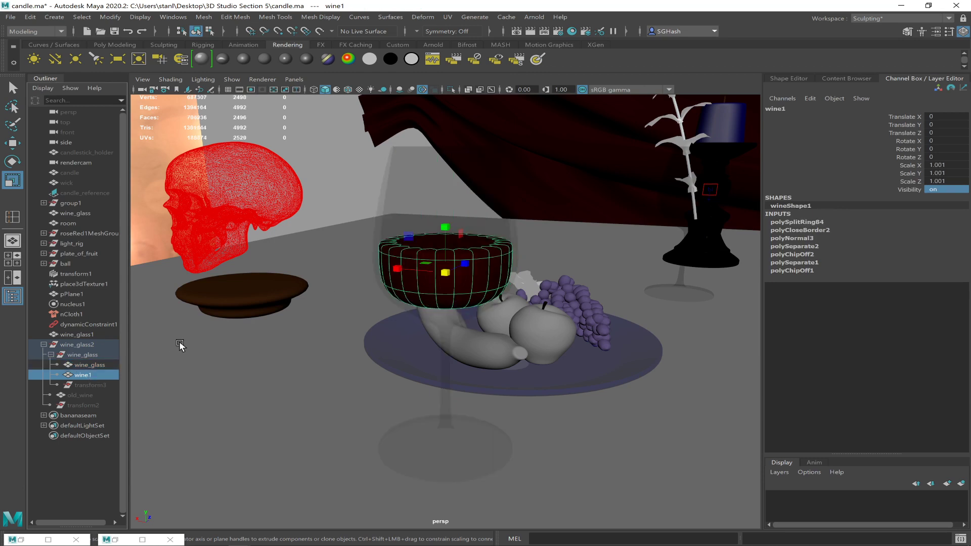
click(78, 365)
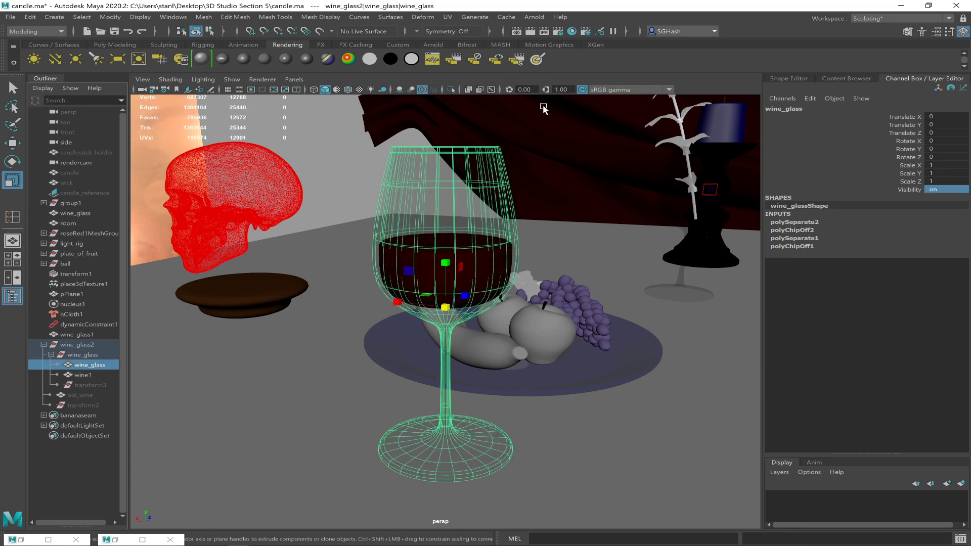
click(294, 79)
click(423, 101)
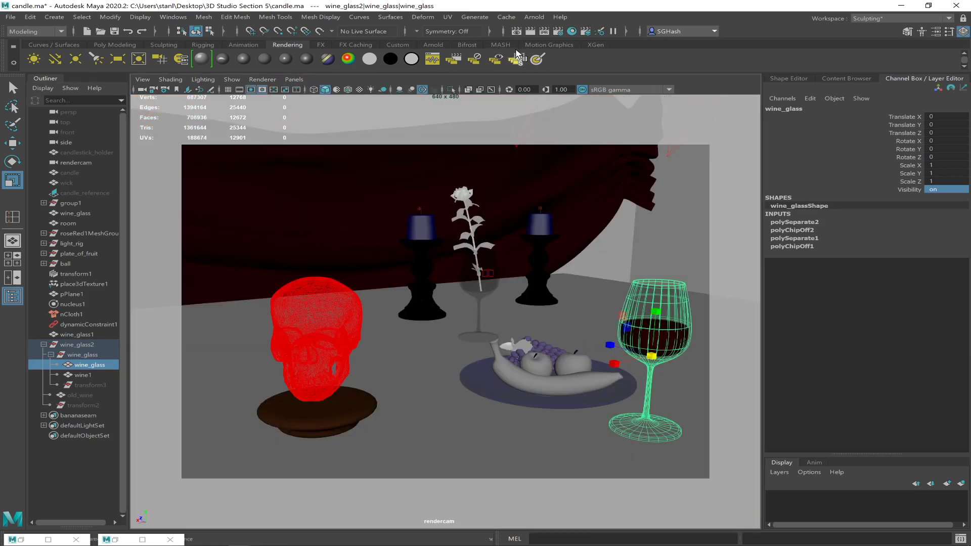
Step: Select the parent wine_glass group and render a tall region over the right-hand part of the existing test image
click(517, 30)
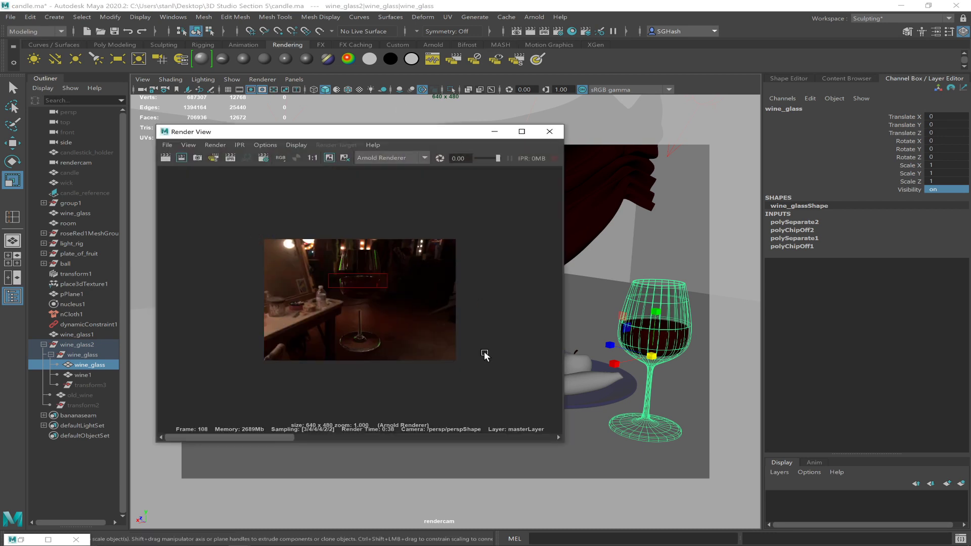
click(94, 356)
drag(94, 357, 119, 355)
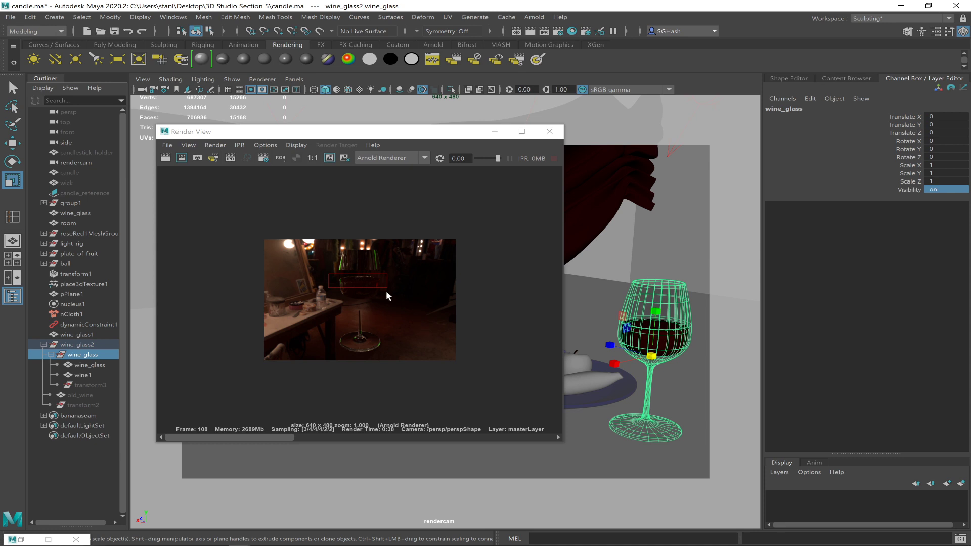
drag(378, 247, 455, 360)
click(181, 157)
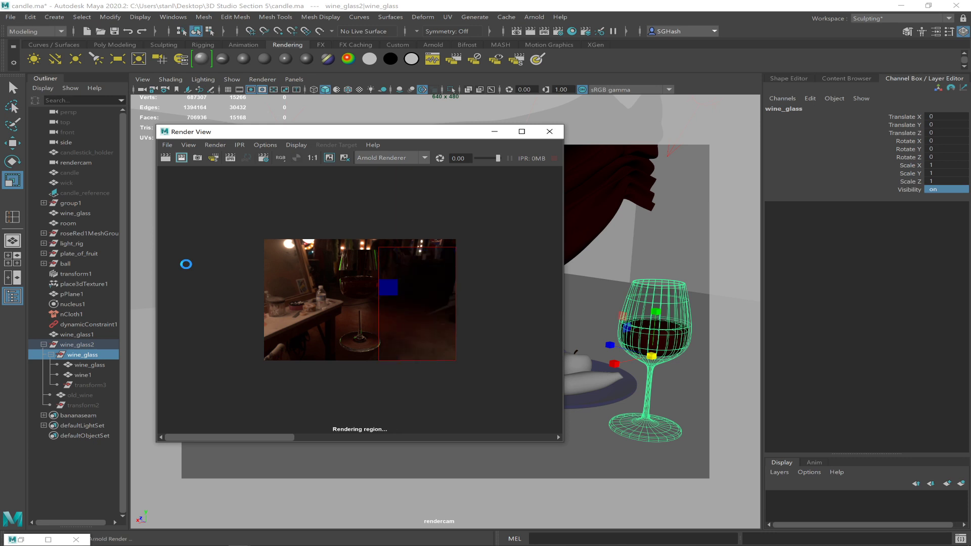
Step: Render the selected wine_glass group from rendercam and examine the filled glass up close
click(212, 146)
mouse_move(329, 199)
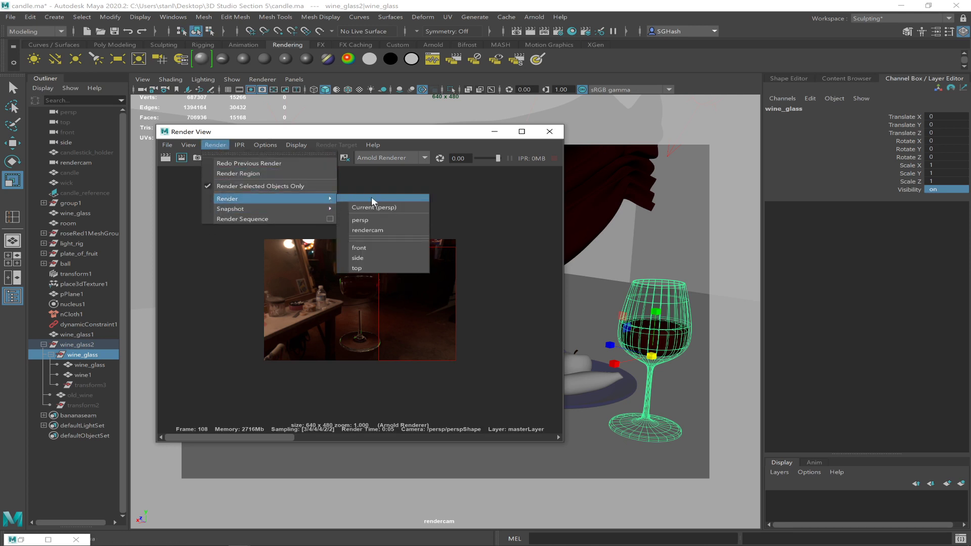
click(359, 231)
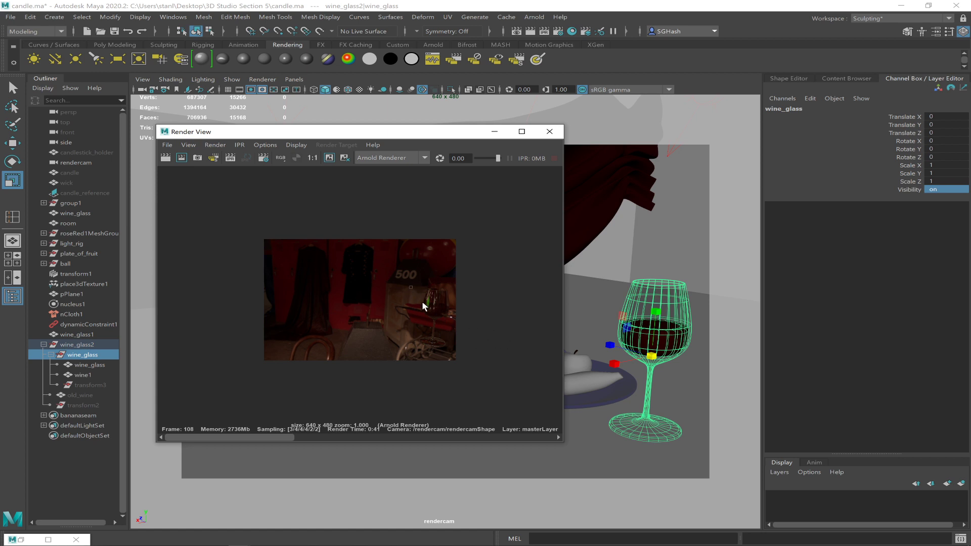
scroll(459, 357, up, 5)
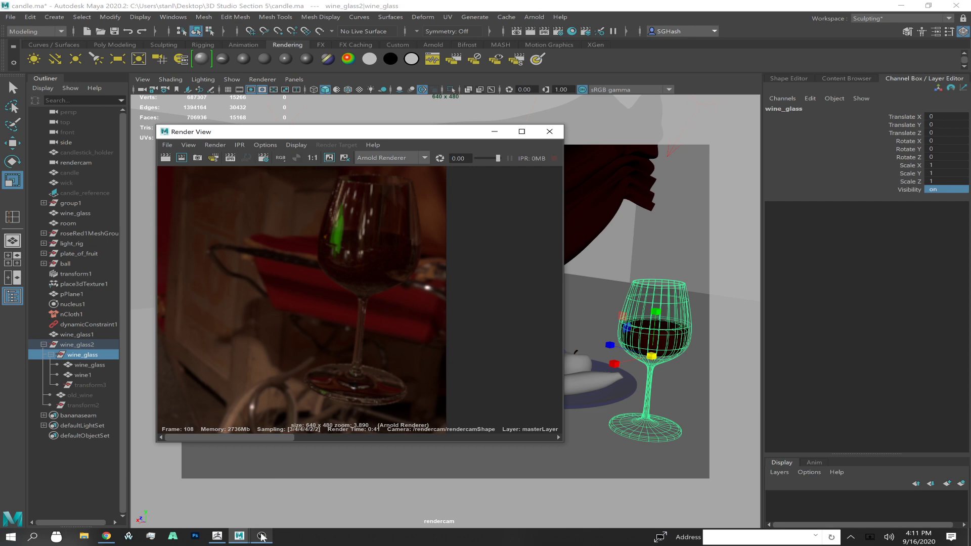
Step: Switch from Maya to OBS
click(262, 536)
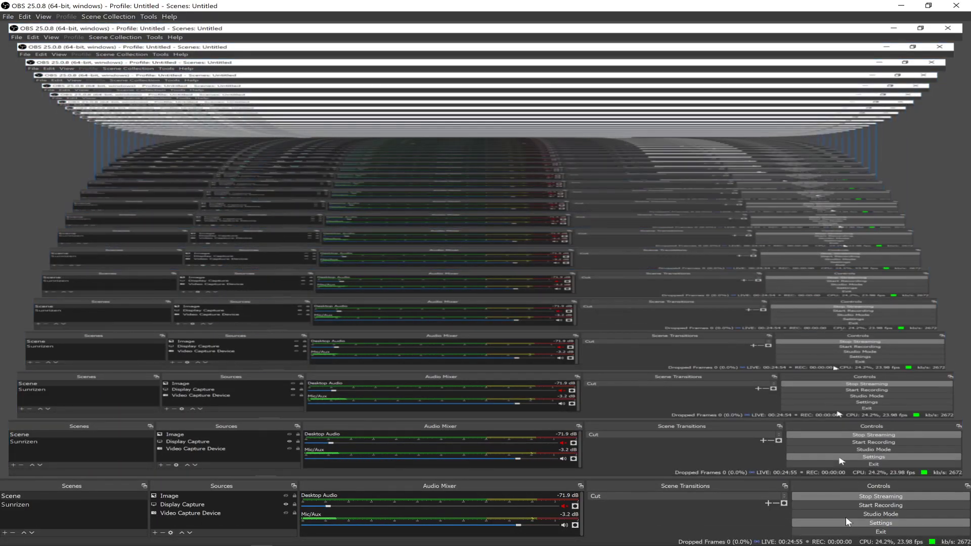